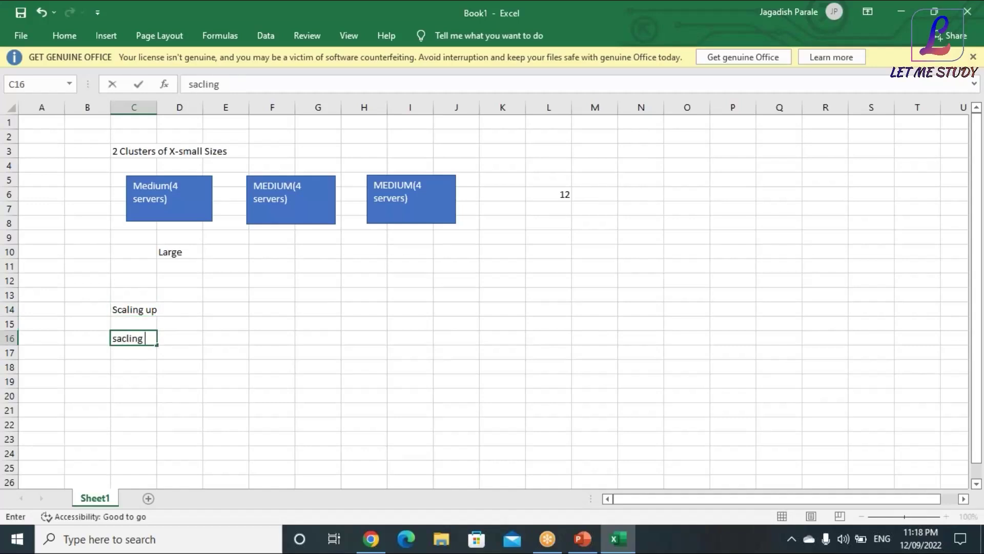
Enter 'sacling out' in C16 and abandon the broken '--->Small ->Medium' note in D14
{"action": "type", "text": "out"}
{"action": "left_click", "coordinate": [269, 307]}
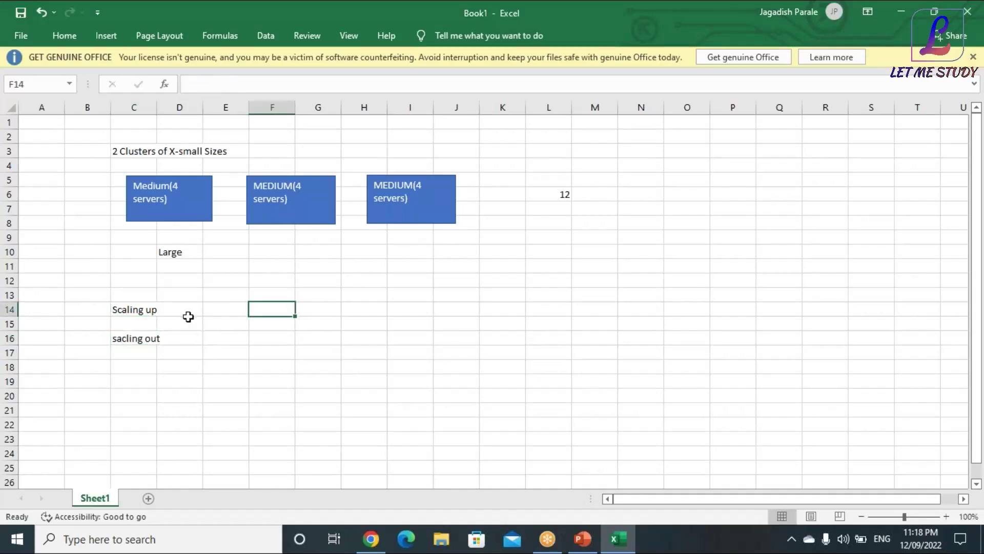
{"action": "left_click", "coordinate": [186, 307]}
{"action": "type", "text": "---"}
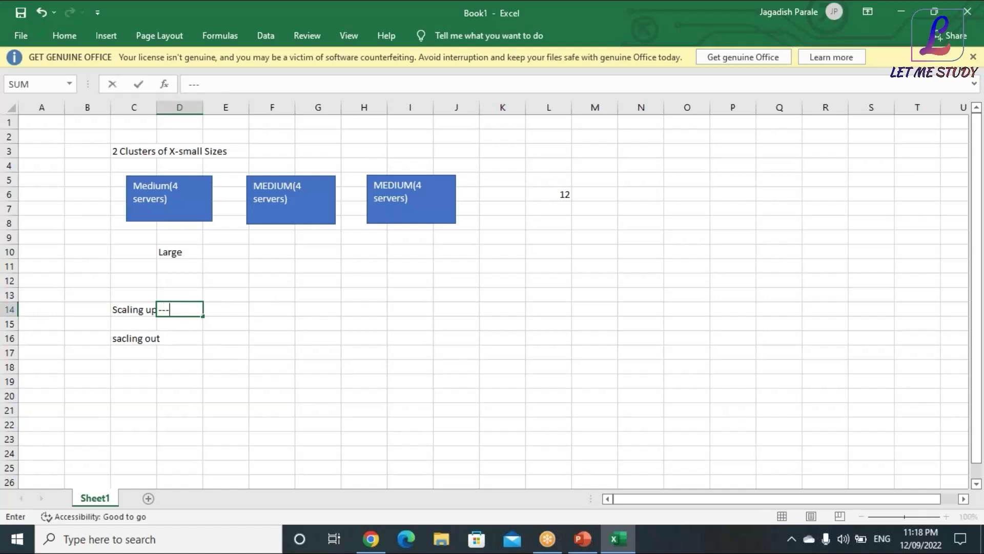
{"action": "type", "text": ">Smlal"}
{"action": "key", "text": "BackSpace"}
{"action": "key", "text": "BackSpace"}
{"action": "key", "text": "BackSpace"}
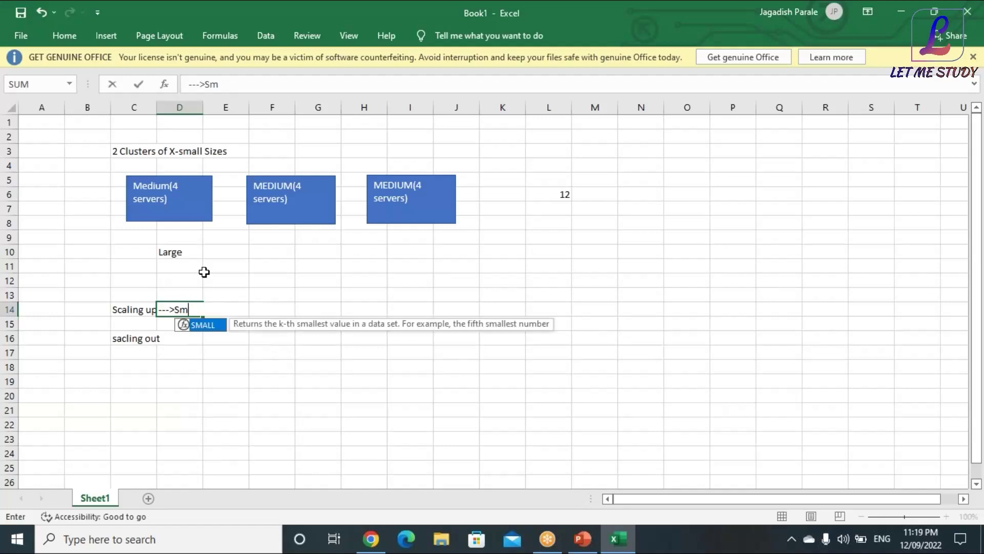
{"action": "type", "text": "all "}
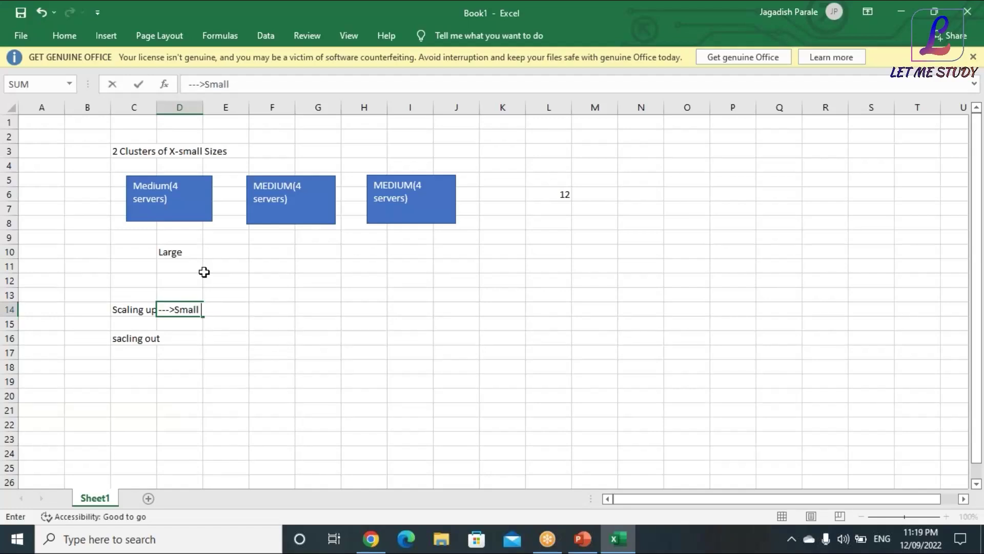
{"action": "type", "text": "->Medium"}
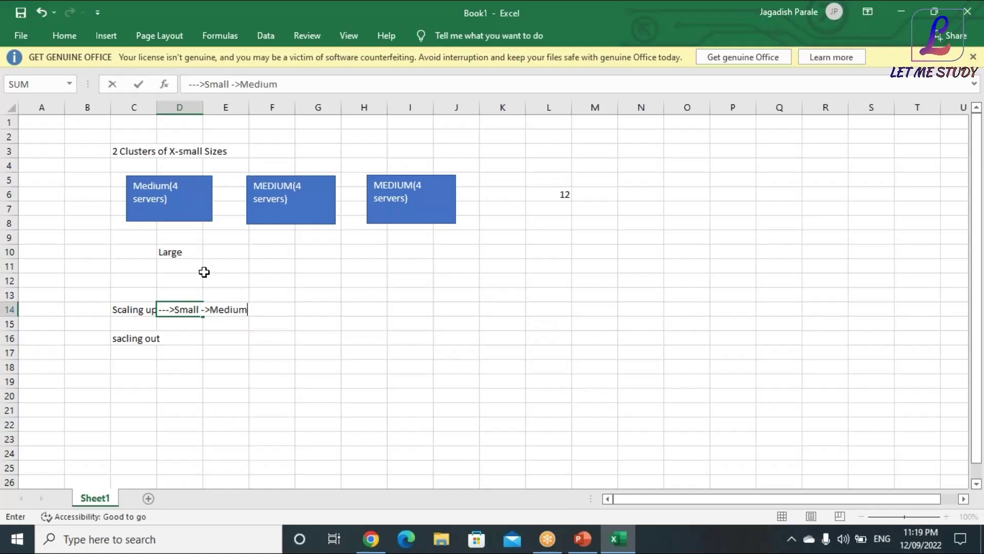
{"action": "key", "text": "Return"}
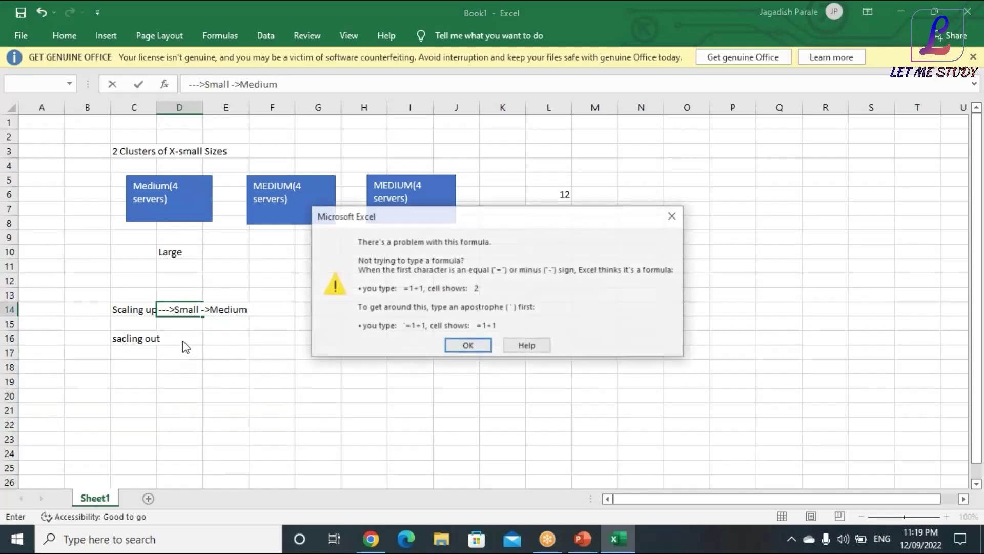
{"action": "left_click", "coordinate": [673, 216]}
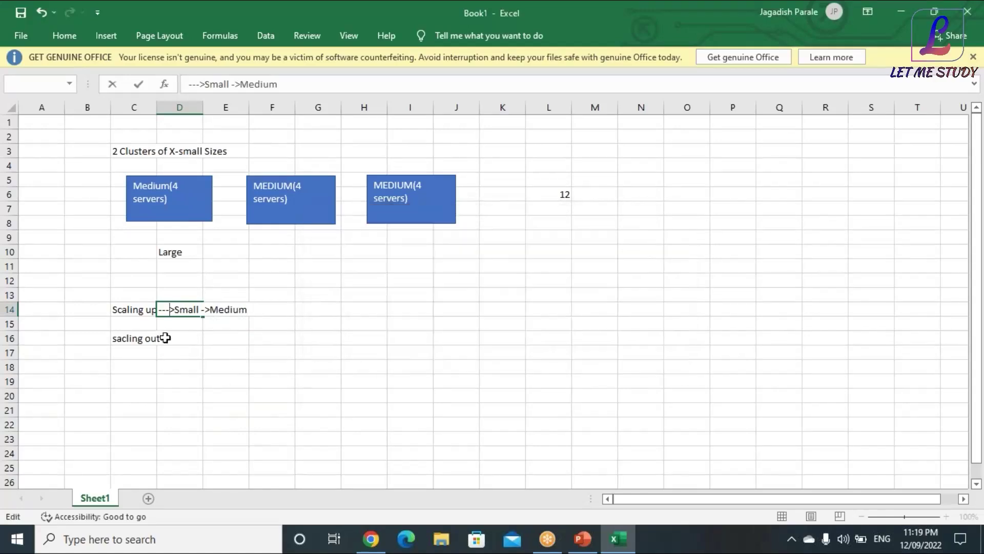
{"action": "left_click", "coordinate": [169, 337]}
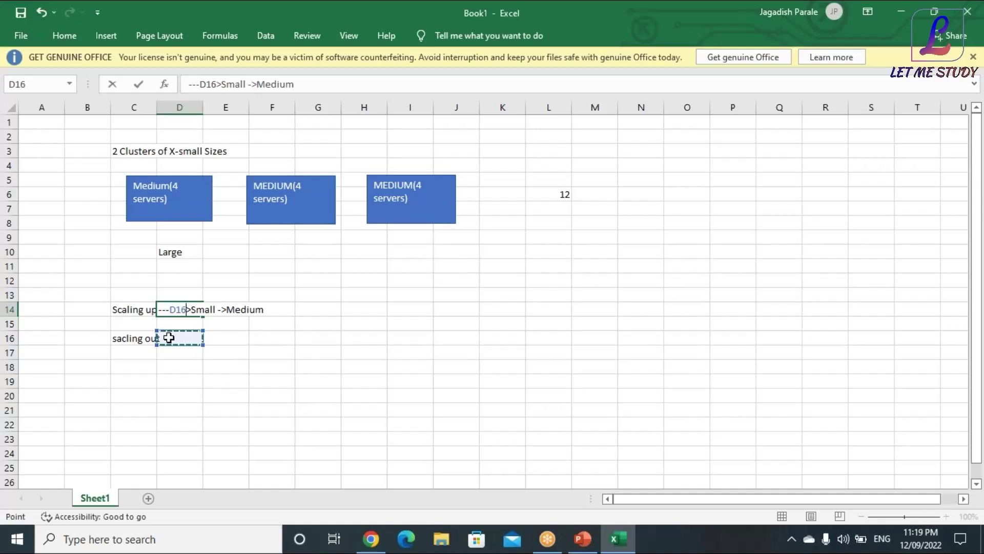
{"action": "key", "text": "Escape"}
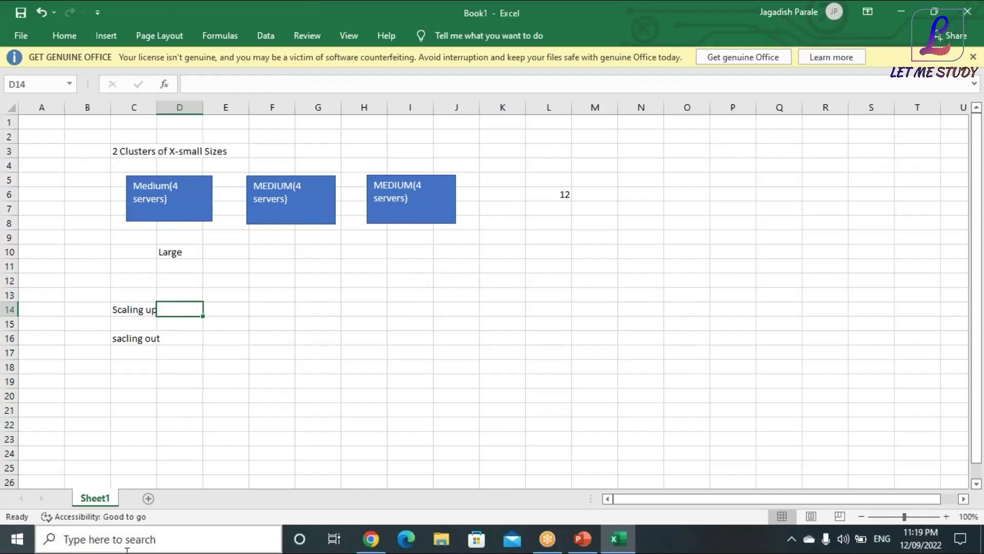
Widen column C to fit the scaling labels
{"action": "left_click_drag", "start_coordinate": [156, 107], "coordinate": [164, 107]}
{"action": "left_click", "coordinate": [295, 350]}
{"action": "left_click", "coordinate": [186, 336]}
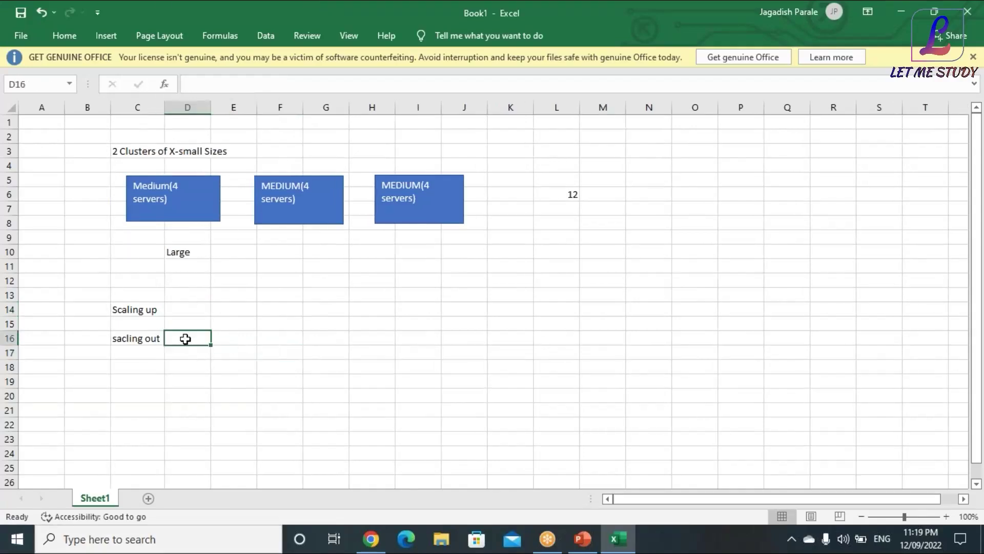
{"action": "left_click_drag", "start_coordinate": [150, 309], "coordinate": [187, 352]}
{"action": "left_click", "coordinate": [177, 308]}
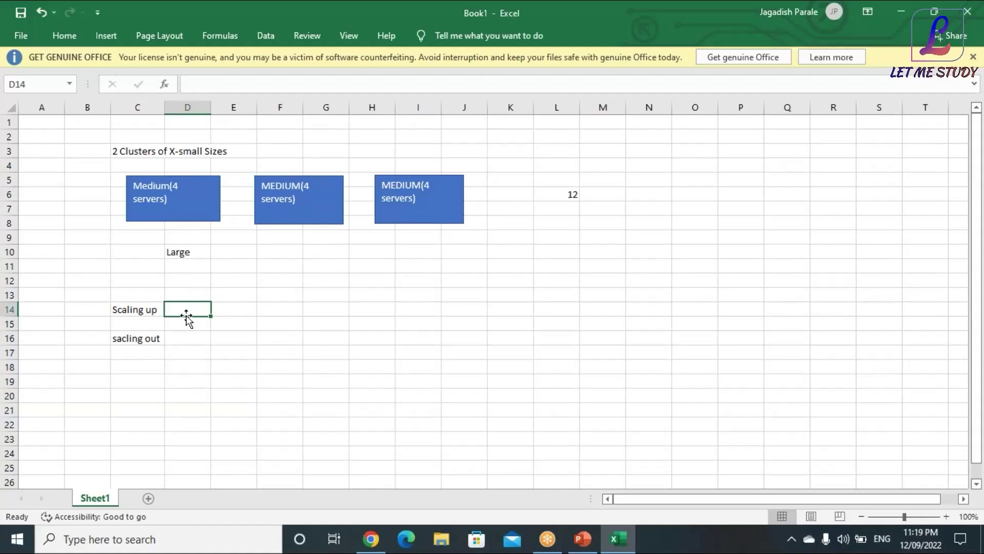
{"action": "left_click", "coordinate": [123, 309]}
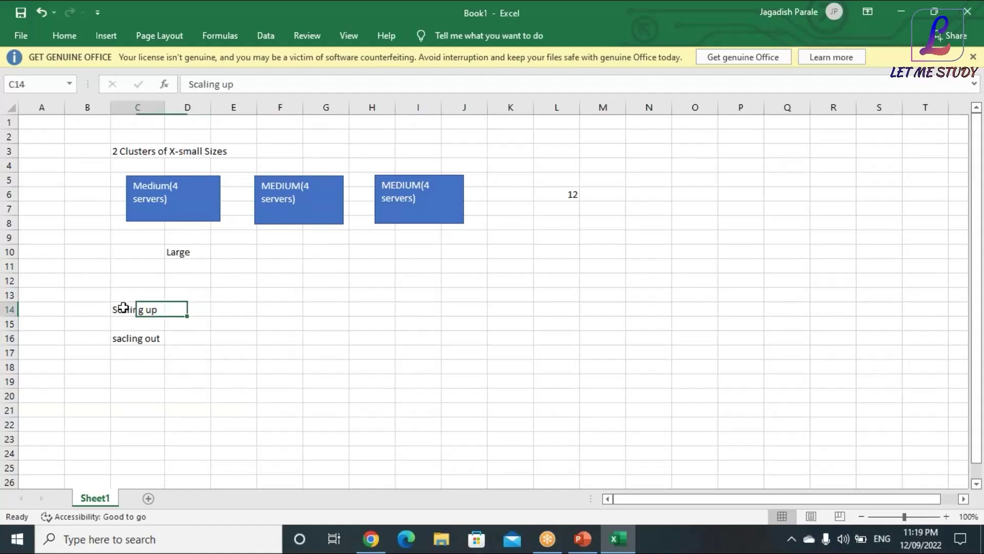
{"action": "left_click", "coordinate": [182, 313]}
Enter 'veritcal' in D14 beside Scaling up
{"action": "type", "text": "veritcal"}
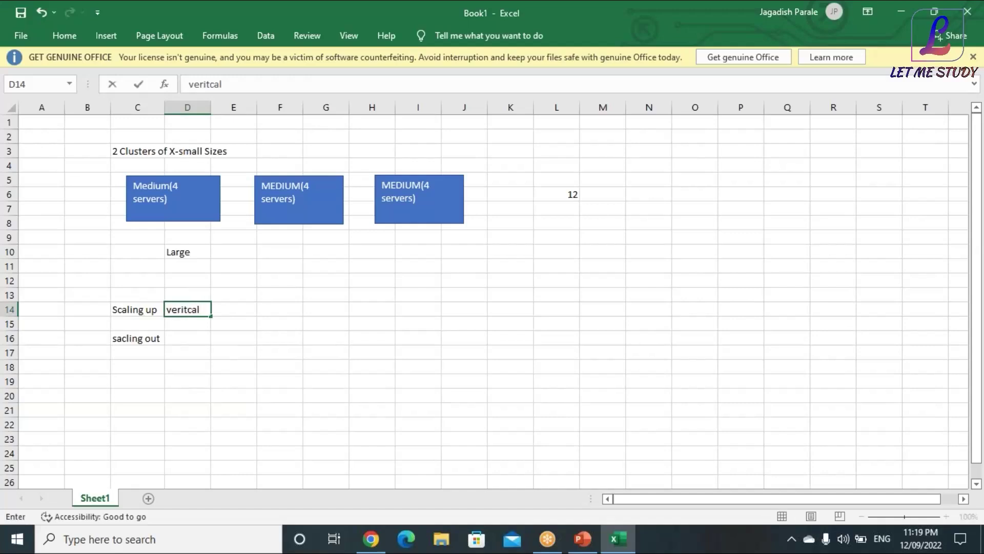
{"action": "left_click", "coordinate": [209, 393]}
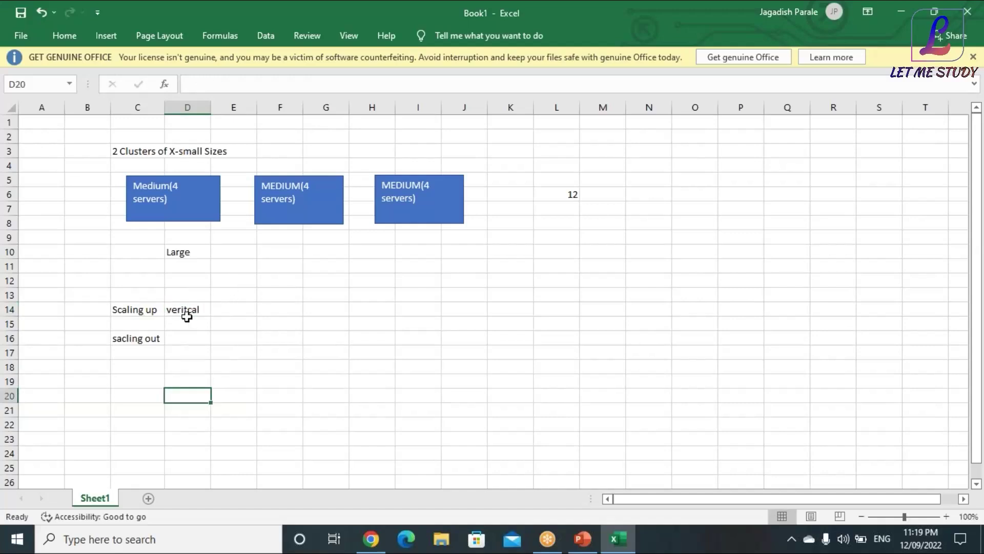
{"action": "left_click", "coordinate": [225, 310]}
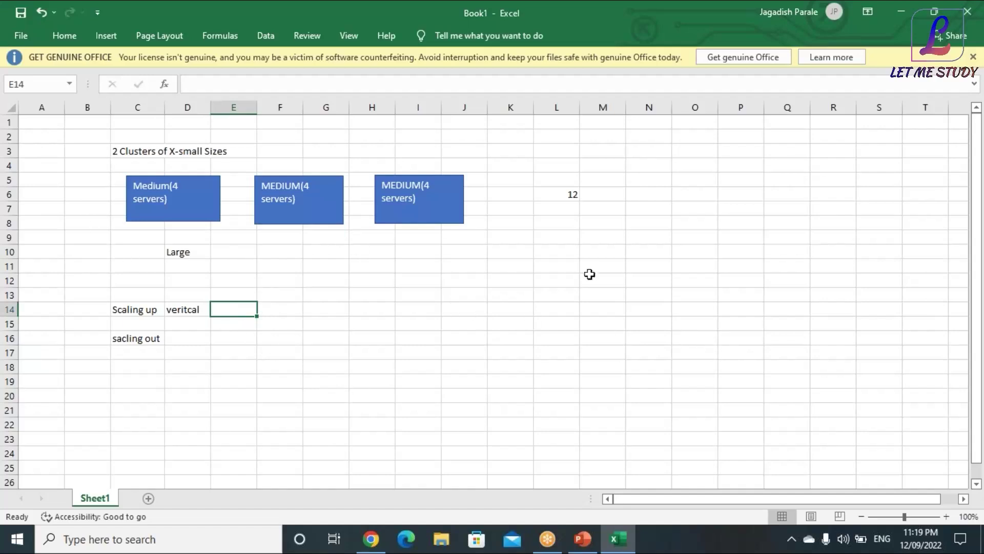
{"action": "left_click_drag", "start_coordinate": [134, 311], "coordinate": [215, 308]}
{"action": "left_click", "coordinate": [182, 382]}
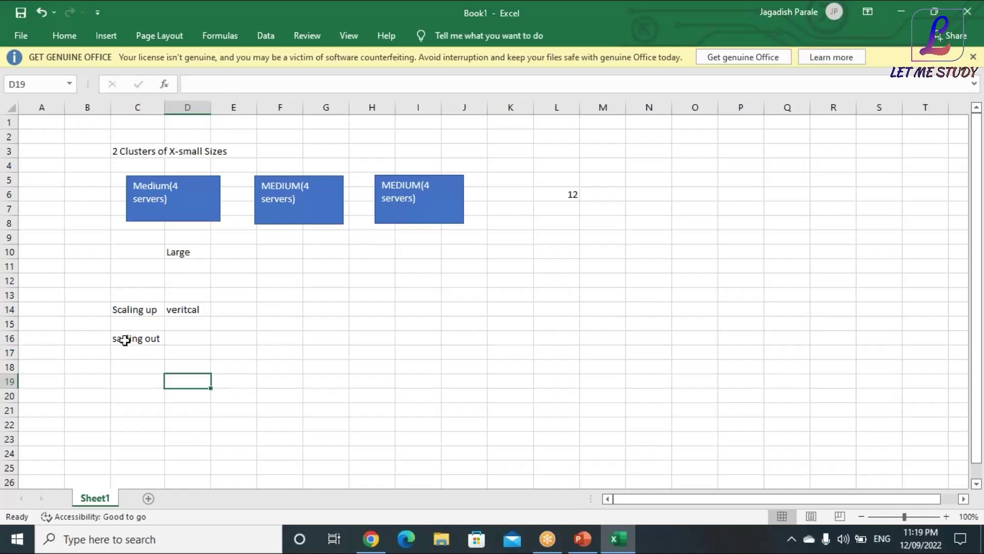
{"action": "left_click", "coordinate": [149, 335]}
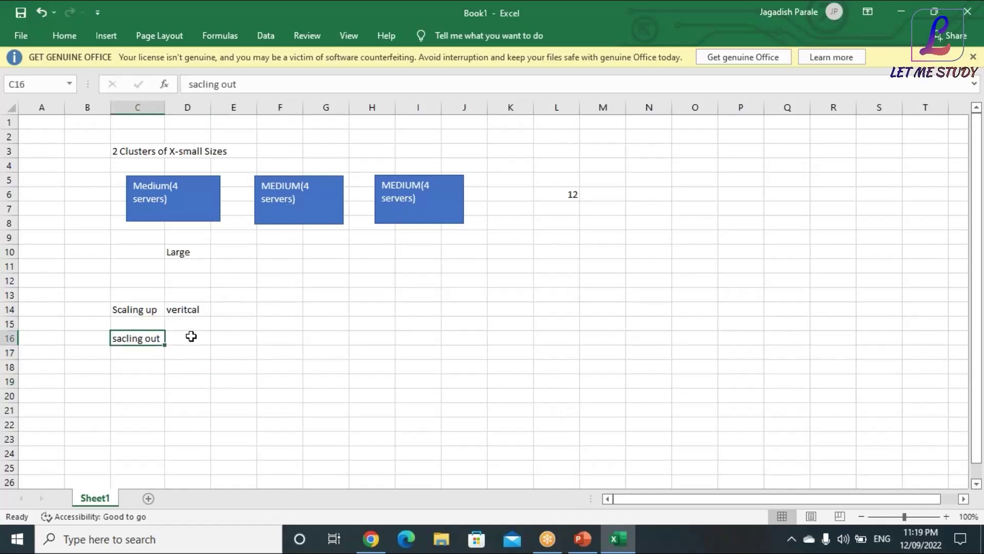
{"action": "left_click", "coordinate": [195, 339]}
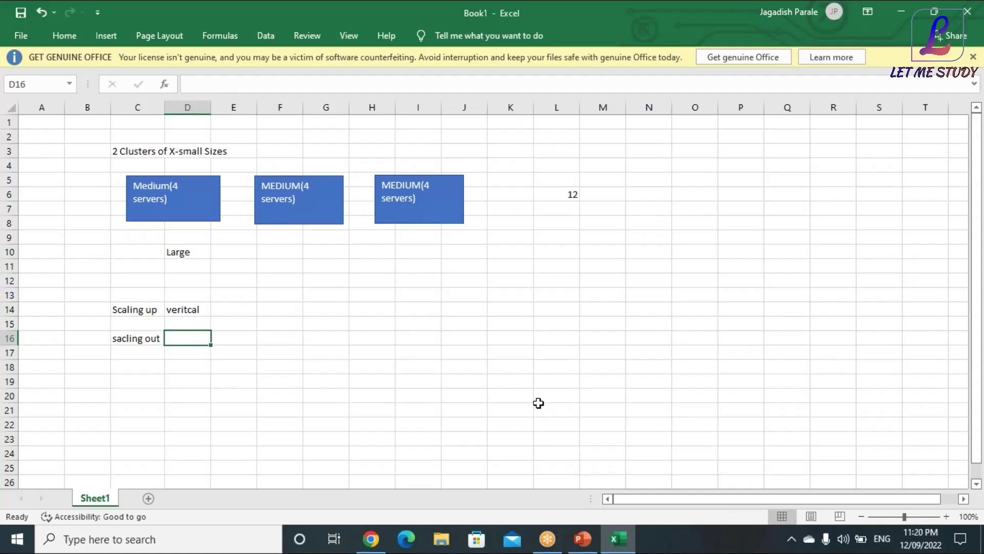
{"action": "left_click", "coordinate": [371, 538]}
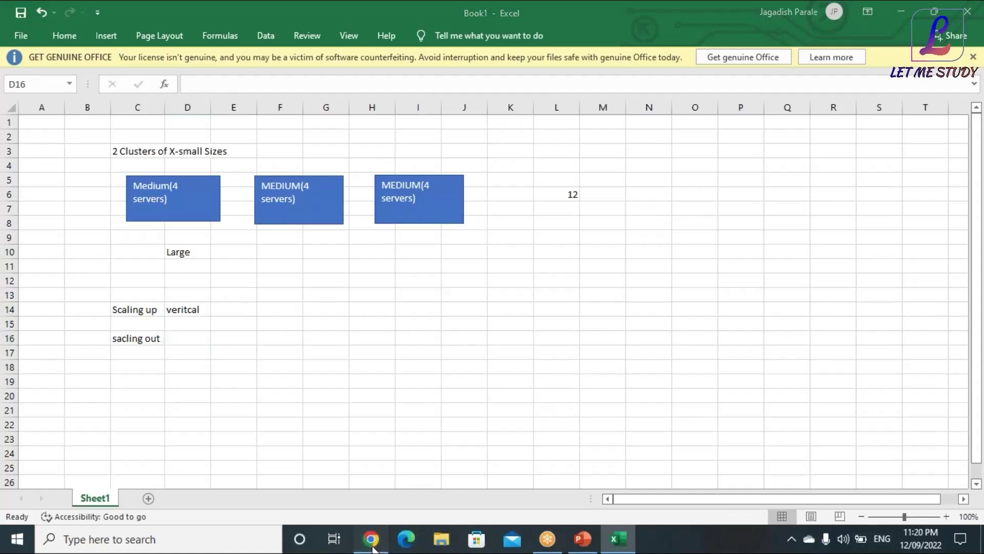
{"action": "left_click", "coordinate": [583, 539]}
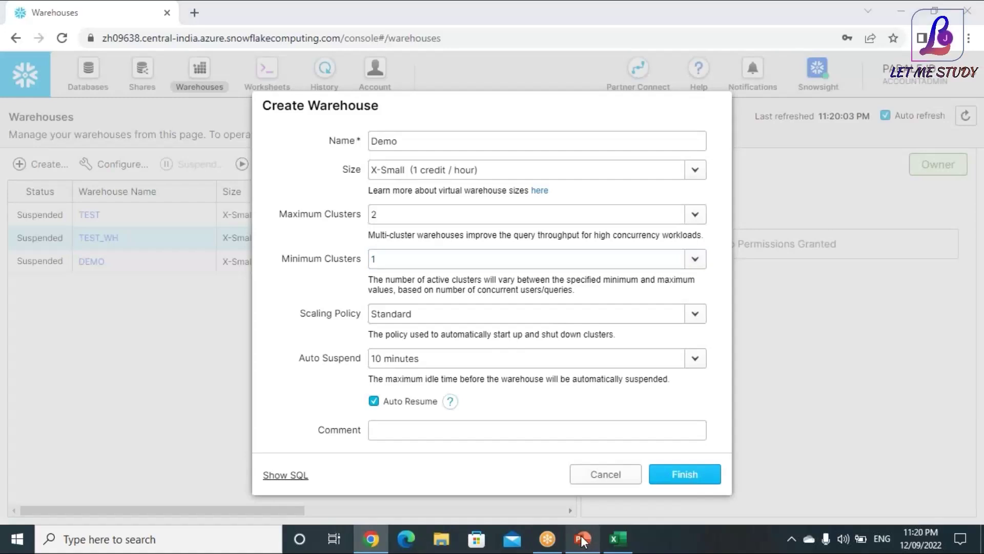
{"action": "key", "text": "alt+Tab"}
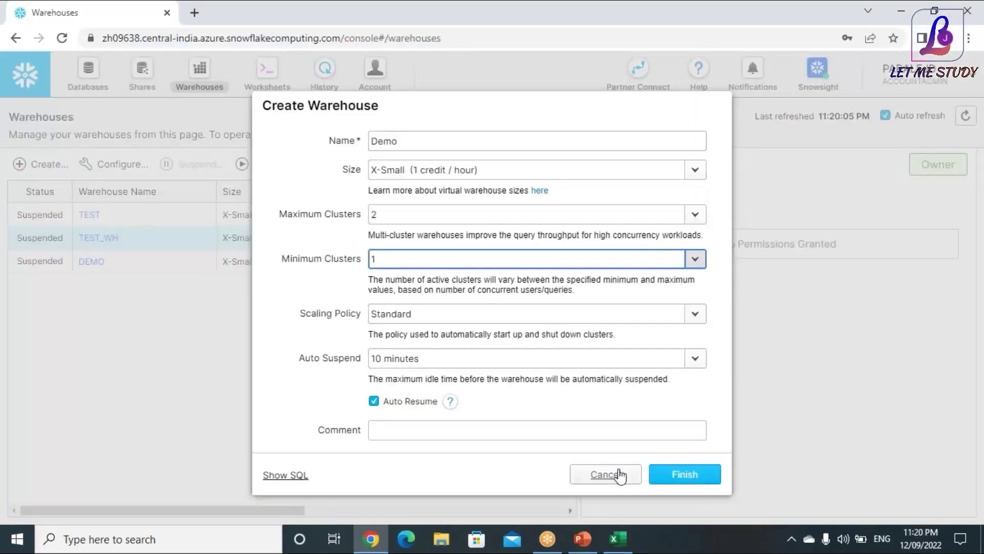
{"action": "left_click", "coordinate": [610, 535]}
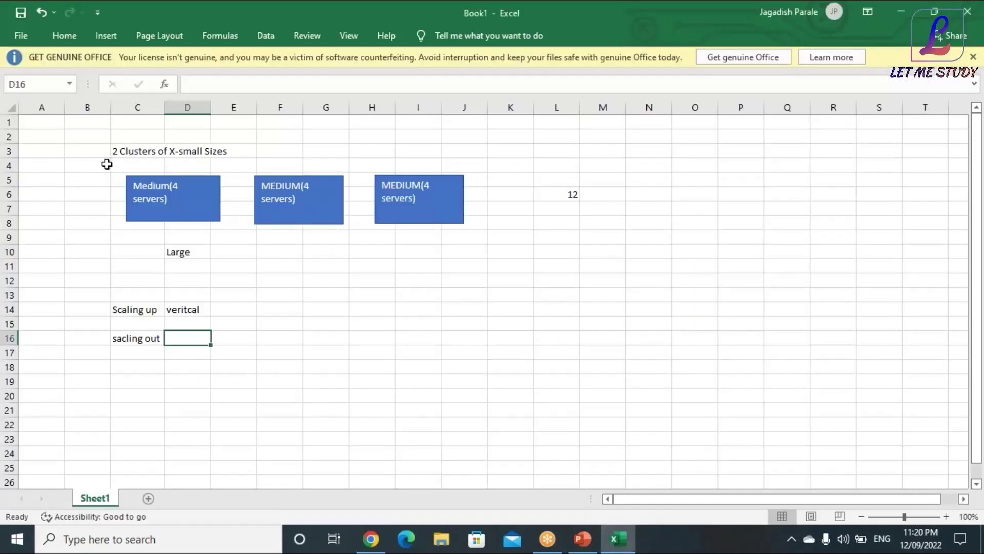
Note 'Multi Cluster WH -Enterprise Edition Feature' in C18, then return to the Create Warehouse form
{"action": "left_click", "coordinate": [118, 368]}
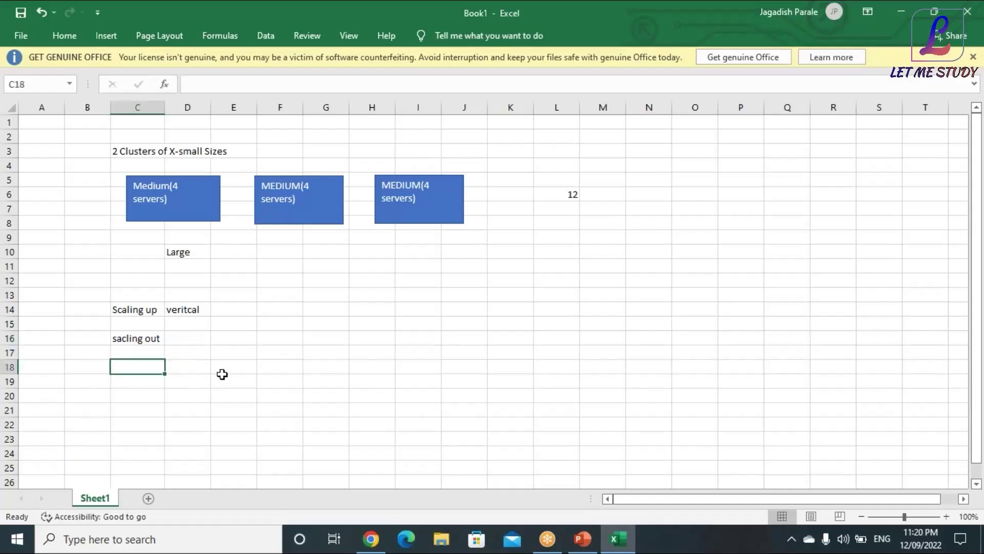
{"action": "type", "text": "Mul"}
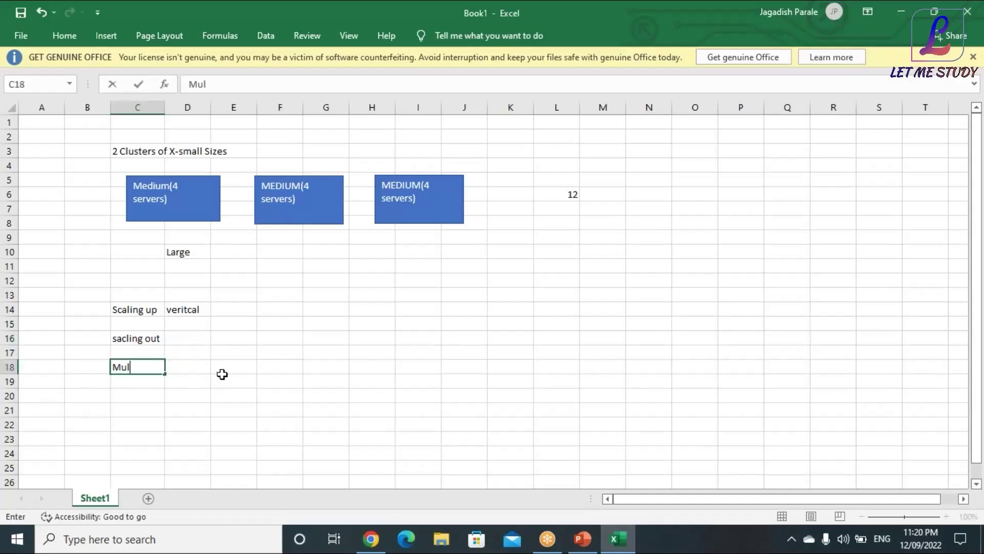
{"action": "type", "text": "ti Cluster W"}
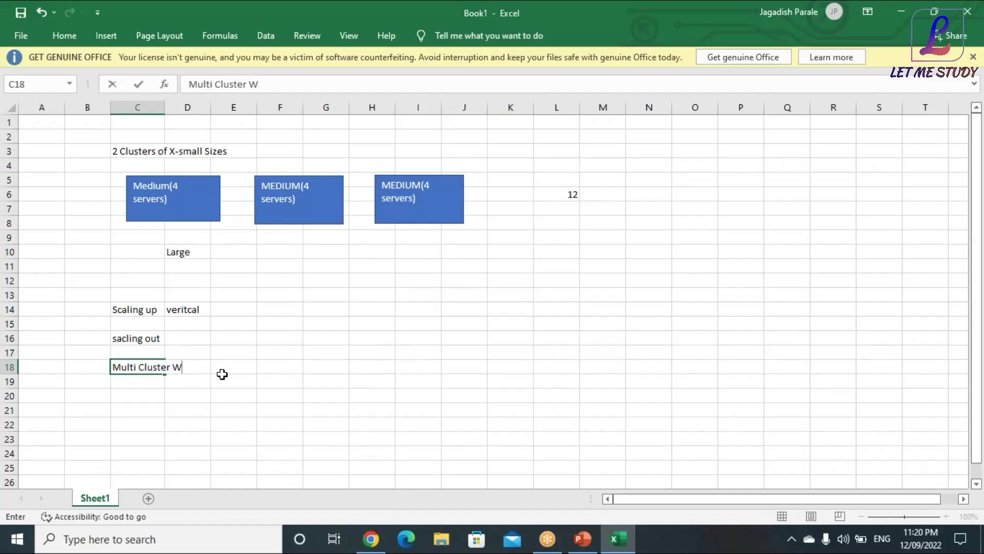
{"action": "type", "text": "H -Enterprise Edition Feature"}
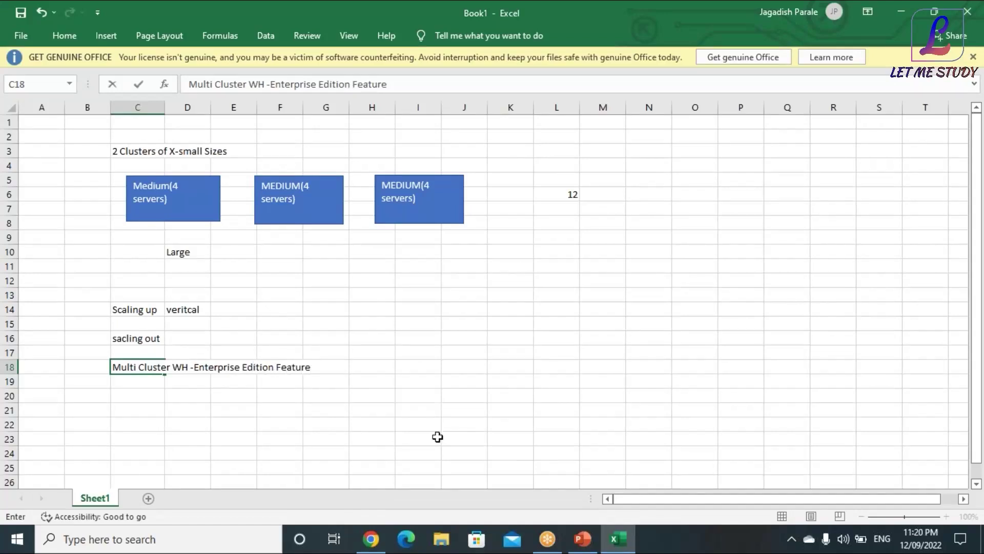
{"action": "left_click", "coordinate": [371, 539]}
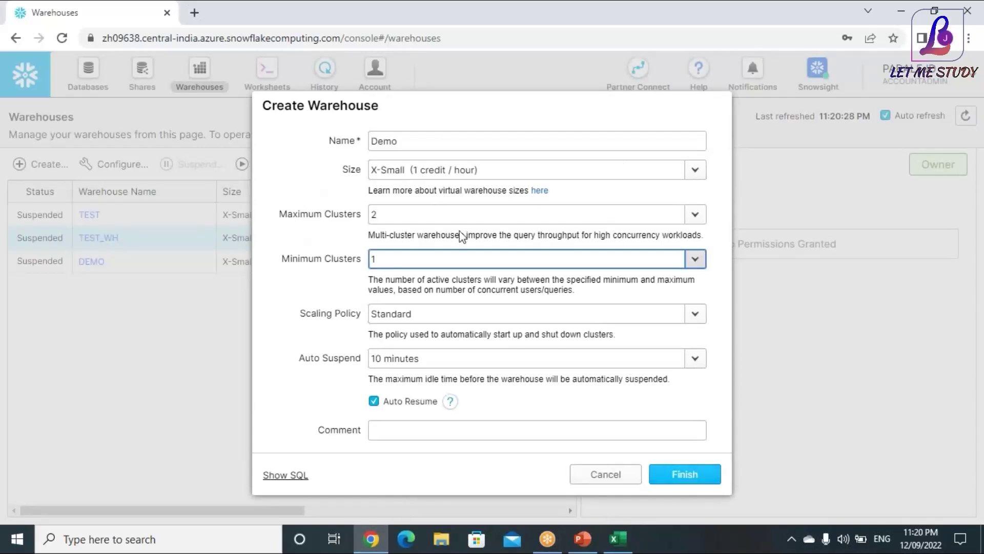
Cancel the Demo warehouse and confirm the account's Enterprise edition in account details
{"action": "left_click", "coordinate": [604, 473]}
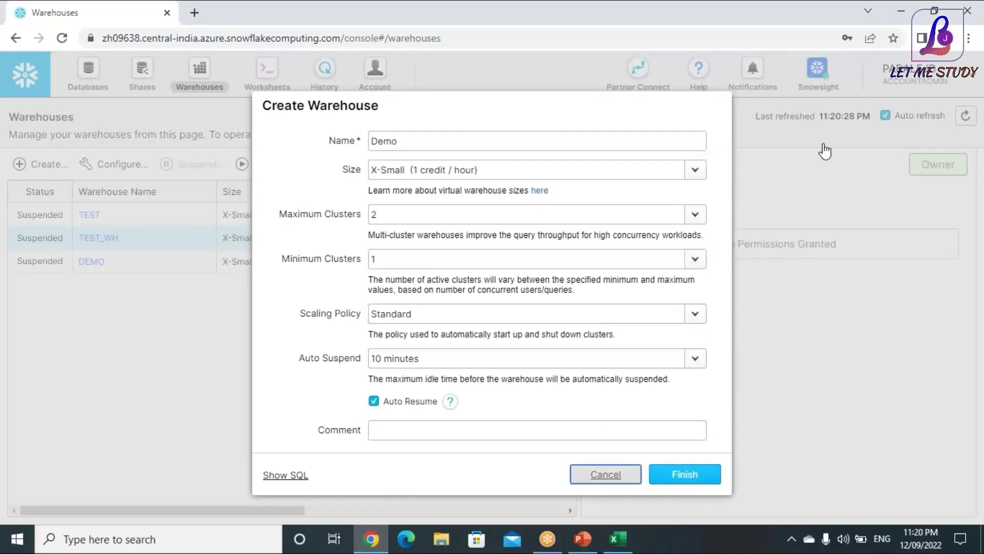
{"action": "left_click", "coordinate": [908, 91]}
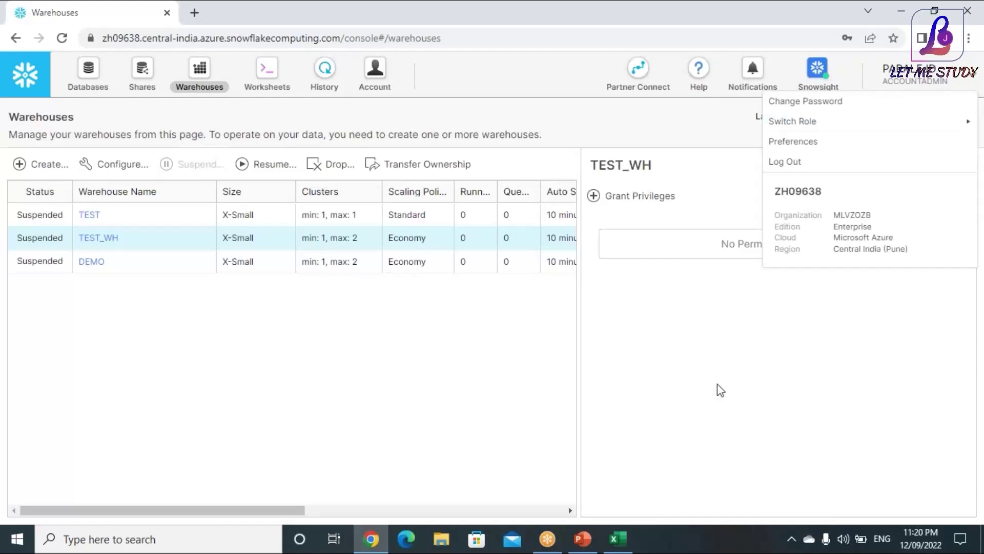
{"action": "left_click_drag", "start_coordinate": [873, 229], "coordinate": [837, 231]}
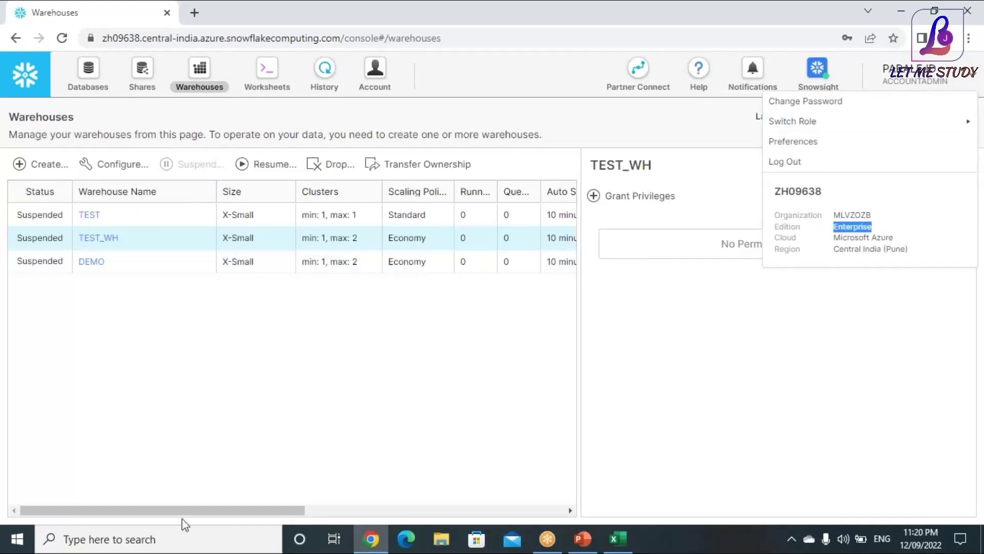
{"action": "left_click", "coordinate": [238, 432]}
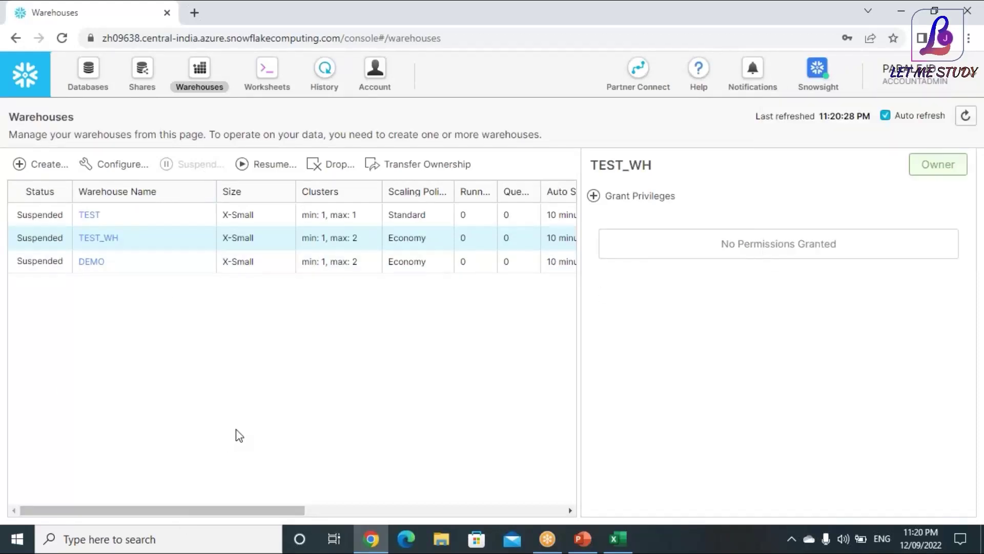
Switch the session role to ORGADMIN from the Worksheets page
{"action": "left_click", "coordinate": [266, 71]}
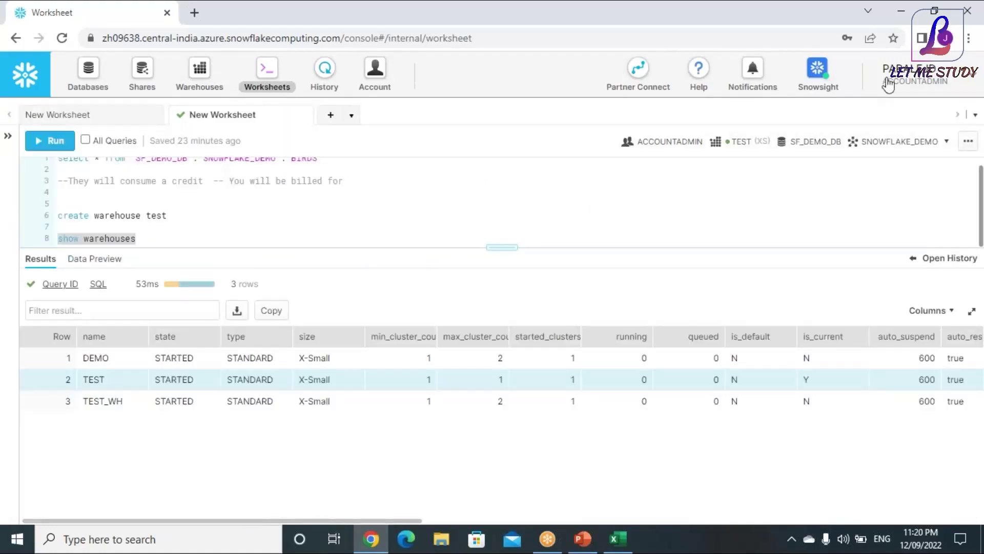
{"action": "left_click", "coordinate": [888, 82]}
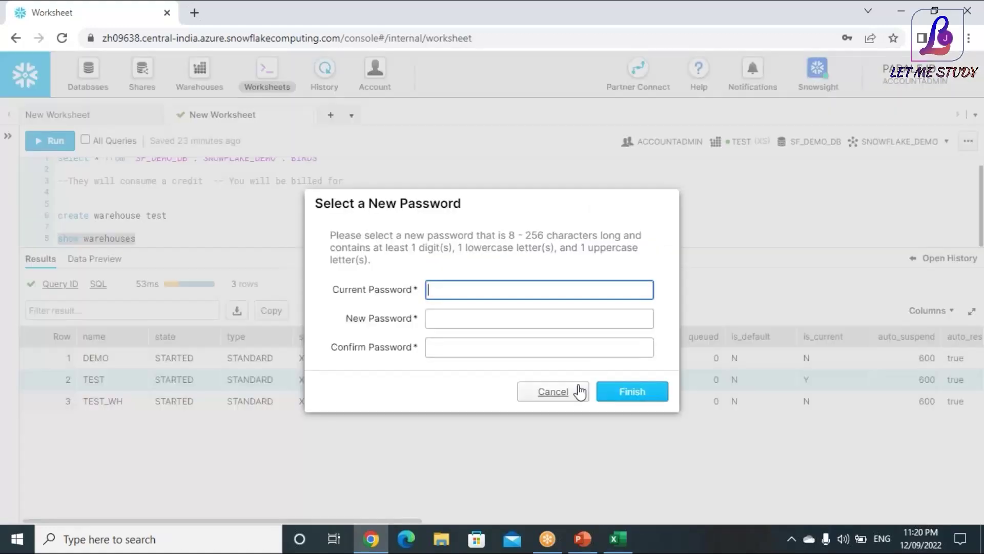
{"action": "left_click", "coordinate": [569, 390]}
{"action": "left_click", "coordinate": [905, 99]}
{"action": "mouse_move", "coordinate": [801, 133]}
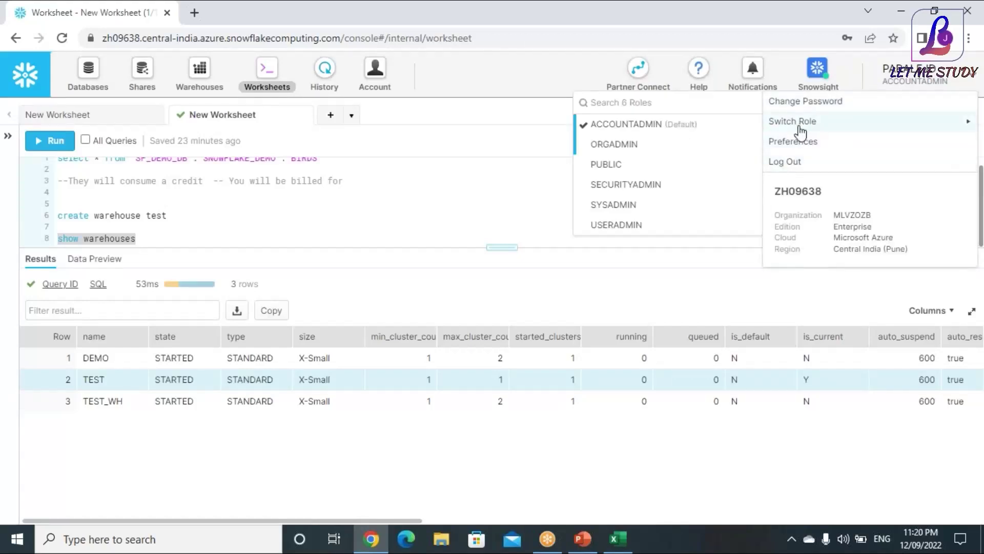
{"action": "left_click", "coordinate": [630, 144]}
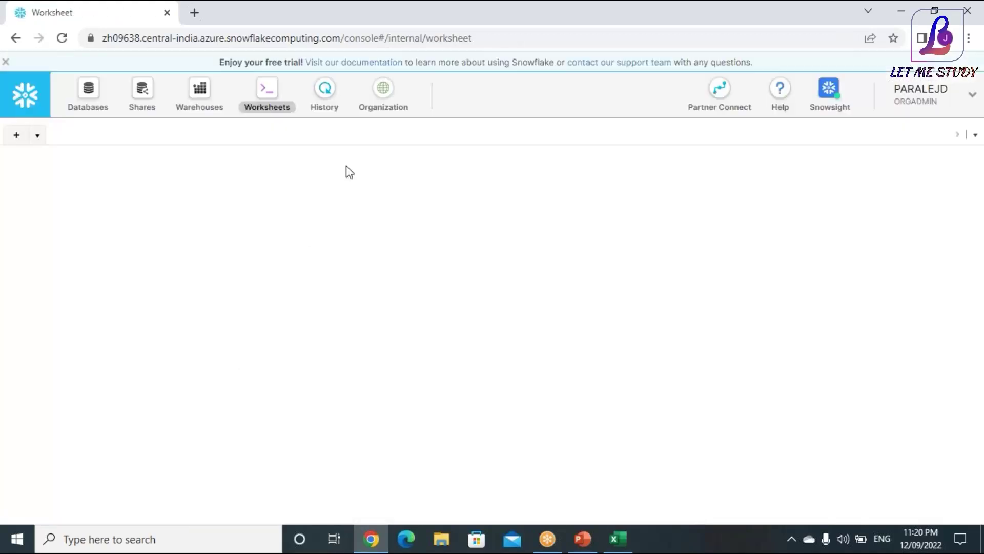
Start a new Standard edition account from the organization's accounts list
{"action": "left_click", "coordinate": [382, 94]}
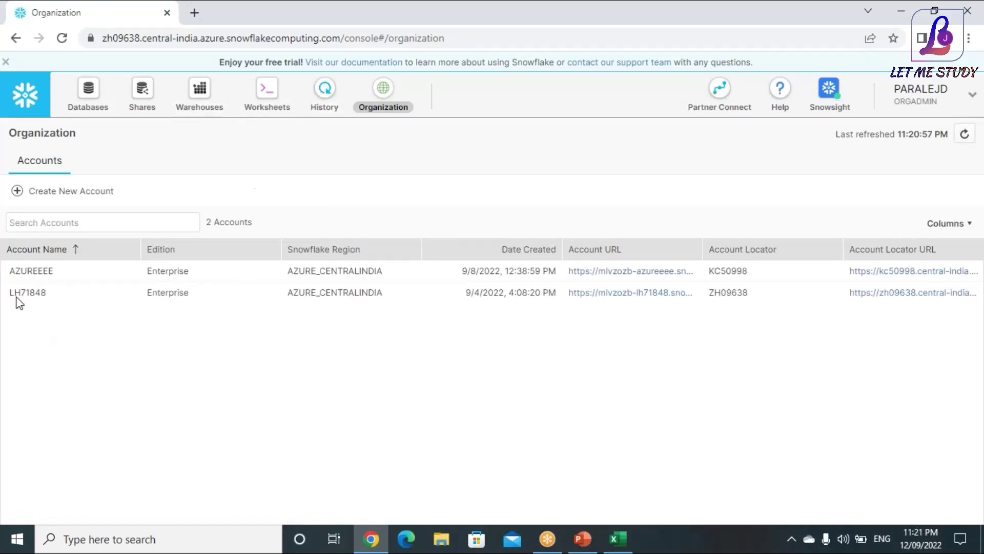
{"action": "left_click", "coordinate": [84, 200]}
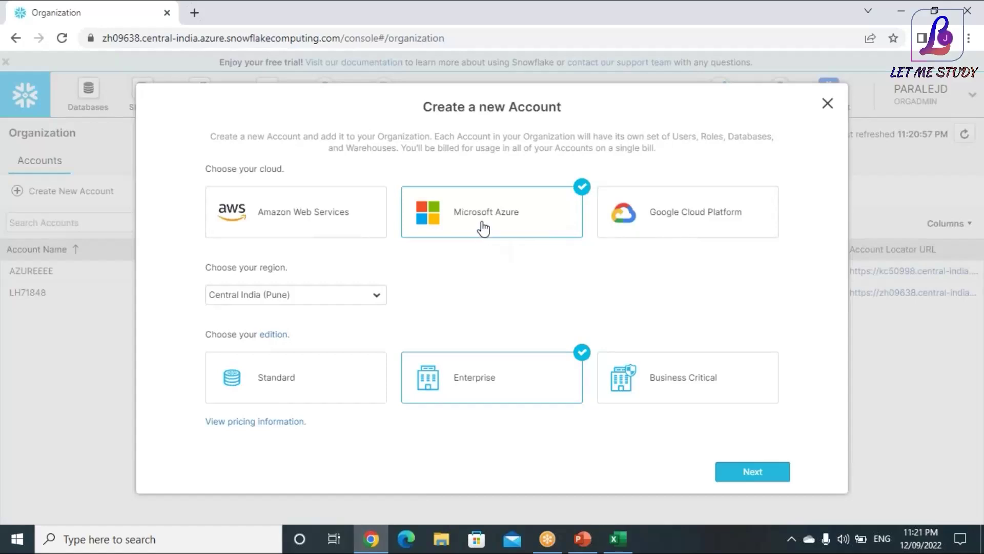
{"action": "left_click", "coordinate": [311, 396]}
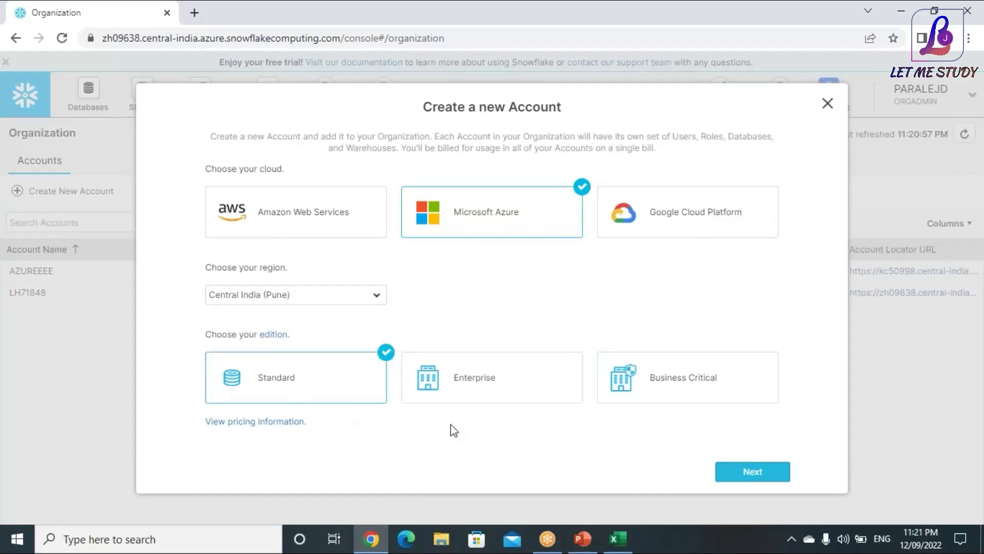
{"action": "left_click", "coordinate": [729, 471]}
Name the account STDSF with admin user 'admin', a password and admin e-mail, and create it
{"action": "left_click", "coordinate": [417, 190]}
{"action": "type", "text": "stdSF"}
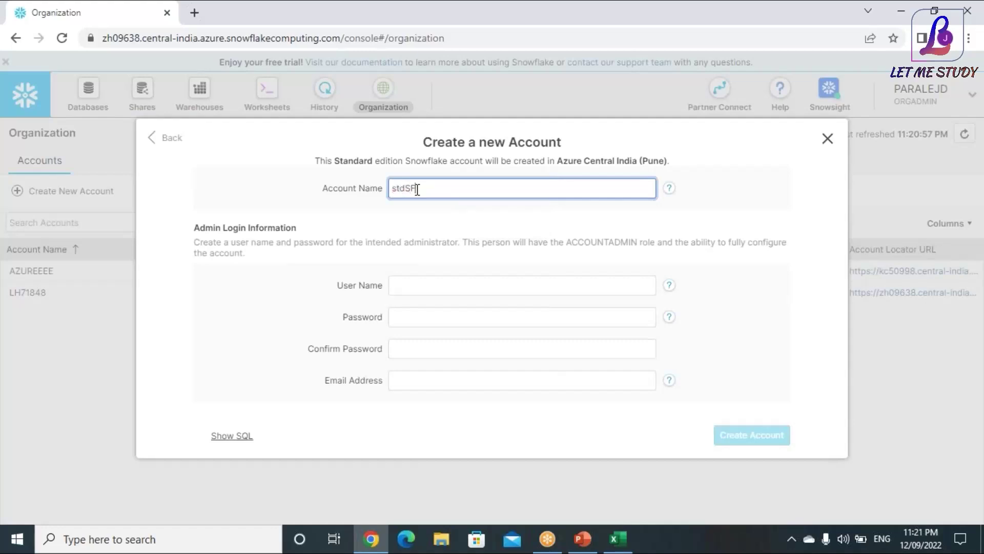
{"action": "left_click", "coordinate": [421, 286]}
{"action": "type", "text": "admin"}
{"action": "key", "text": "Tab"}
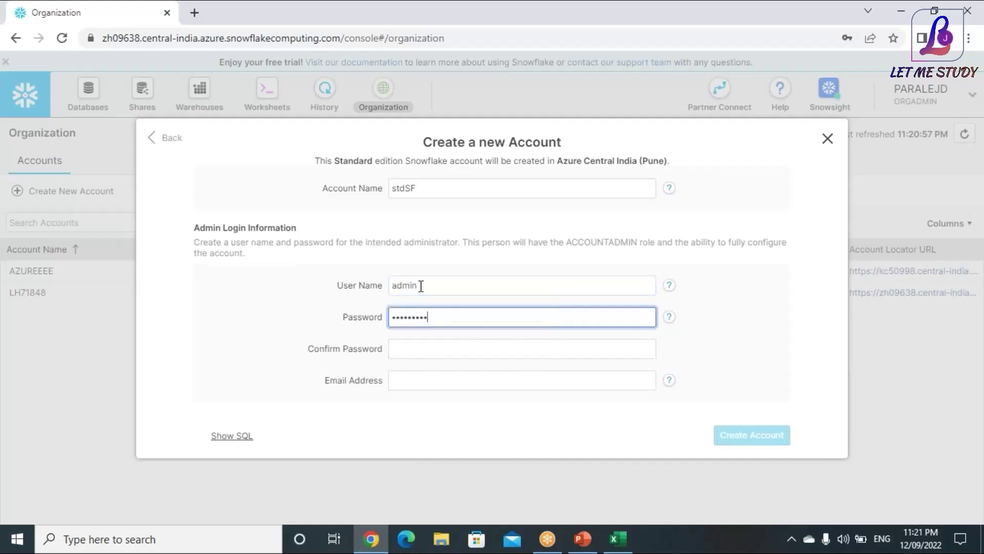
{"action": "left_click", "coordinate": [441, 343]}
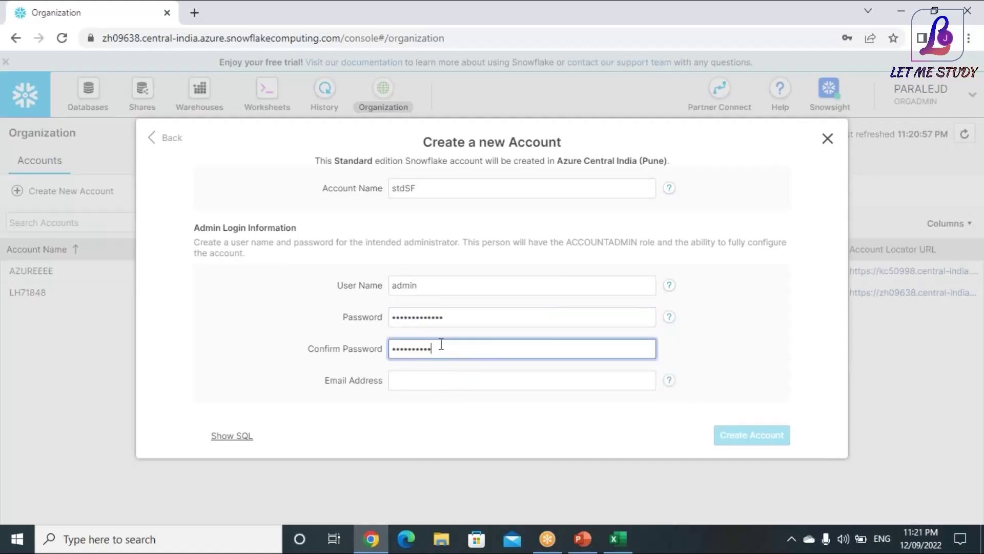
{"action": "left_click", "coordinate": [437, 384]}
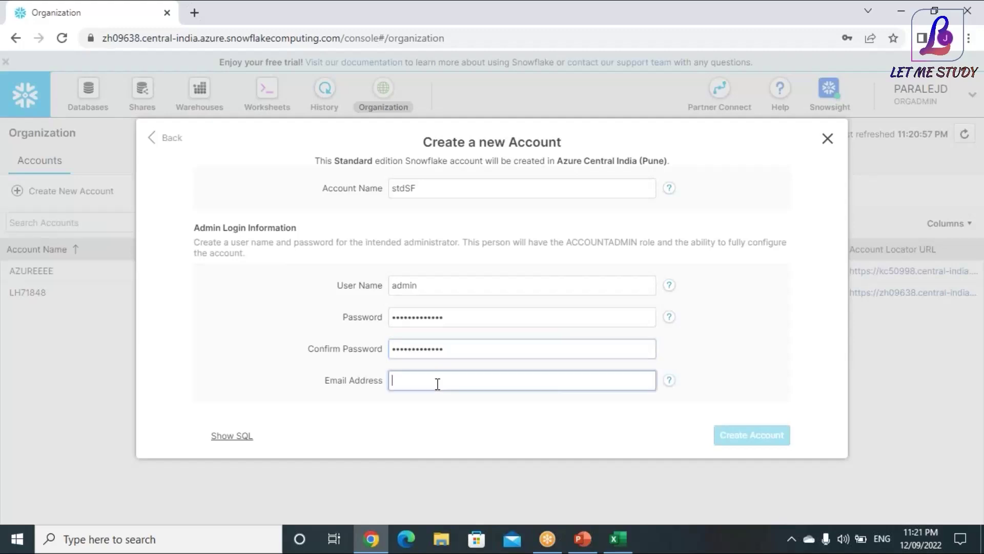
{"action": "left_click", "coordinate": [590, 424]}
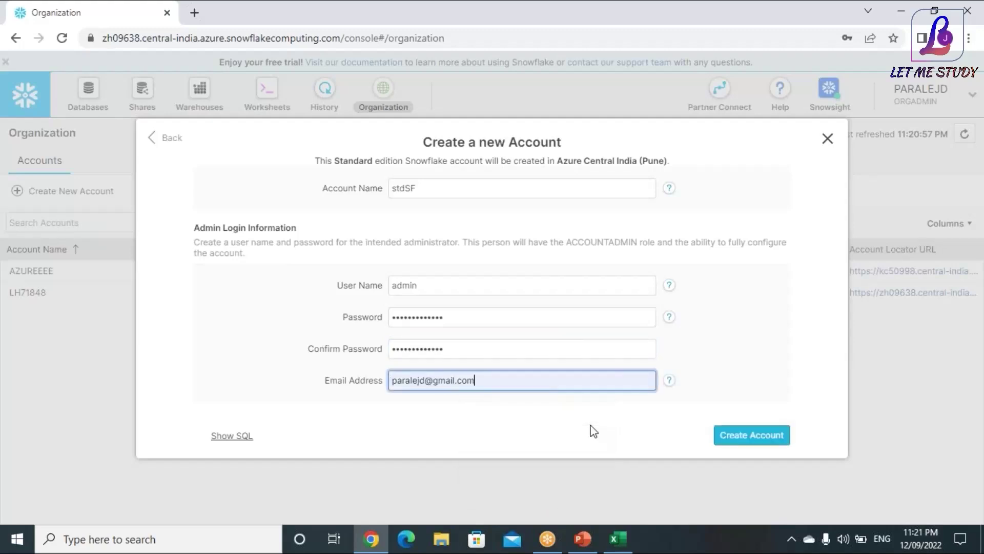
{"action": "left_click", "coordinate": [756, 436]}
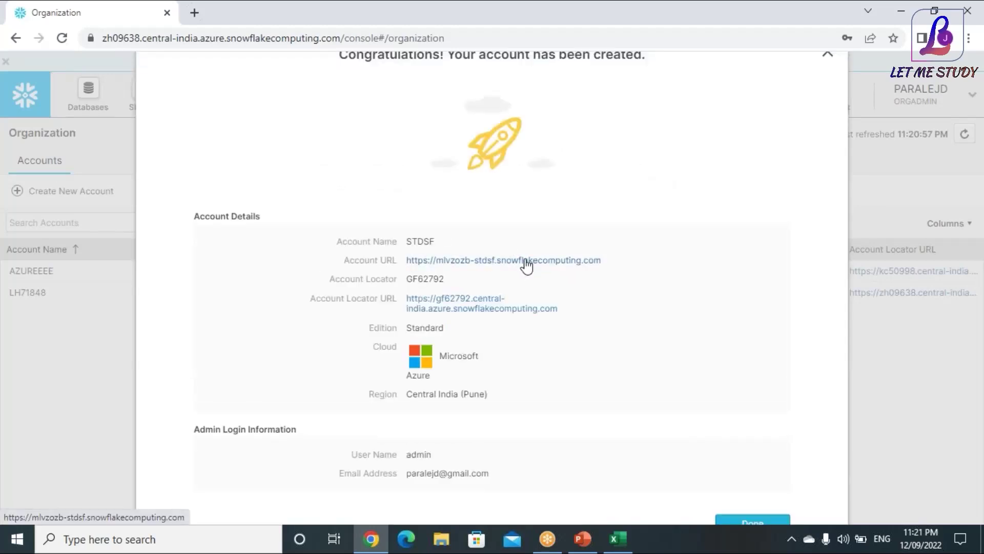
Try the new account's URL, then return to the organization's accounts list
{"action": "left_click", "coordinate": [527, 266]}
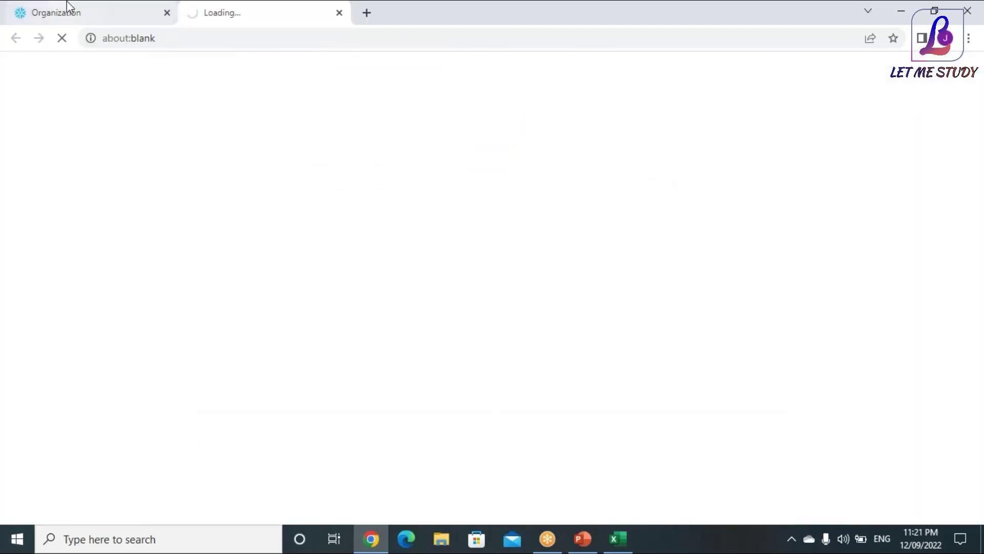
{"action": "left_click", "coordinate": [78, 13]}
{"action": "left_click", "coordinate": [237, 17]}
{"action": "left_click", "coordinate": [122, 9]}
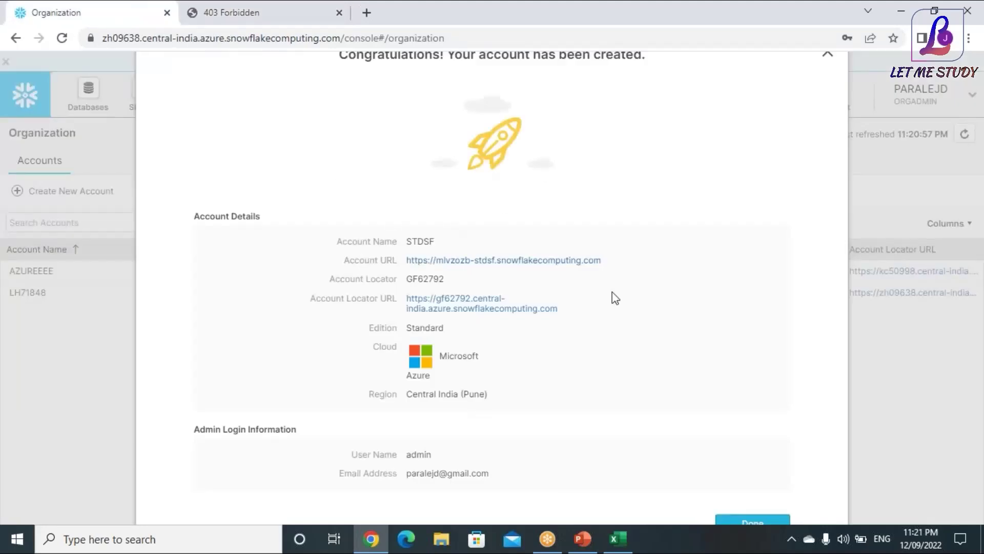
{"action": "left_click", "coordinate": [827, 53]}
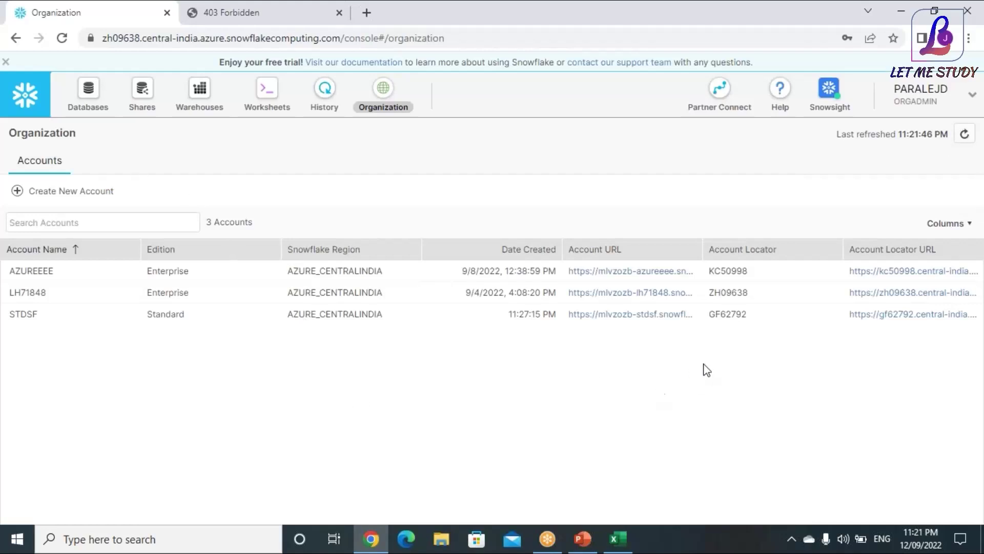
Try the STDSF account locator URL, close the 403 Forbidden tabs, and open Warehouses
{"action": "left_click", "coordinate": [876, 318]}
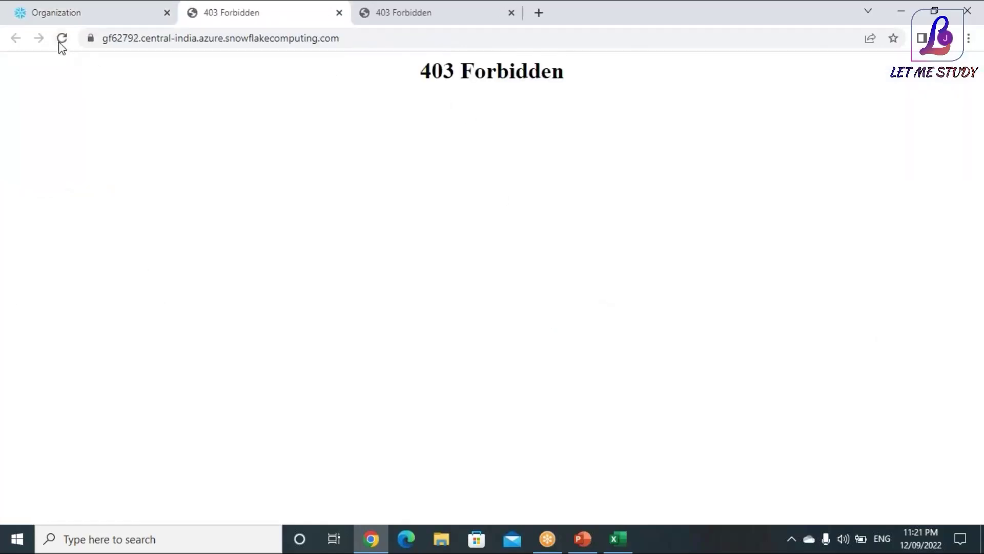
{"action": "left_click", "coordinate": [460, 21]}
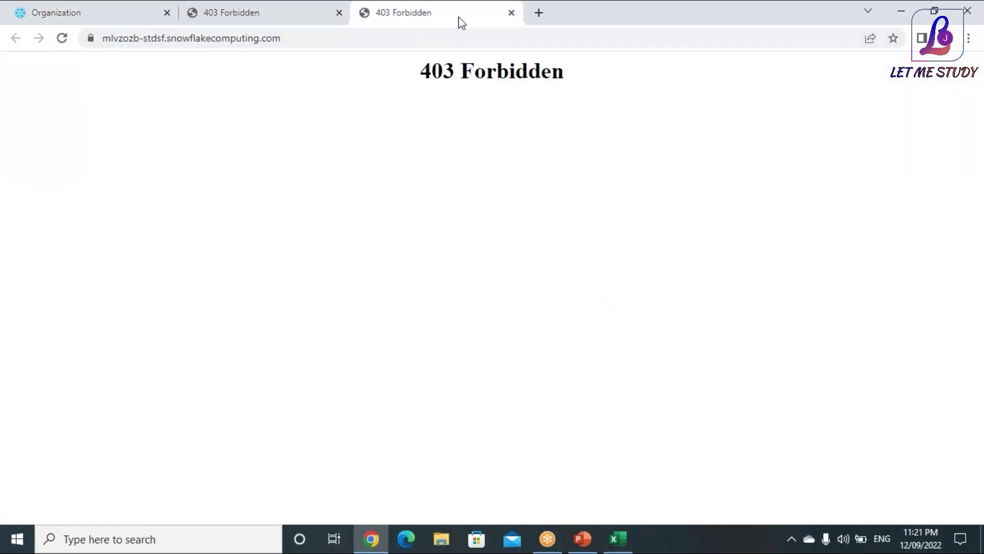
{"action": "left_click", "coordinate": [510, 13]}
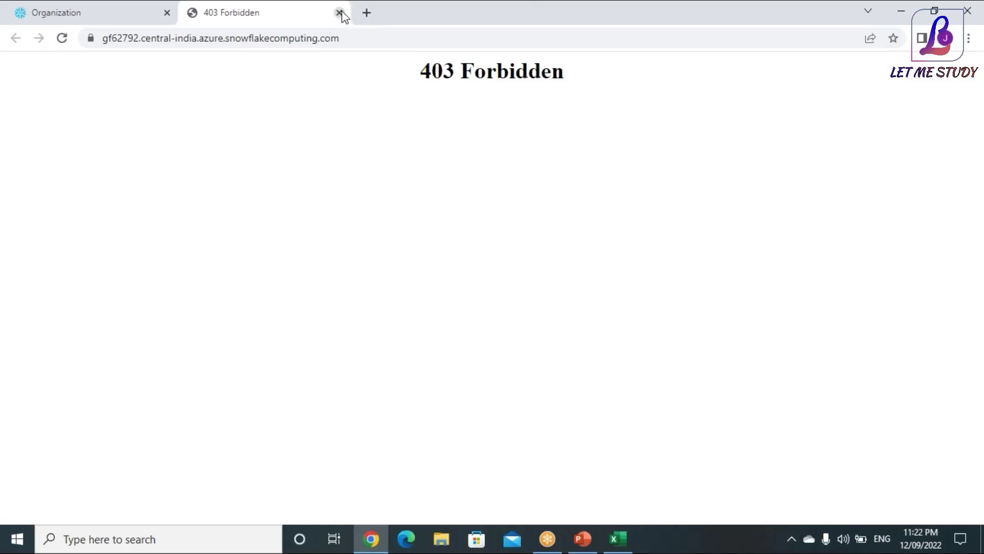
{"action": "left_click", "coordinate": [339, 13]}
{"action": "left_click", "coordinate": [264, 94]}
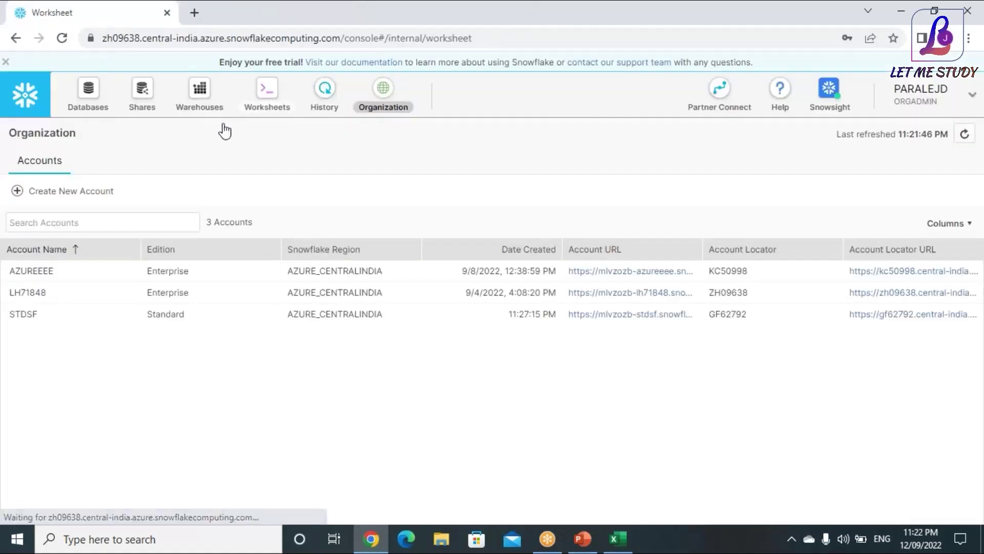
{"action": "left_click", "coordinate": [193, 101]}
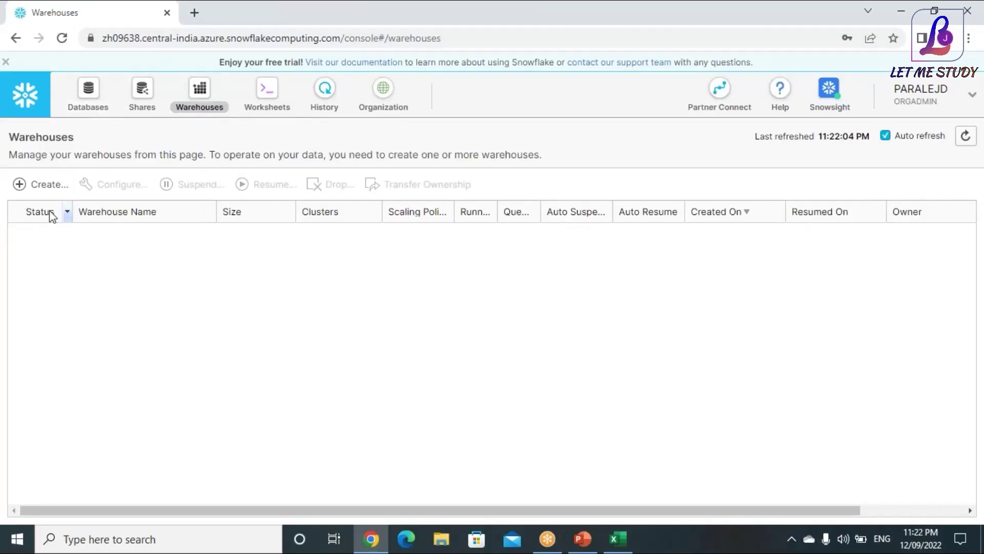
Start a new warehouse named MY_FIRST_WH with X-Small size
{"action": "left_click", "coordinate": [37, 188]}
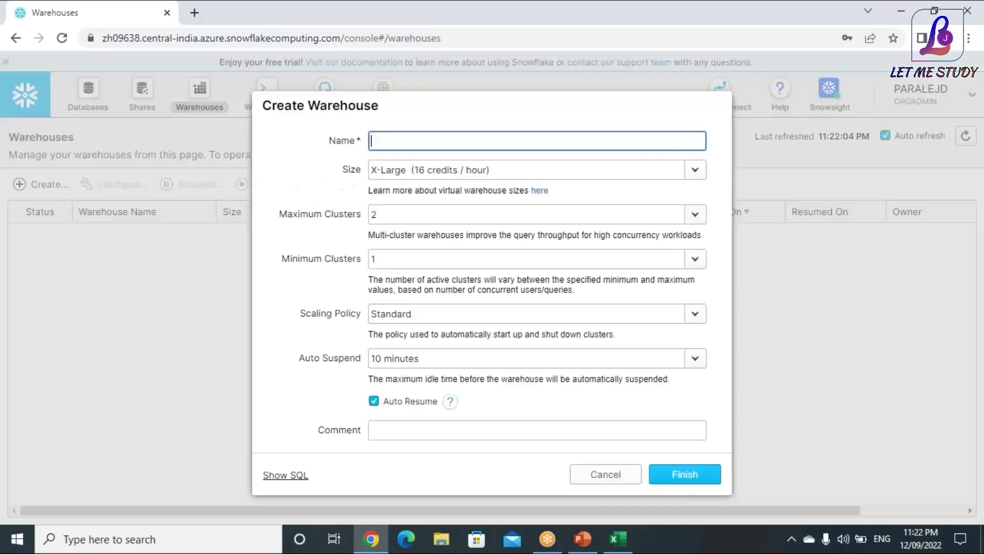
{"action": "left_click_drag", "start_coordinate": [437, 98], "coordinate": [440, 67]}
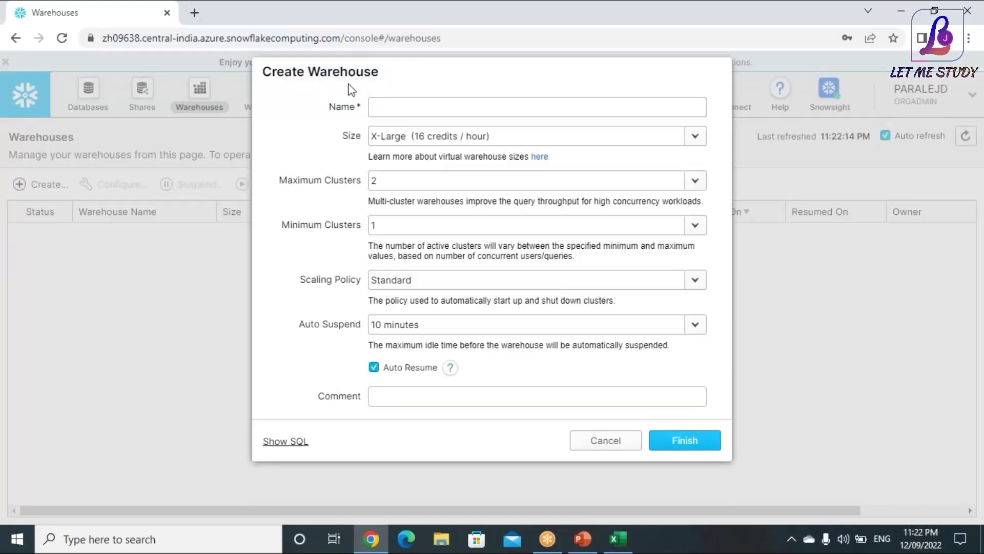
{"action": "left_click", "coordinate": [385, 109]}
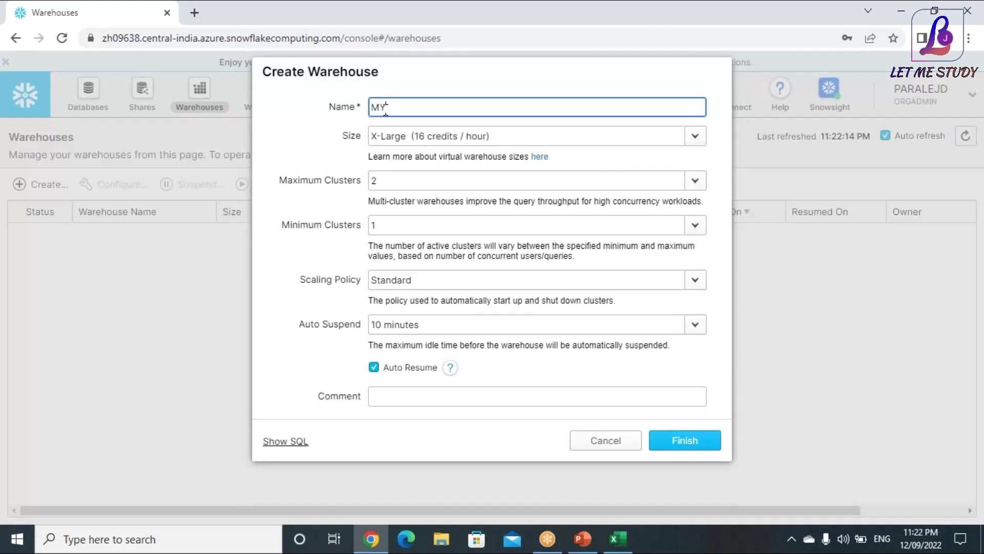
{"action": "type", "text": "C"}
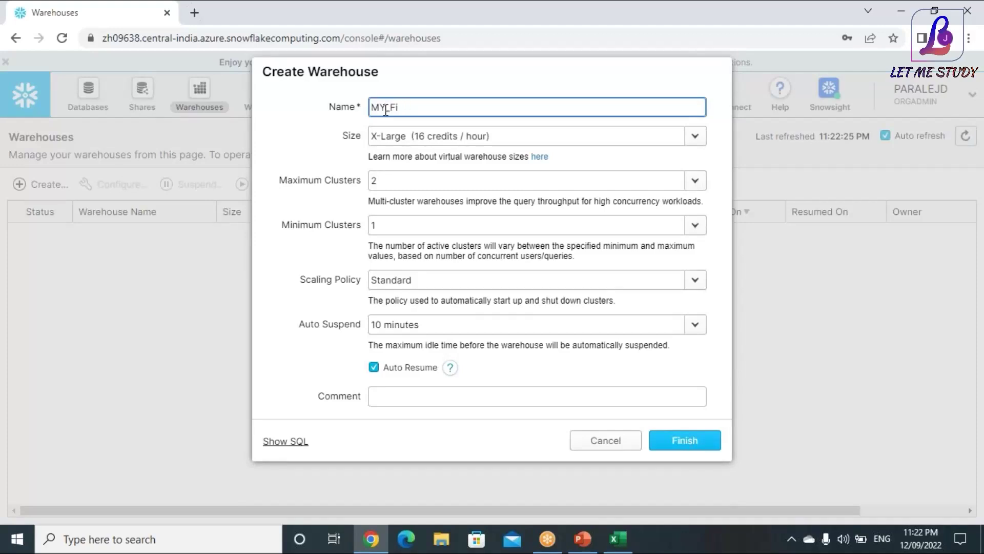
{"action": "type", "text": "FIRST_WH"}
{"action": "left_click", "coordinate": [695, 147]}
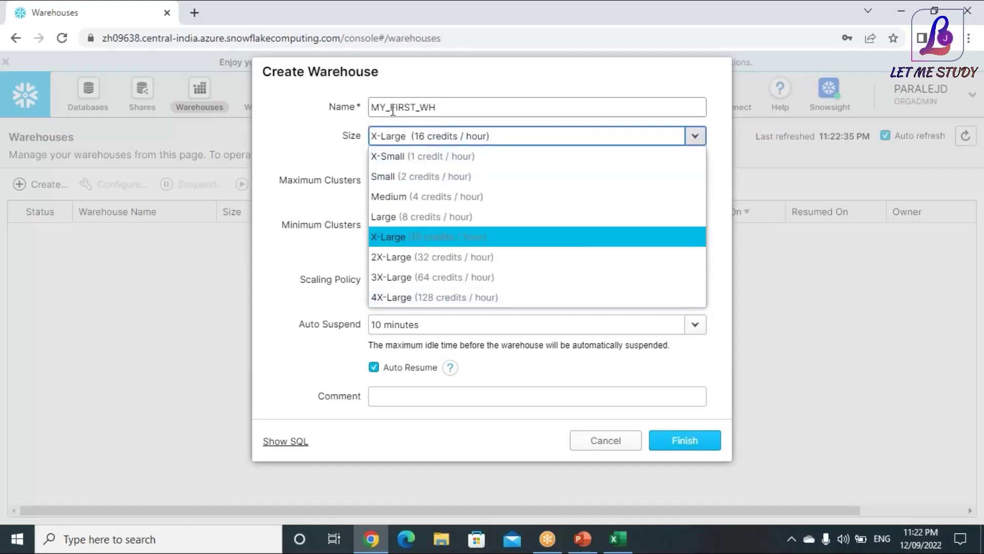
{"action": "left_click", "coordinate": [423, 159]}
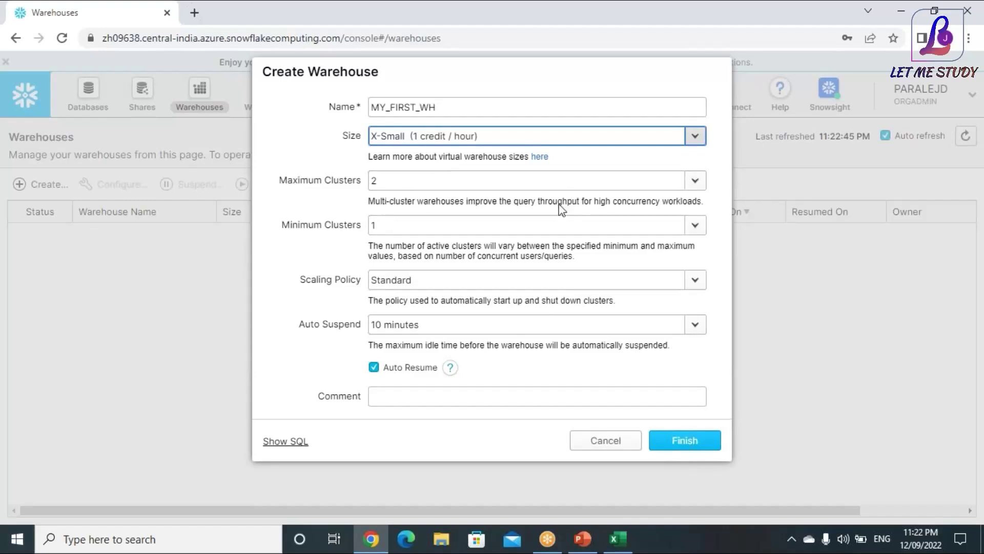
Keep the warehouse at minimum 1 and maximum 2 clusters
{"action": "left_click", "coordinate": [695, 224]}
{"action": "left_click", "coordinate": [694, 224]}
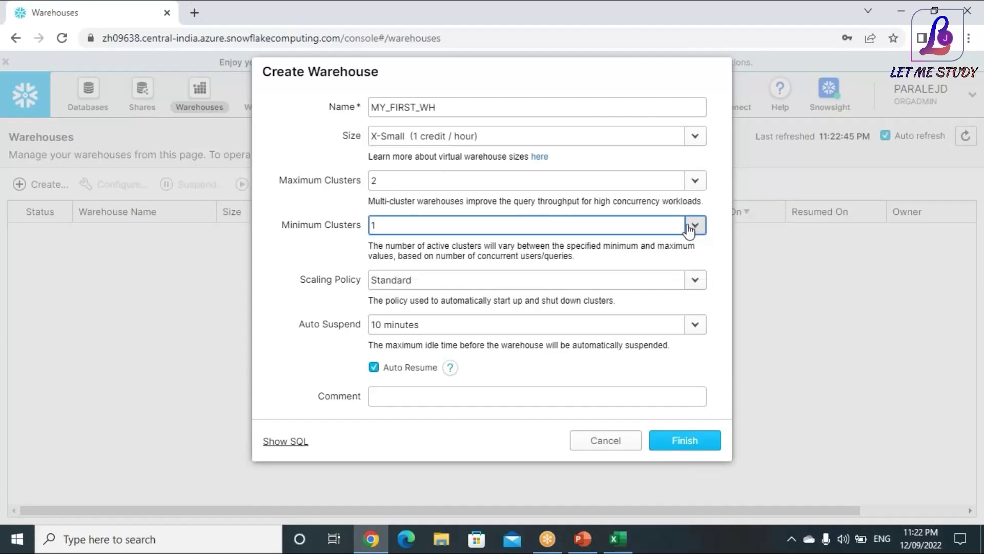
{"action": "left_click", "coordinate": [695, 180]}
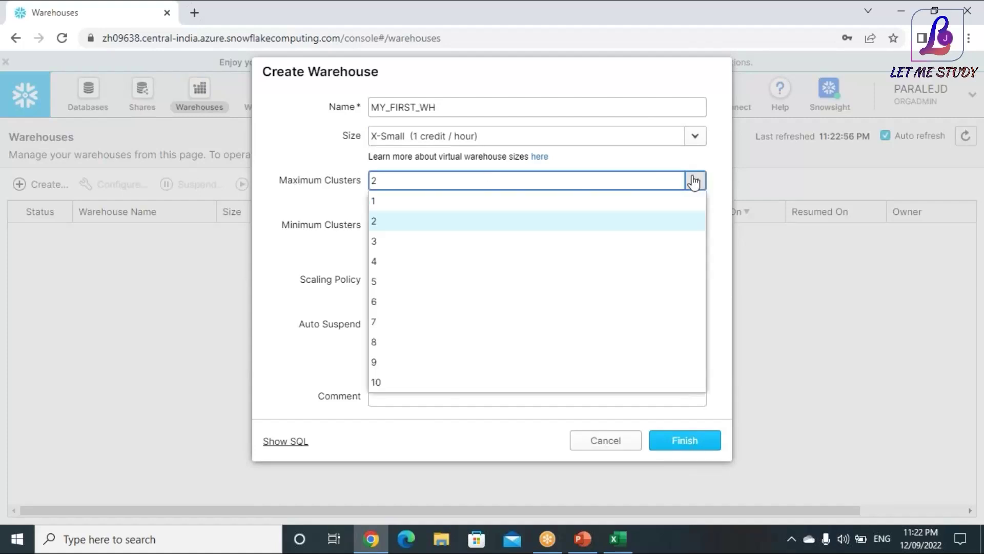
{"action": "left_click", "coordinate": [694, 185]}
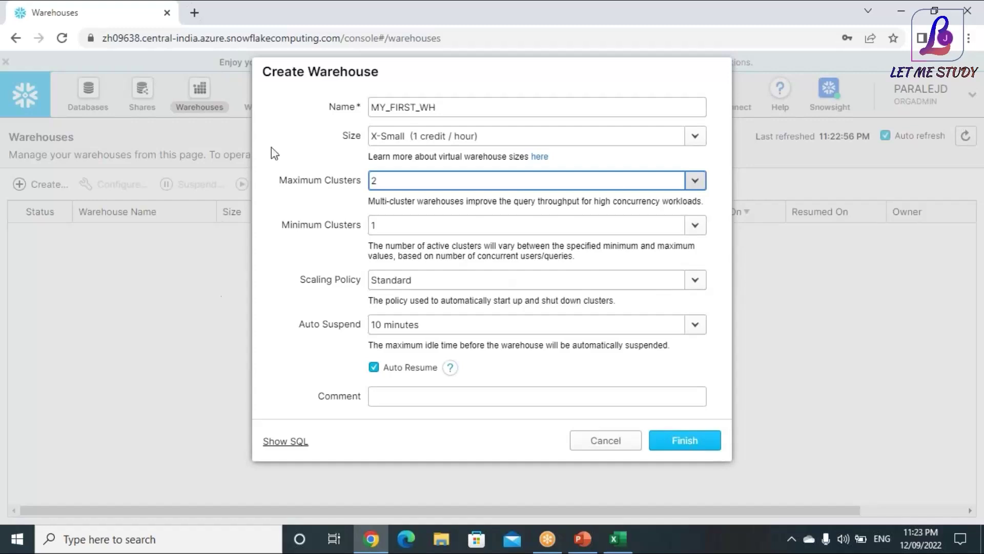
{"action": "left_click", "coordinate": [283, 177]}
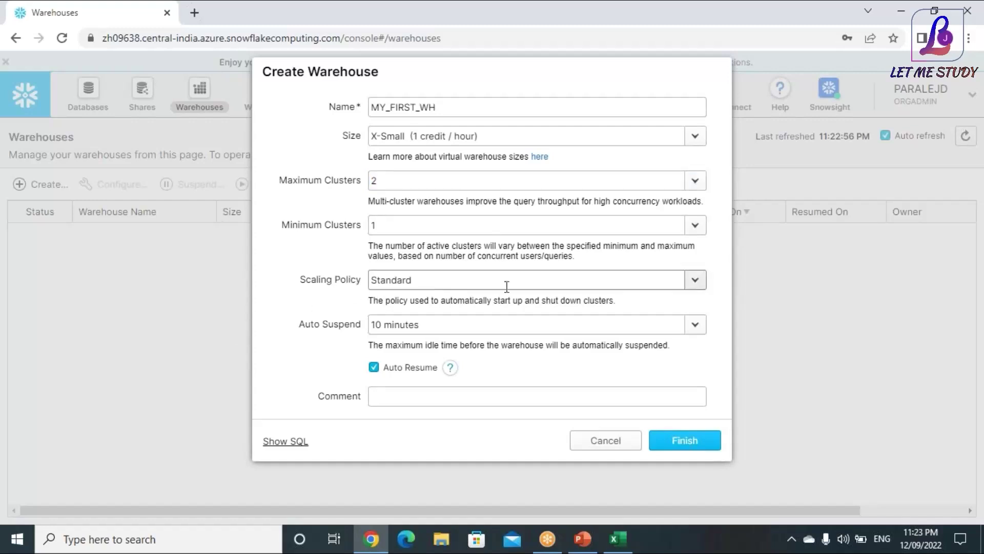
Choose the Economy scaling policy and add the comment 'THIS IS MY FIRST WAREHOUSE'
{"action": "left_click", "coordinate": [695, 280]}
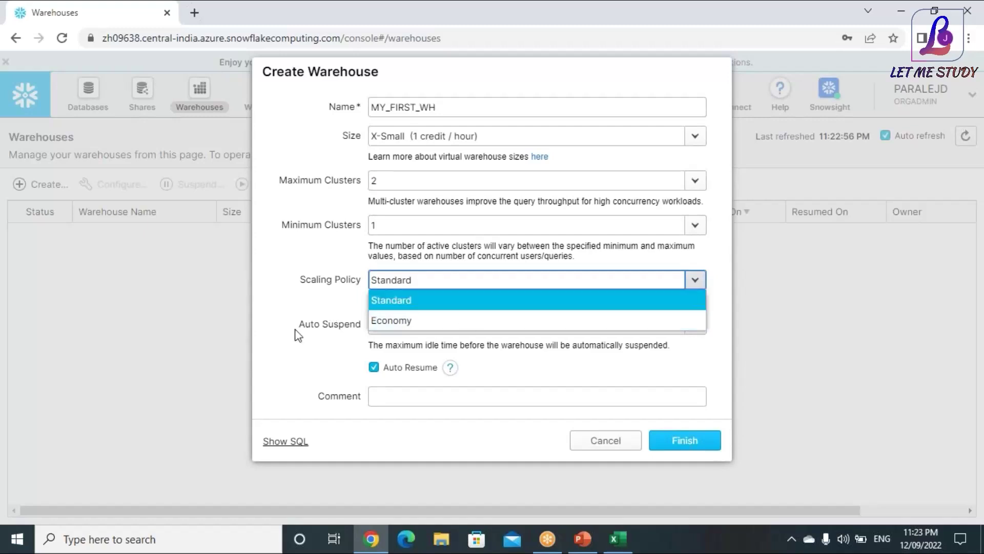
{"action": "left_click", "coordinate": [405, 320]}
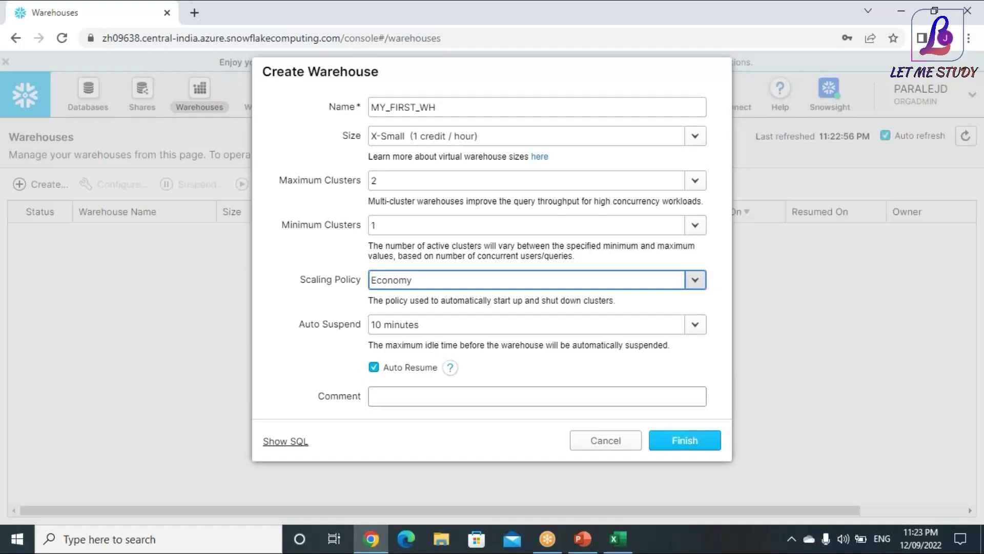
{"action": "left_click", "coordinate": [389, 396]}
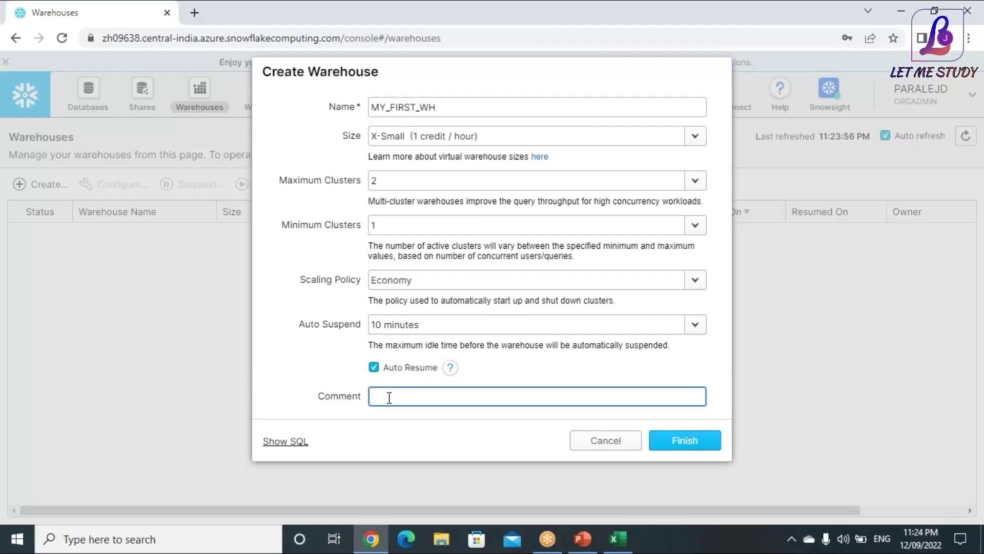
{"action": "type", "text": "THIS IS MY FIRST WAREHOUSE"}
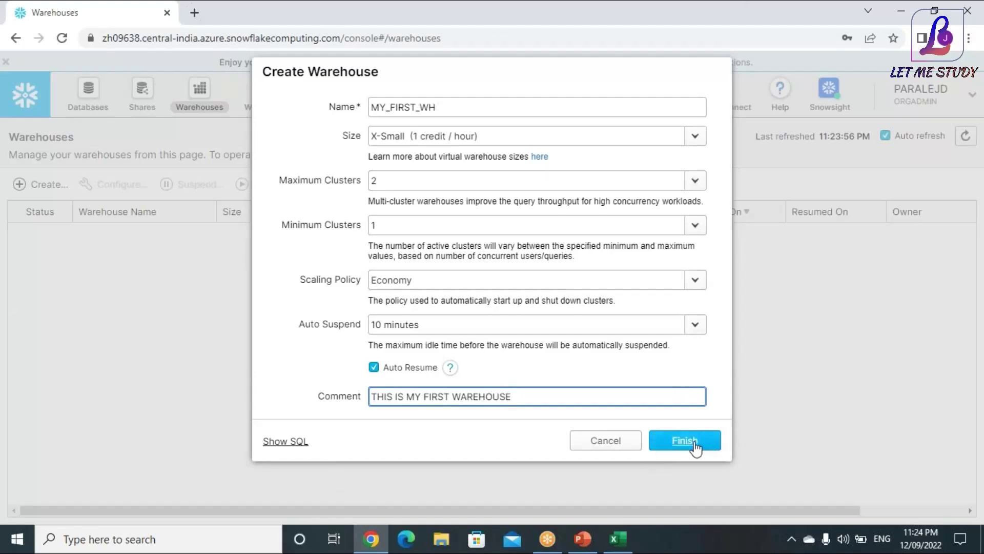
Show and select the generated CREATE WAREHOUSE SQL, then type 'no' in the Windows Run box
{"action": "left_click", "coordinate": [289, 444]}
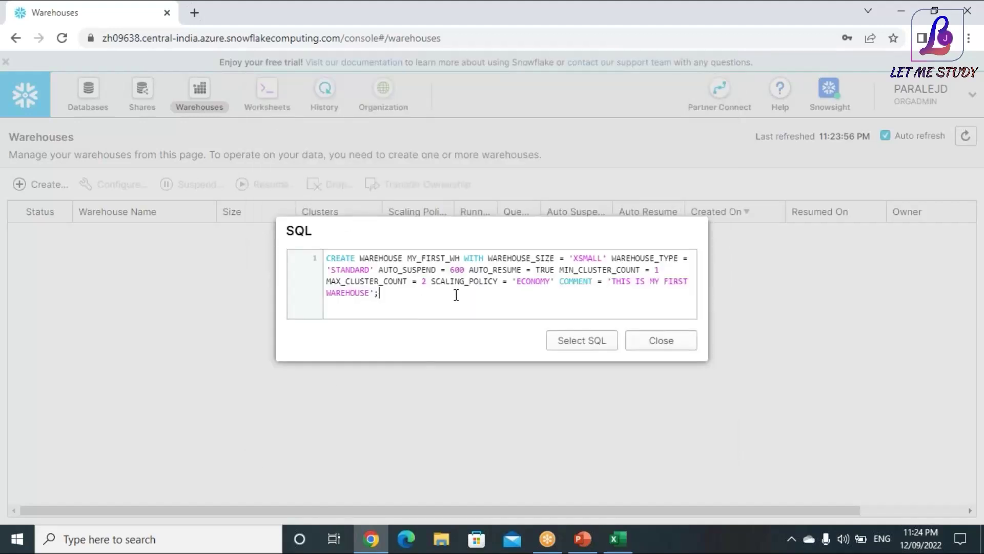
{"action": "left_click_drag", "start_coordinate": [456, 295], "coordinate": [330, 256]}
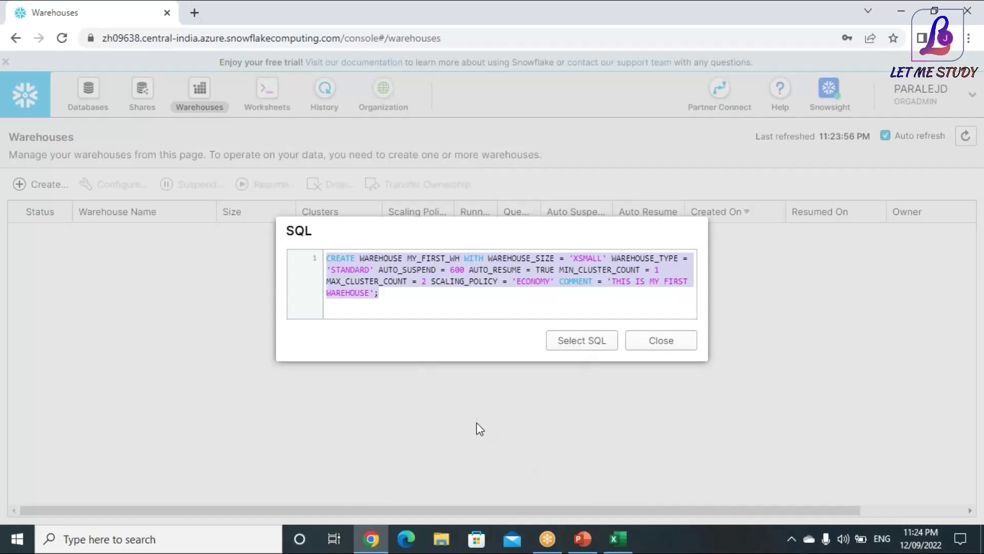
{"action": "key", "text": "super+r"}
{"action": "type", "text": "no"}
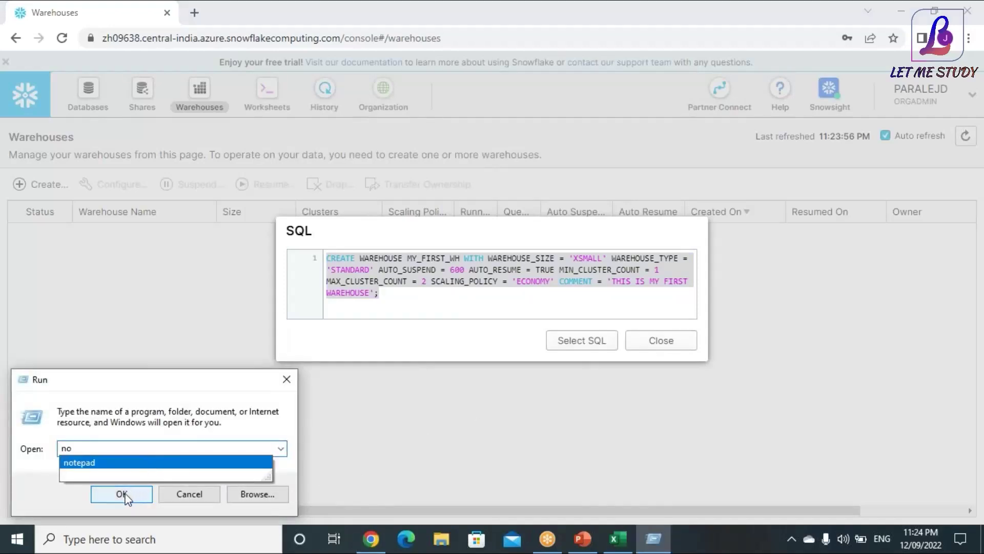
Launch Notepad and paste the copied CREATE WAREHOUSE statement into it
{"action": "left_click", "coordinate": [102, 465]}
{"action": "left_click", "coordinate": [145, 491]}
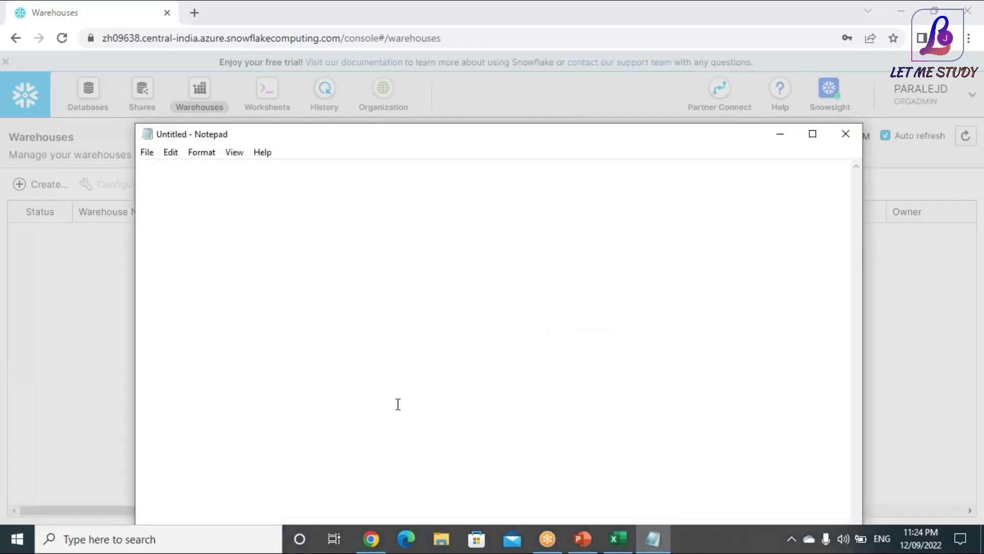
{"action": "left_click", "coordinate": [371, 538]}
{"action": "left_click", "coordinate": [595, 349]}
{"action": "left_click", "coordinate": [647, 548]}
{"action": "right_click", "coordinate": [339, 274]}
{"action": "left_click", "coordinate": [321, 321]}
{"action": "left_click", "coordinate": [372, 540]}
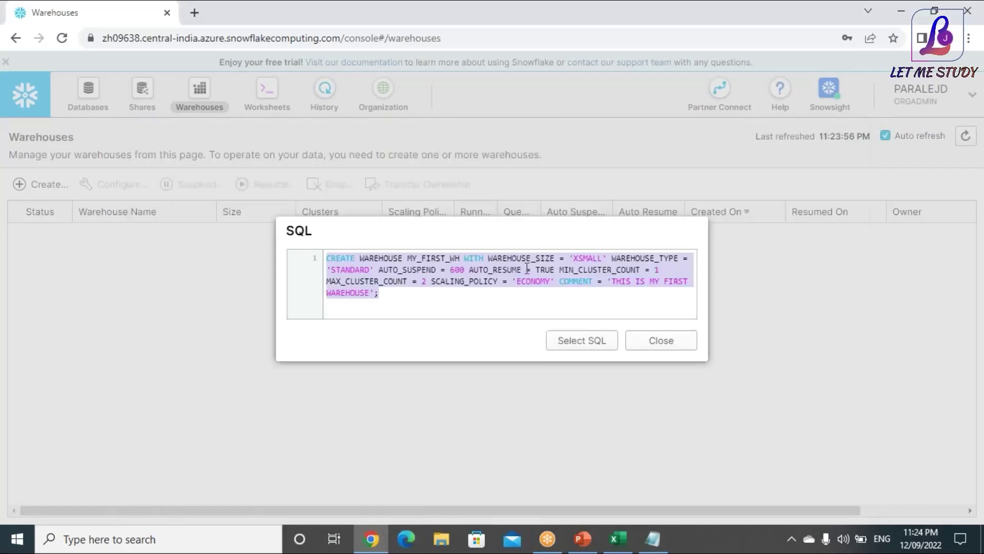
{"action": "right_click", "coordinate": [491, 258]}
{"action": "left_click", "coordinate": [525, 316]}
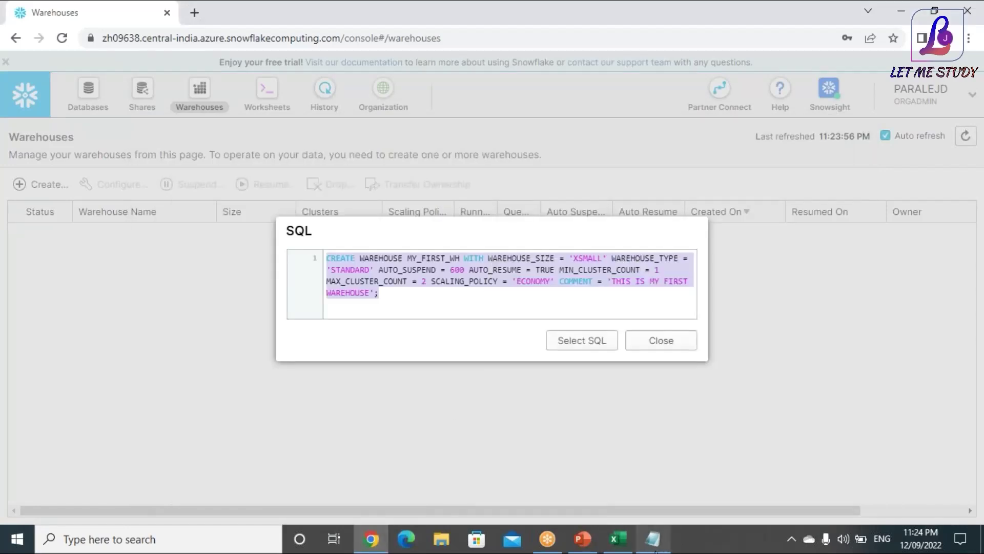
{"action": "left_click", "coordinate": [652, 539]}
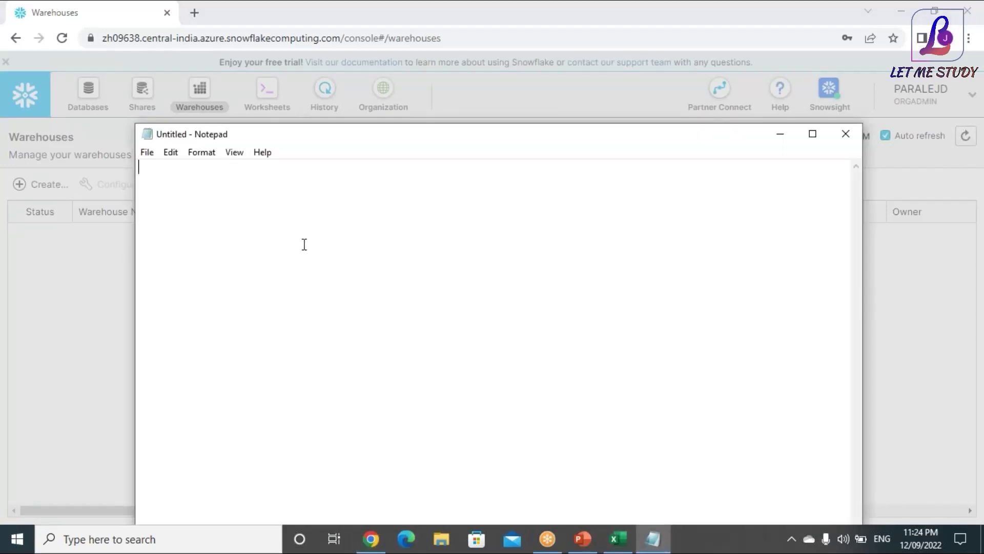
{"action": "key", "text": "ctrl+v"}
Put each option, from WITH WAREHOUSE_SIZE through COMMENT, on its own line
{"action": "left_click", "coordinate": [353, 173]}
{"action": "key", "text": "Return"}
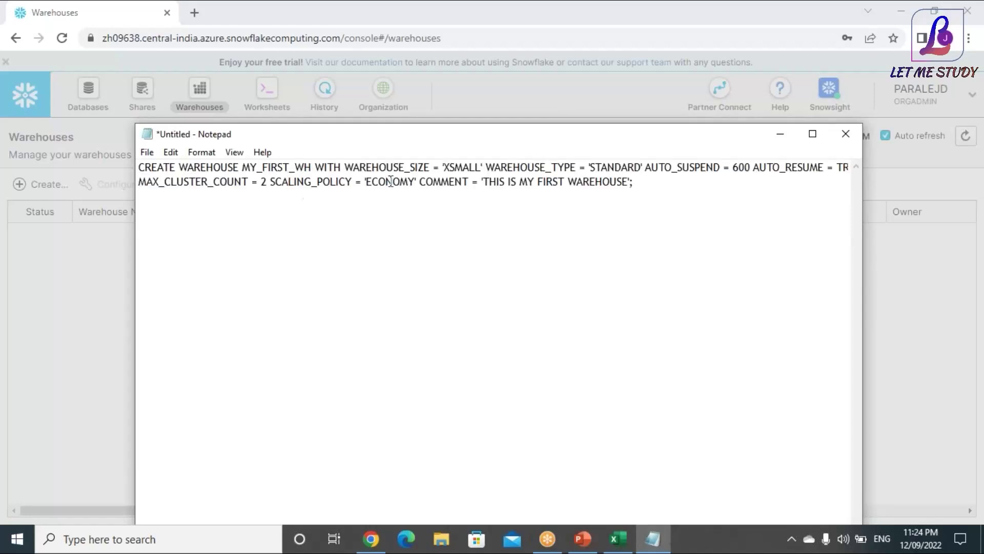
{"action": "left_click", "coordinate": [315, 165]}
{"action": "key", "text": "Return"}
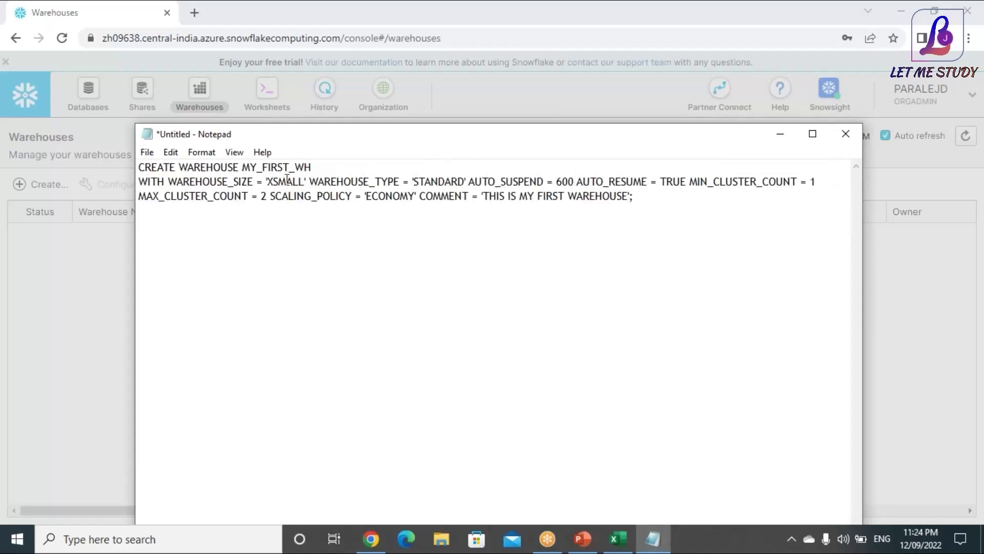
{"action": "left_click", "coordinate": [311, 183]}
{"action": "key", "text": "Return"}
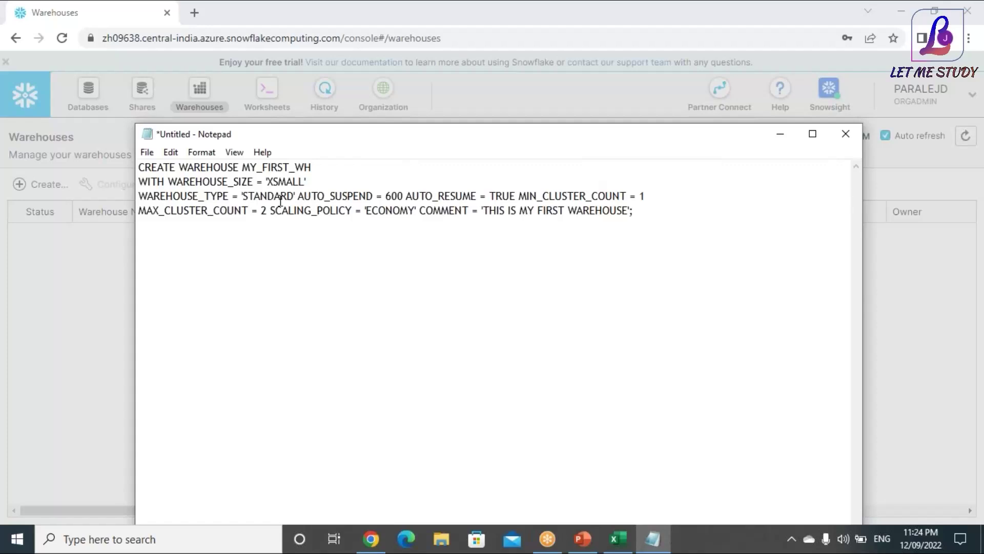
{"action": "left_click", "coordinate": [300, 197]}
{"action": "key", "text": "Return"}
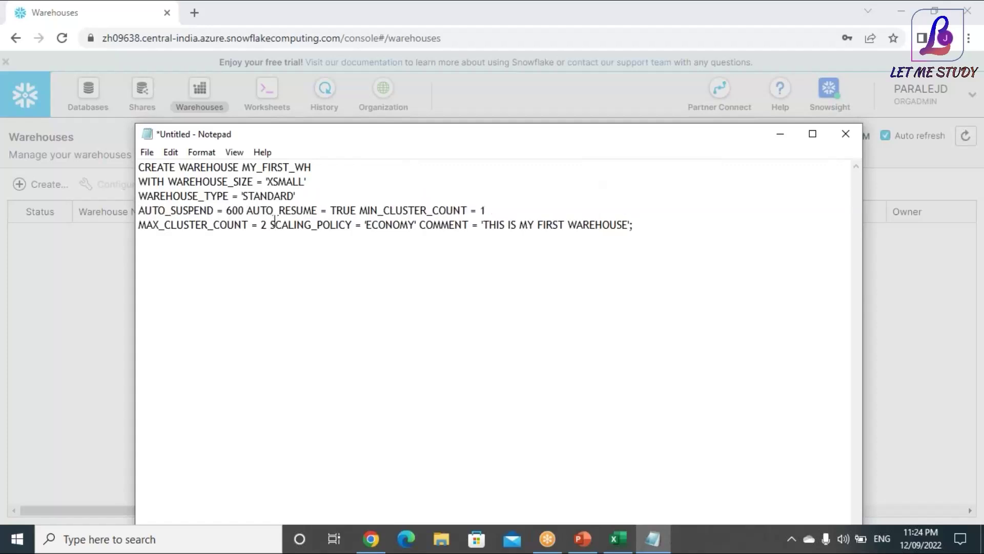
{"action": "left_click", "coordinate": [248, 211]}
{"action": "key", "text": "Return"}
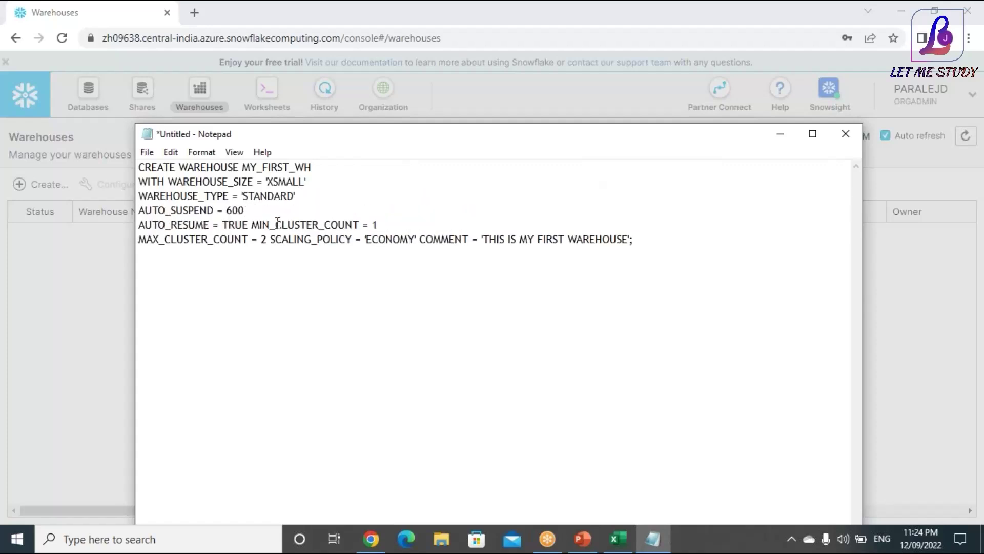
{"action": "left_click", "coordinate": [252, 225]}
{"action": "key", "text": "Return"}
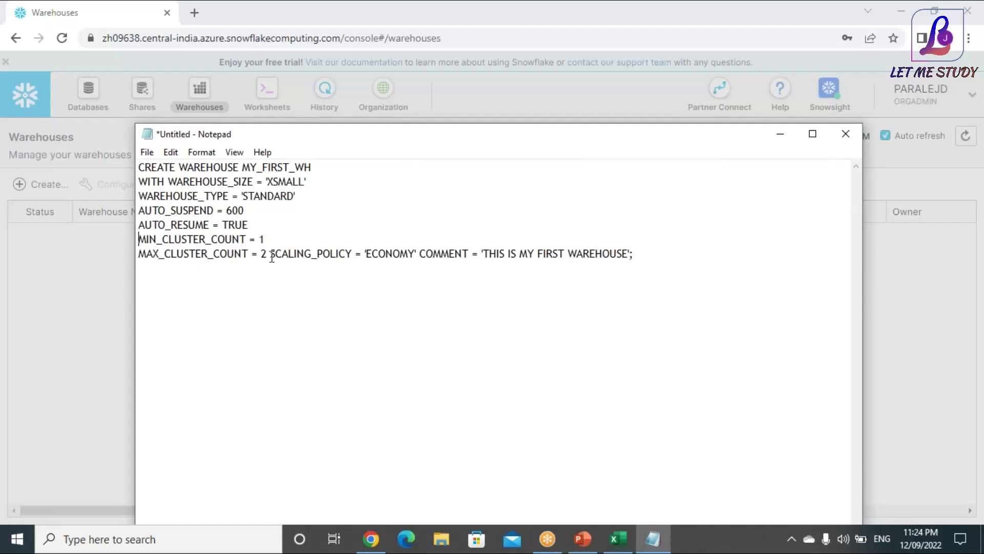
{"action": "left_click", "coordinate": [270, 253]}
{"action": "key", "text": "Return"}
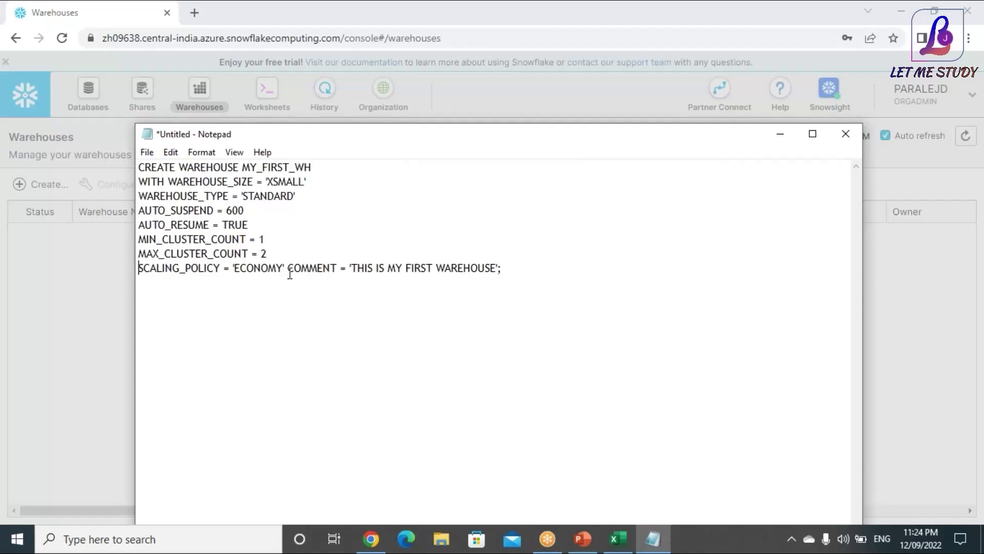
{"action": "left_click", "coordinate": [288, 269]}
{"action": "key", "text": "Return"}
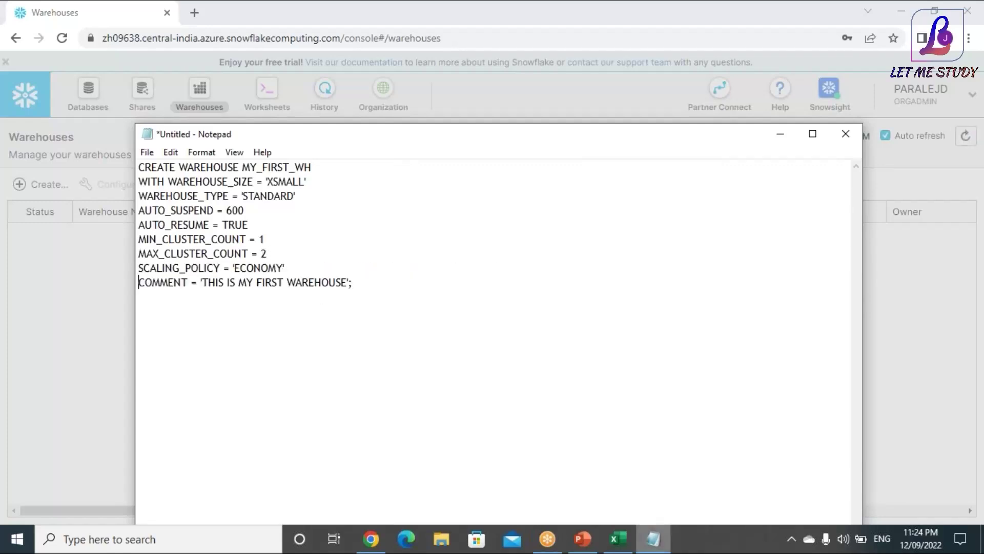
{"action": "left_click", "coordinate": [371, 544]}
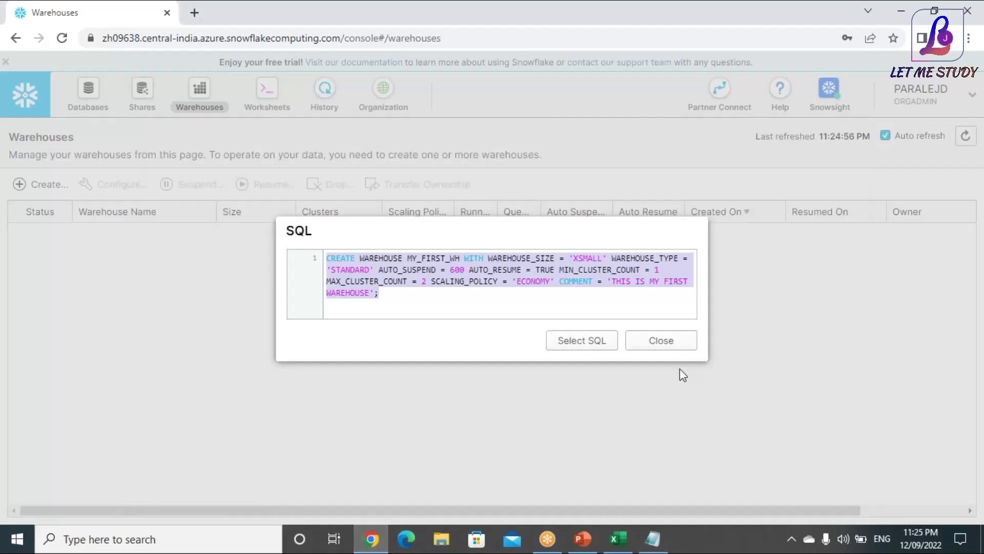
Submit MY_FIRST_WH and cancel after the insufficient privileges error
{"action": "left_click", "coordinate": [652, 341]}
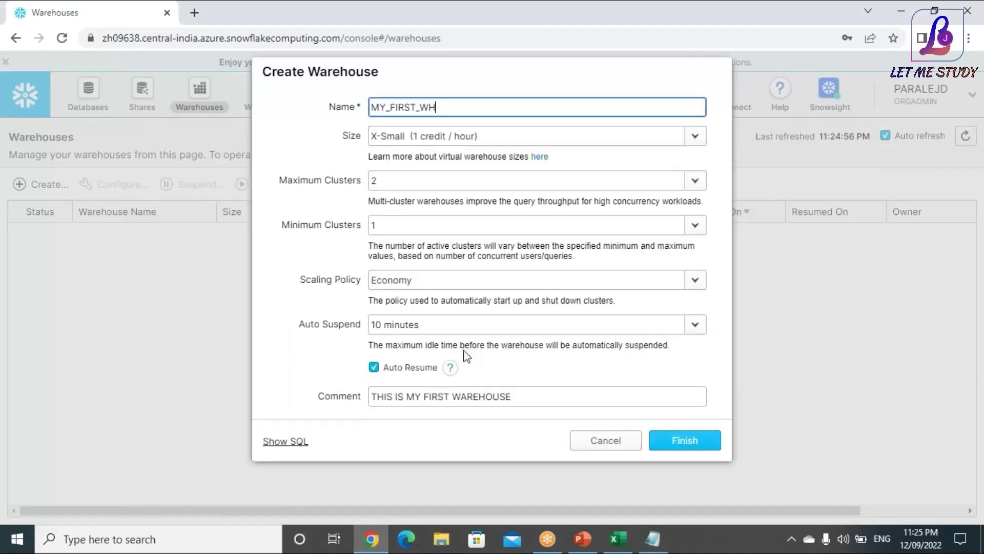
{"action": "left_click", "coordinate": [668, 445]}
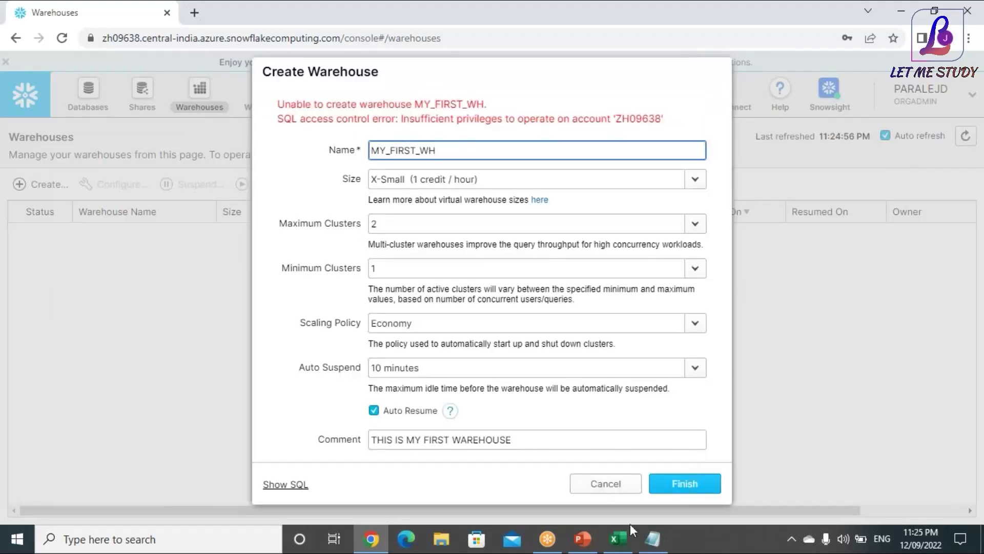
{"action": "left_click", "coordinate": [621, 489]}
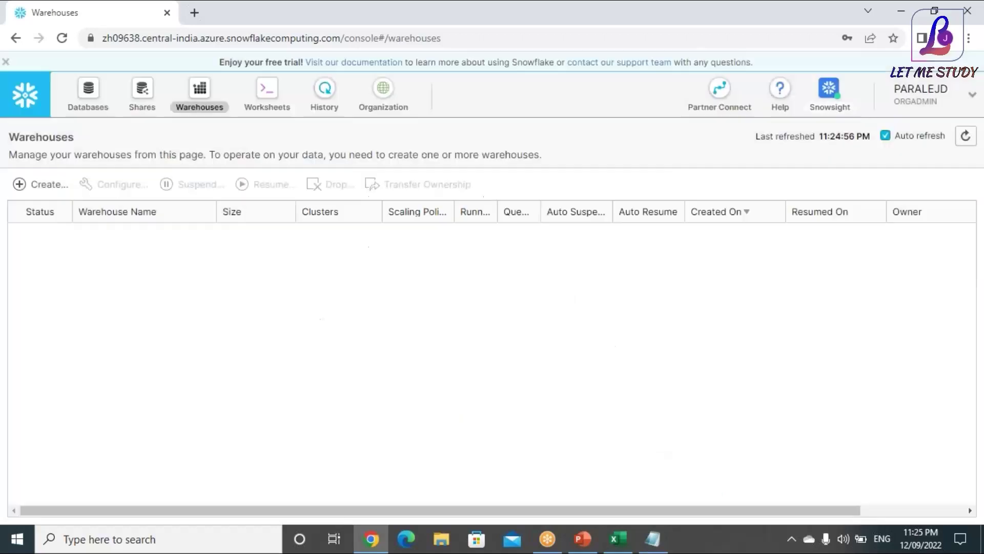
Switch the session role to ACCOUNTADMIN
{"action": "left_click", "coordinate": [899, 108]}
{"action": "mouse_move", "coordinate": [779, 141]}
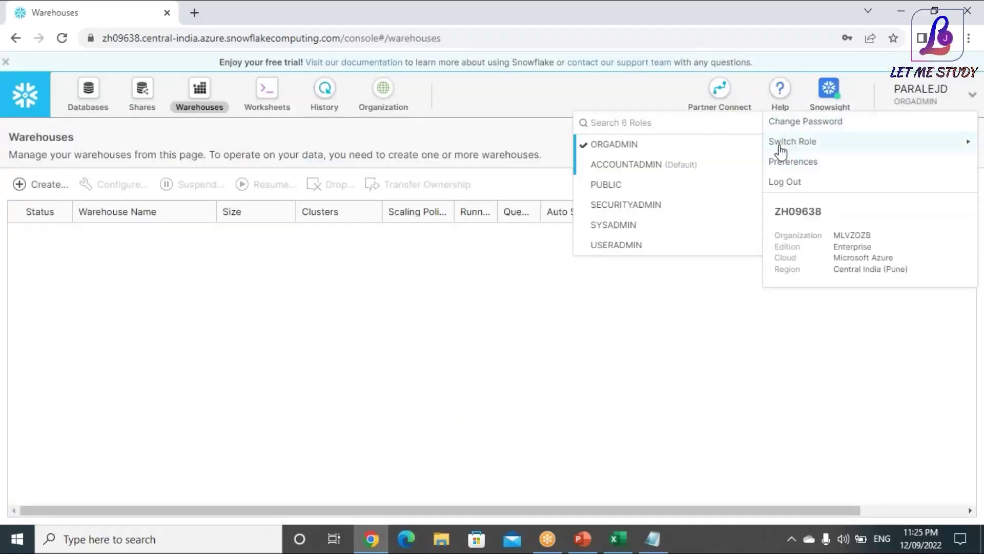
{"action": "left_click", "coordinate": [630, 171]}
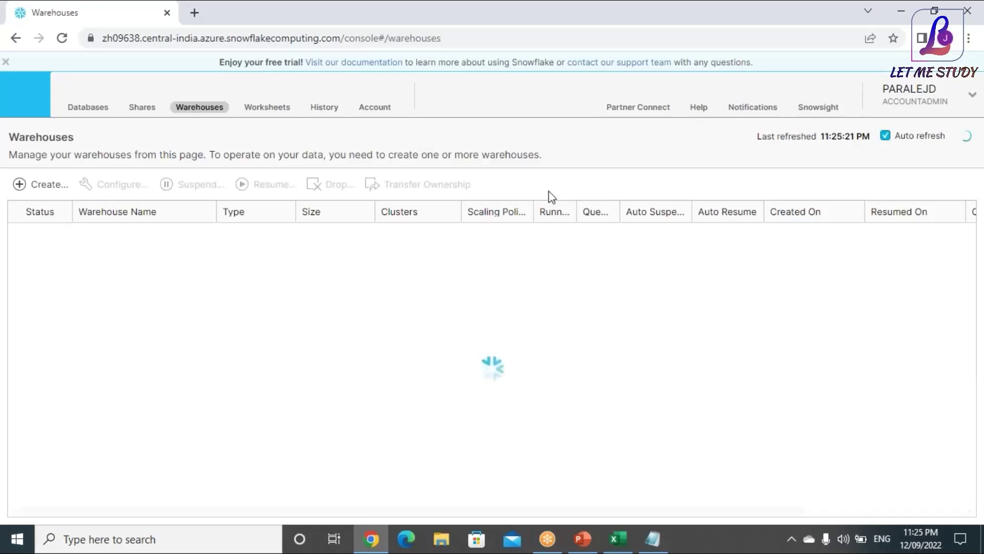
Start a new warehouse named MY_FIRST_WH: X-Small size, Economy scaling policy, 5-minute auto suspend
{"action": "left_click", "coordinate": [43, 195]}
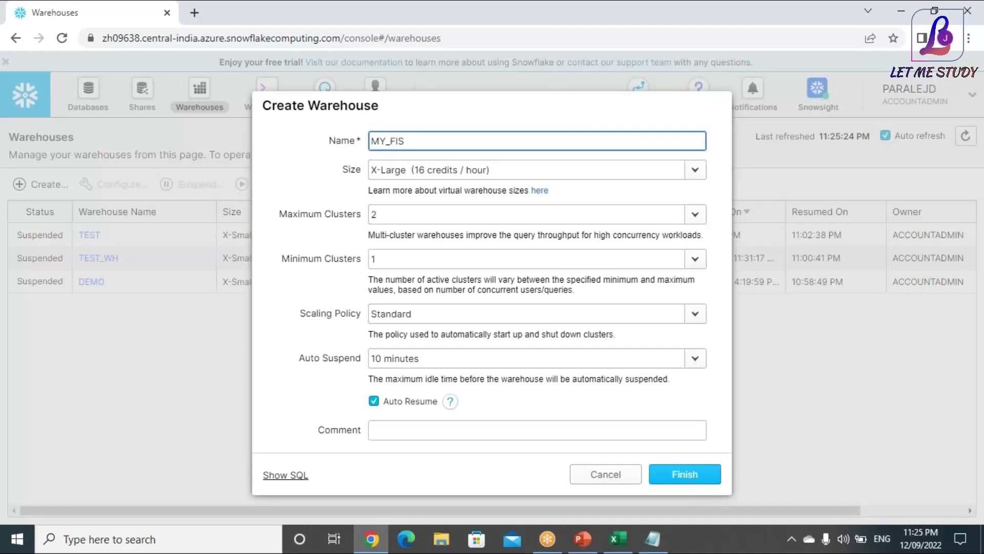
{"action": "type", "text": "MY_FIRST_WH"}
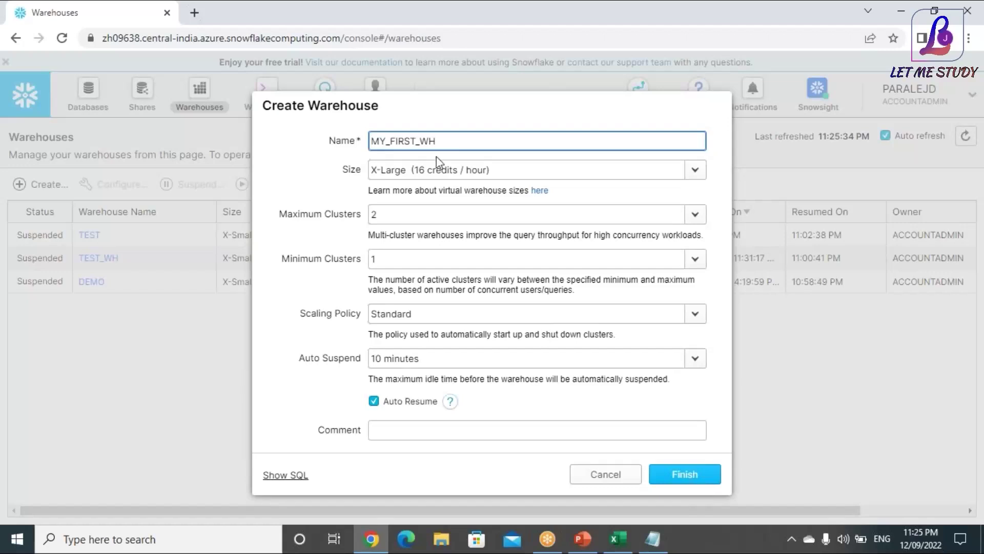
{"action": "left_click", "coordinate": [695, 170]}
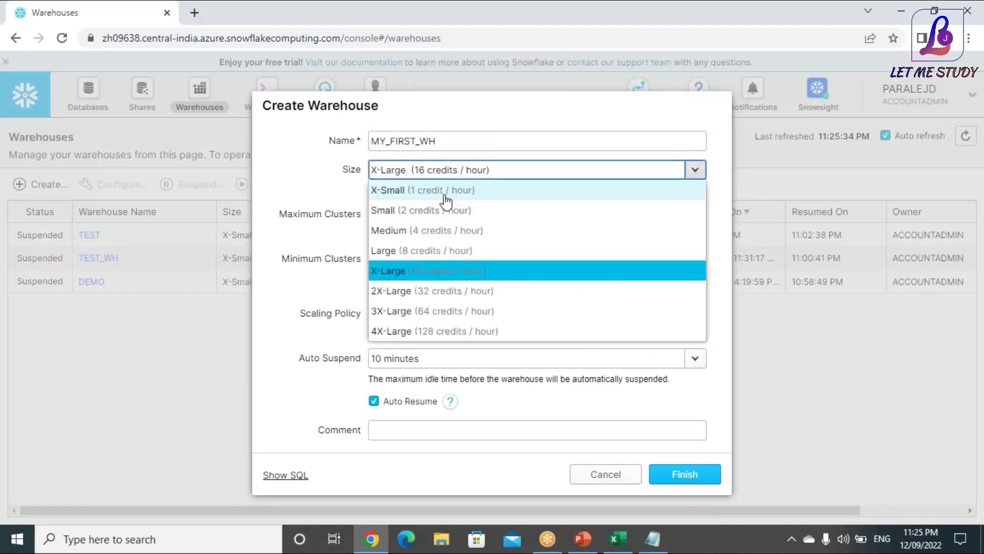
{"action": "left_click", "coordinate": [446, 202]}
{"action": "left_click", "coordinate": [442, 310]}
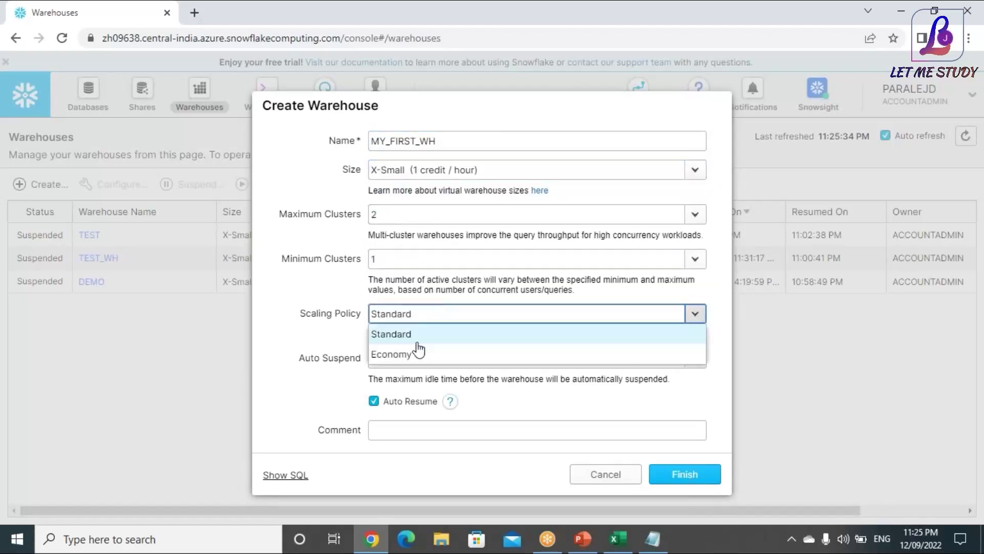
{"action": "left_click", "coordinate": [407, 353]}
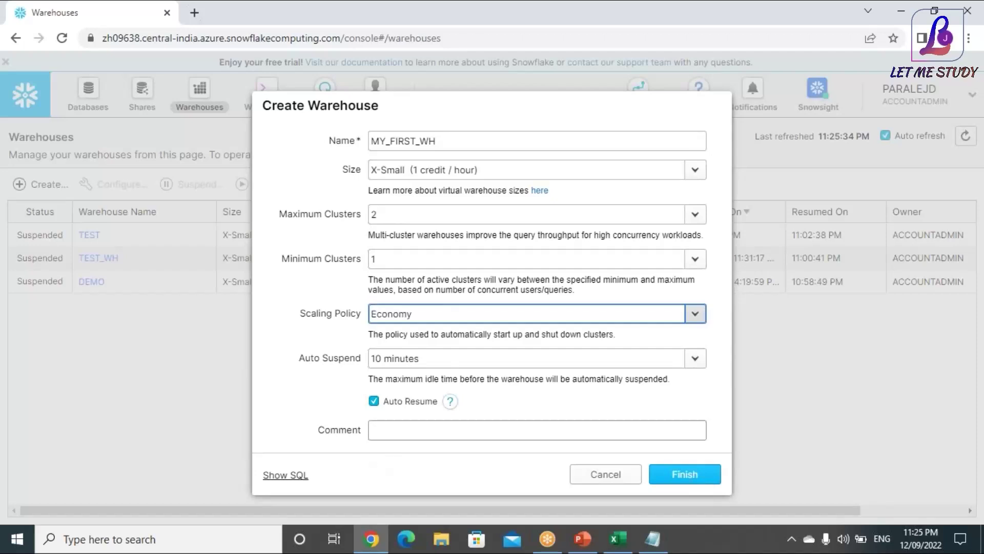
{"action": "left_click", "coordinate": [438, 356]}
{"action": "left_click", "coordinate": [411, 157]}
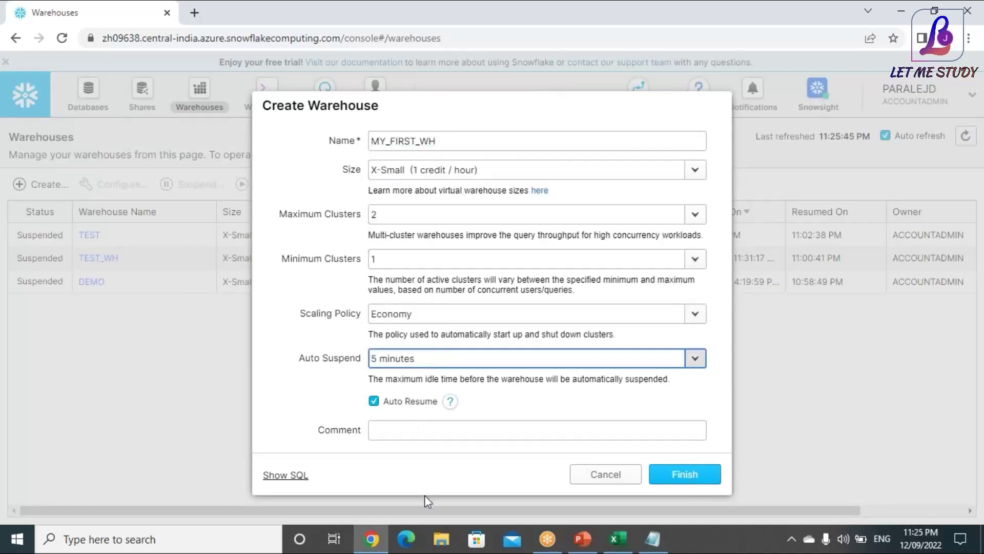
{"action": "left_click", "coordinate": [672, 477]}
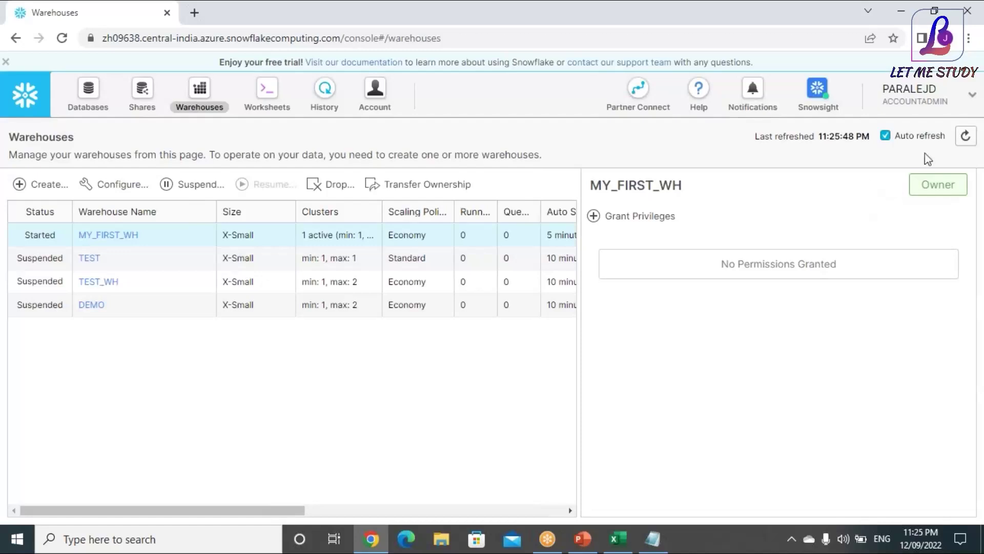
{"action": "left_click", "coordinate": [151, 258]}
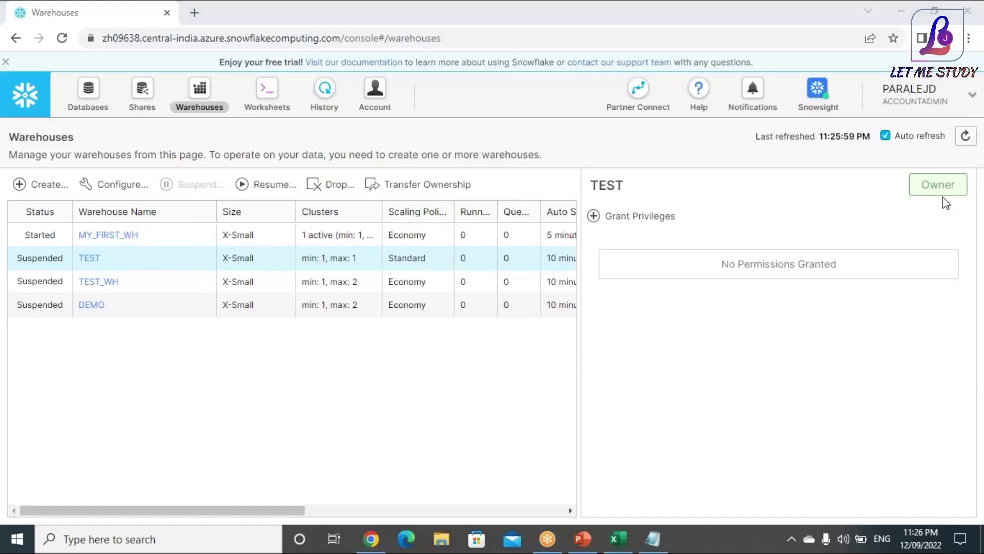
{"action": "left_click", "coordinate": [618, 190]}
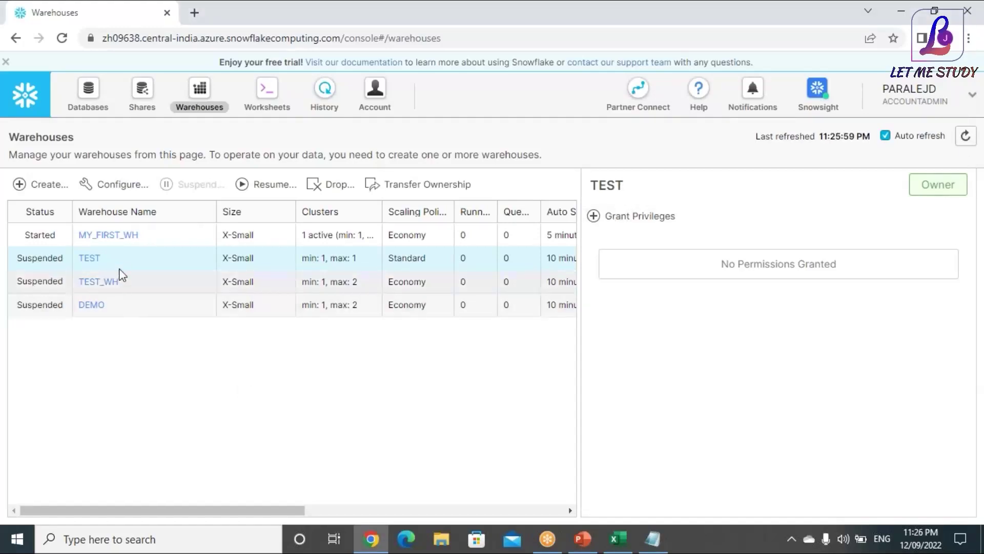
{"action": "left_click", "coordinate": [266, 102]}
{"action": "left_click", "coordinate": [219, 108]}
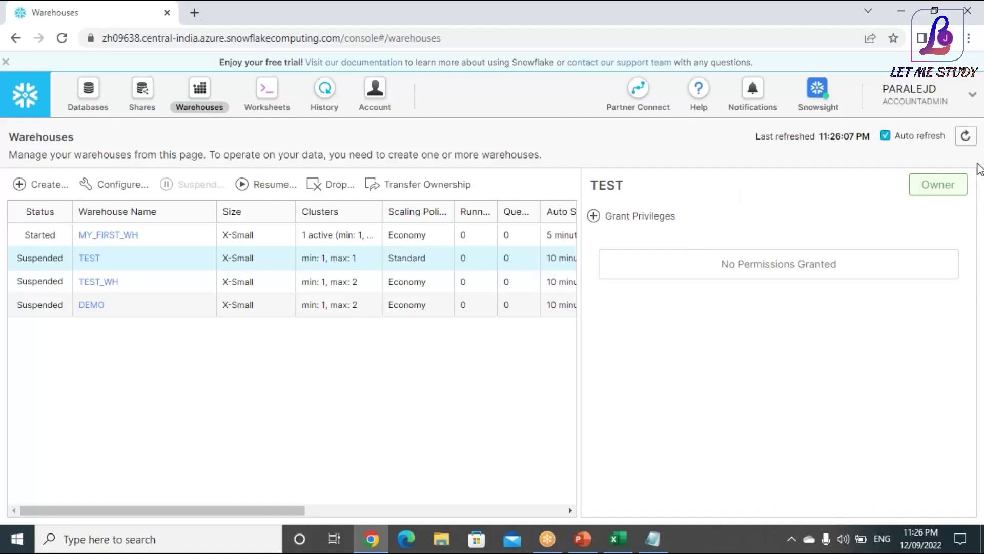
{"action": "left_click", "coordinate": [966, 135]}
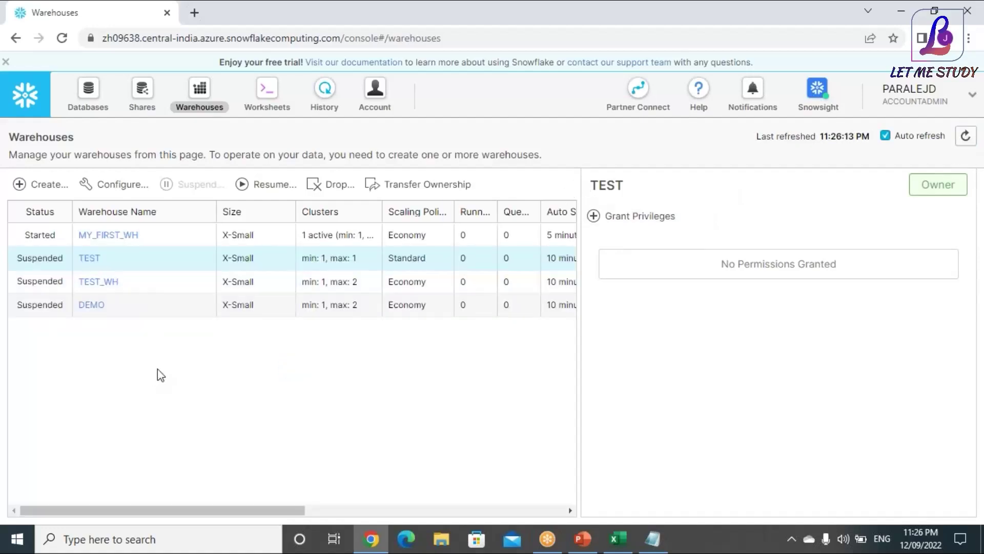
{"action": "left_click", "coordinate": [158, 234]}
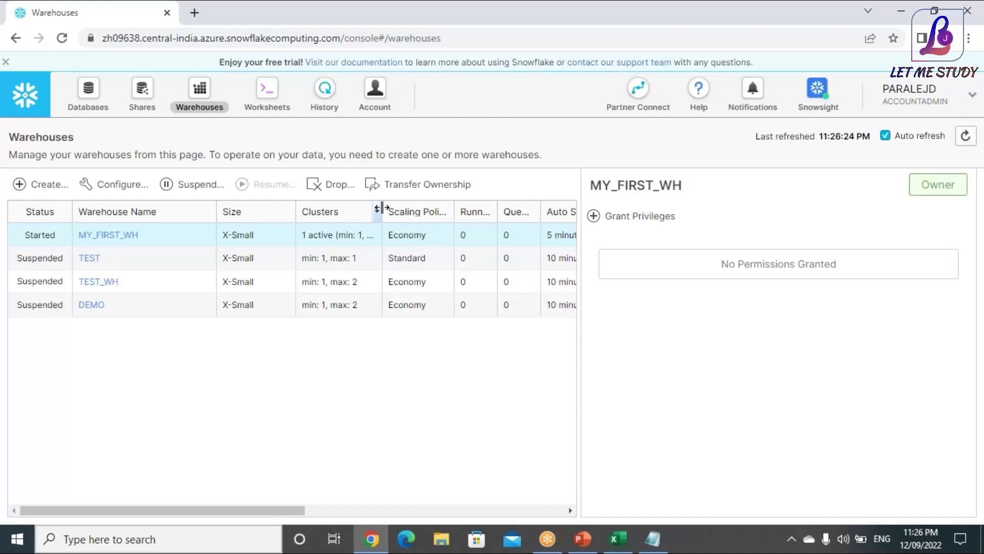
Widen the Clusters column and scroll the table to confirm all four warehouses are owned by ACCOUNTADMIN
{"action": "left_click_drag", "start_coordinate": [382, 207], "coordinate": [451, 210]}
{"action": "left_click_drag", "start_coordinate": [238, 513], "coordinate": [296, 512]}
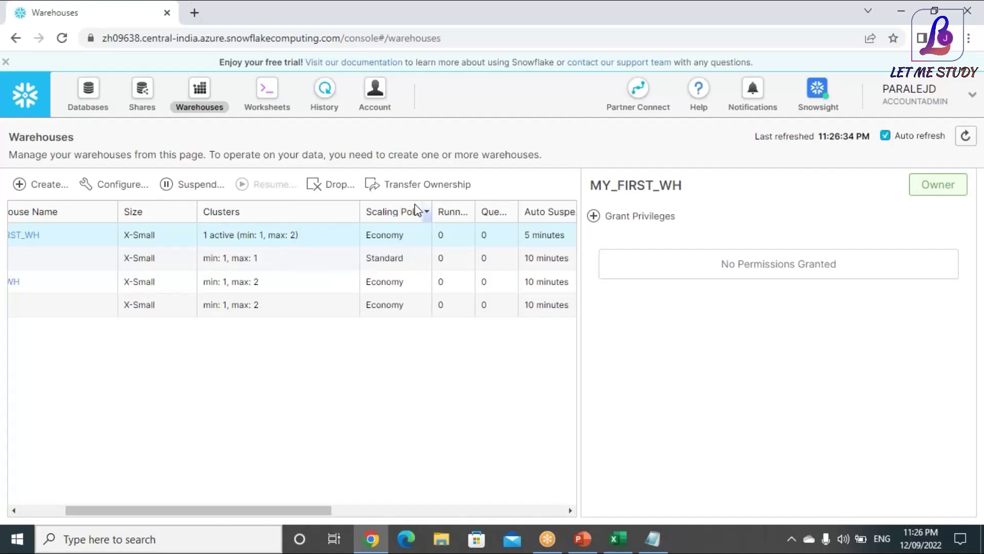
{"action": "left_click_drag", "start_coordinate": [326, 510], "coordinate": [446, 510]}
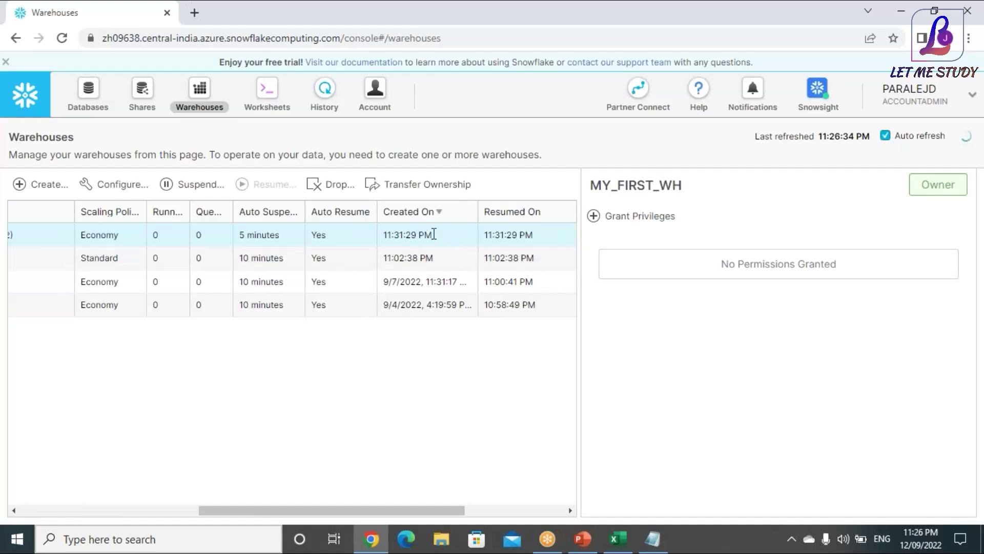
{"action": "left_click_drag", "start_coordinate": [446, 505], "coordinate": [569, 497]}
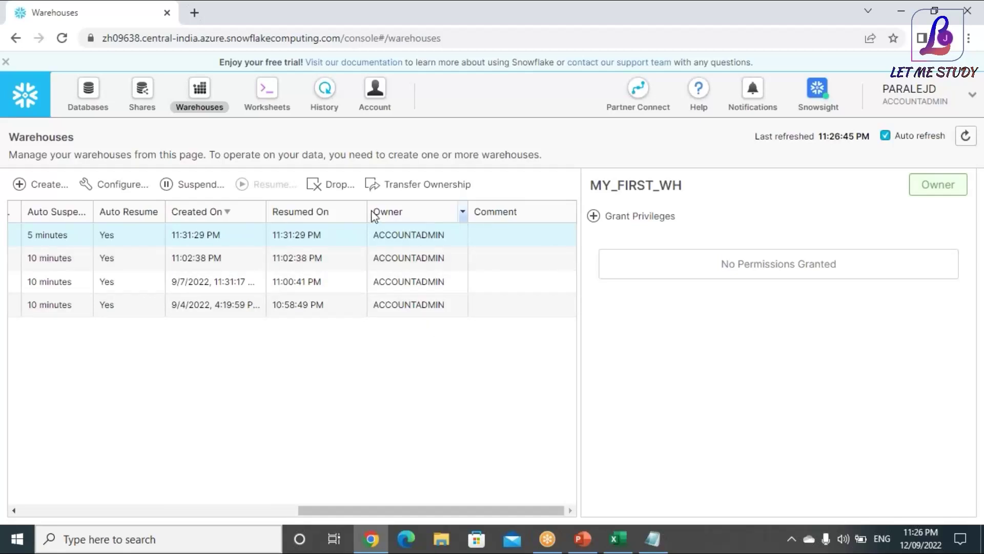
{"action": "left_click", "coordinate": [495, 237]}
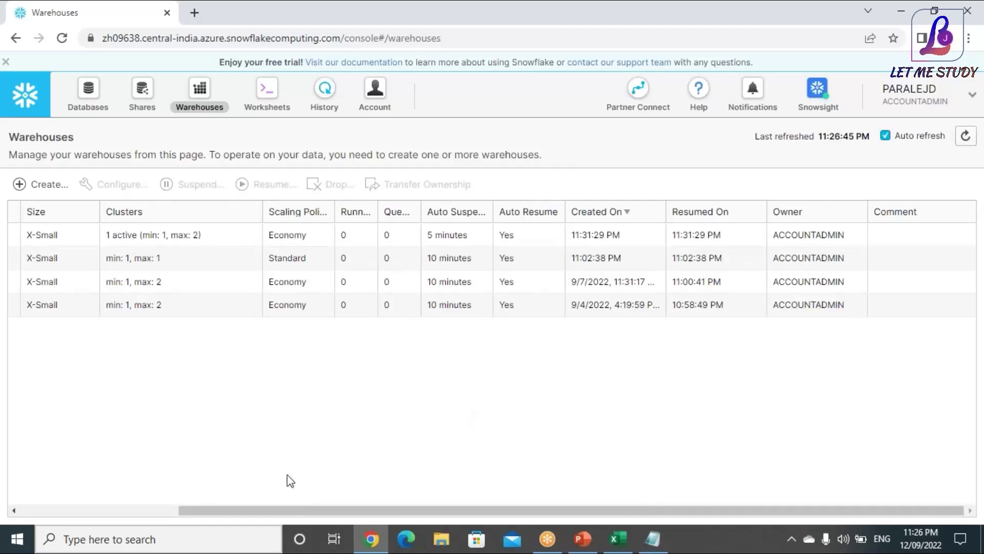
{"action": "left_click", "coordinate": [171, 509]}
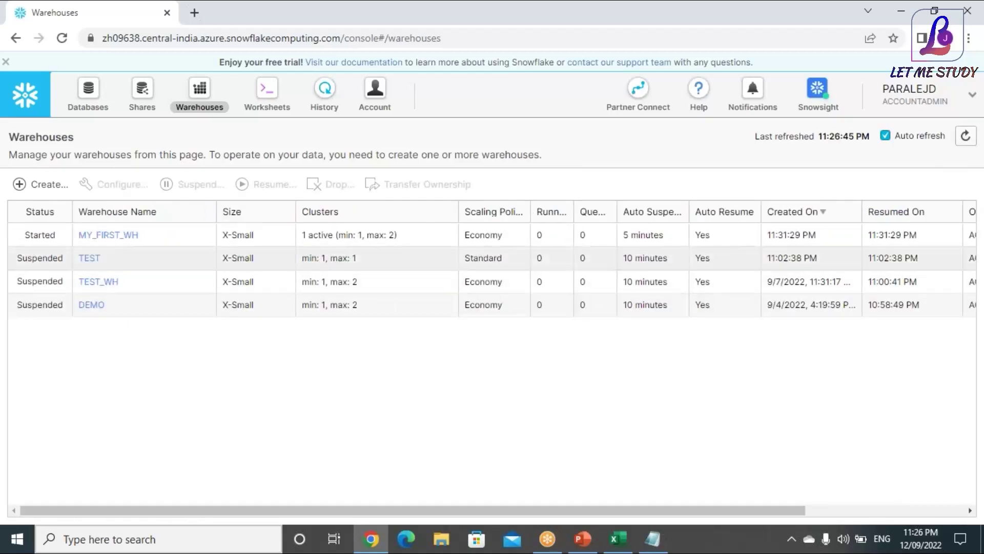
Select MY_FIRST_WH and try the Small size in its settings, then discard the change
{"action": "left_click", "coordinate": [167, 243]}
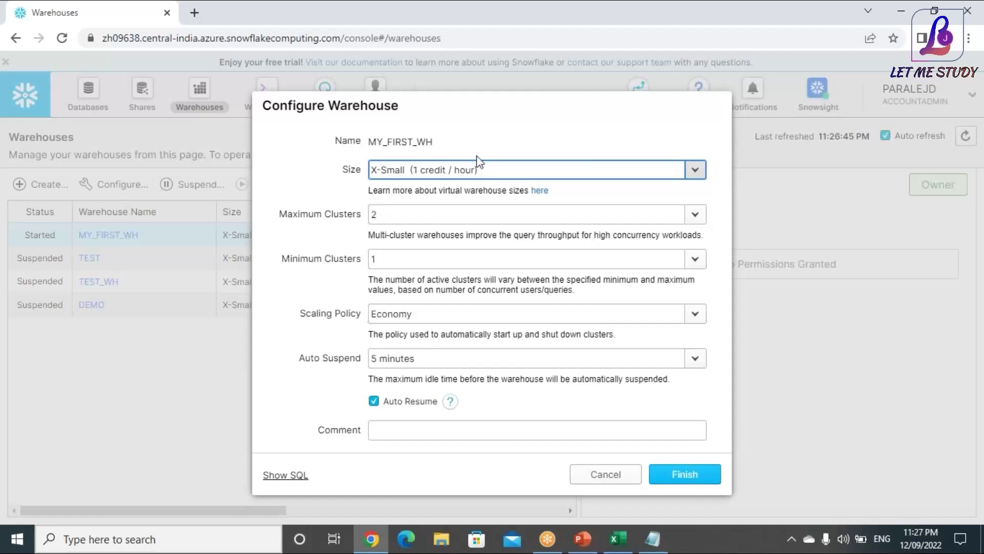
{"action": "left_click", "coordinate": [695, 171]}
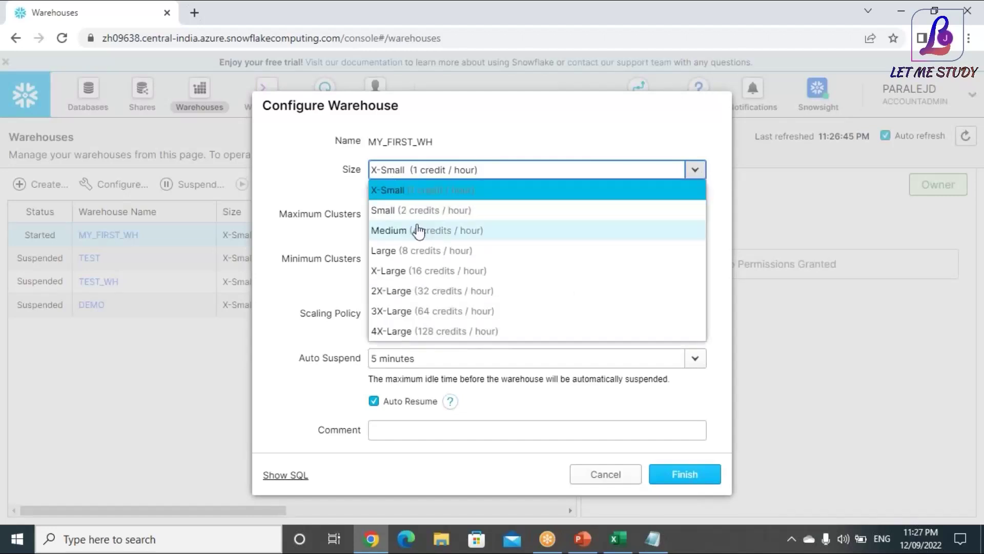
{"action": "left_click", "coordinate": [408, 210]}
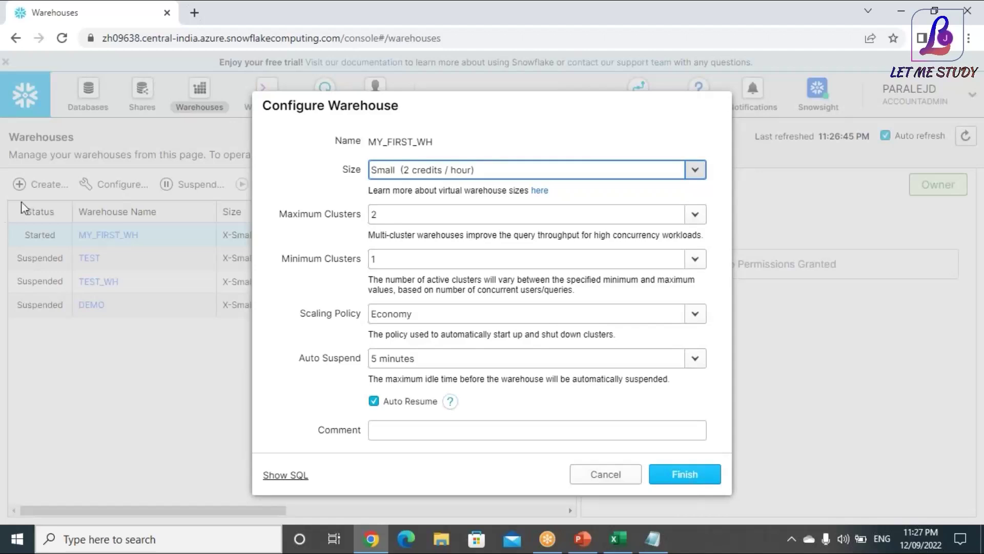
{"action": "left_click", "coordinate": [605, 474]}
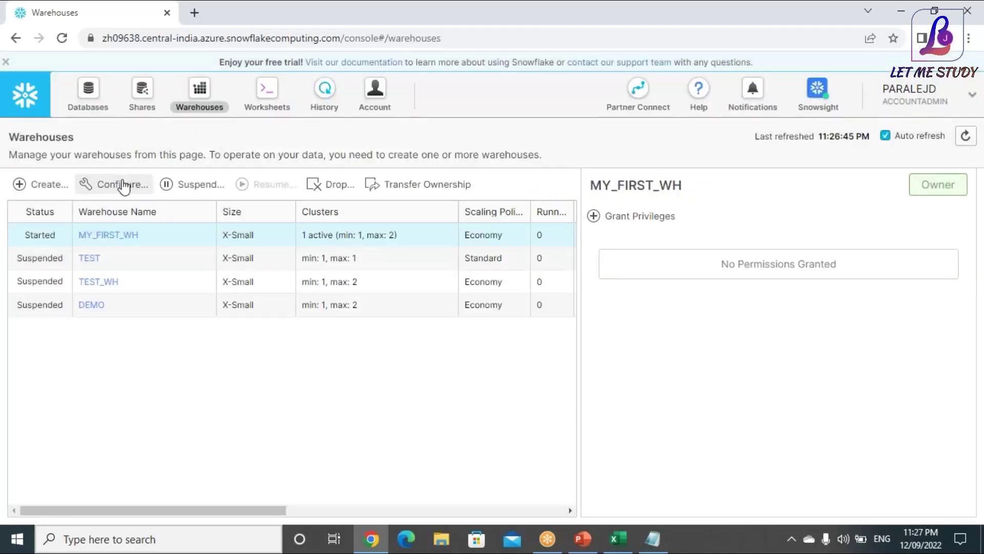
{"action": "key", "text": "Return"}
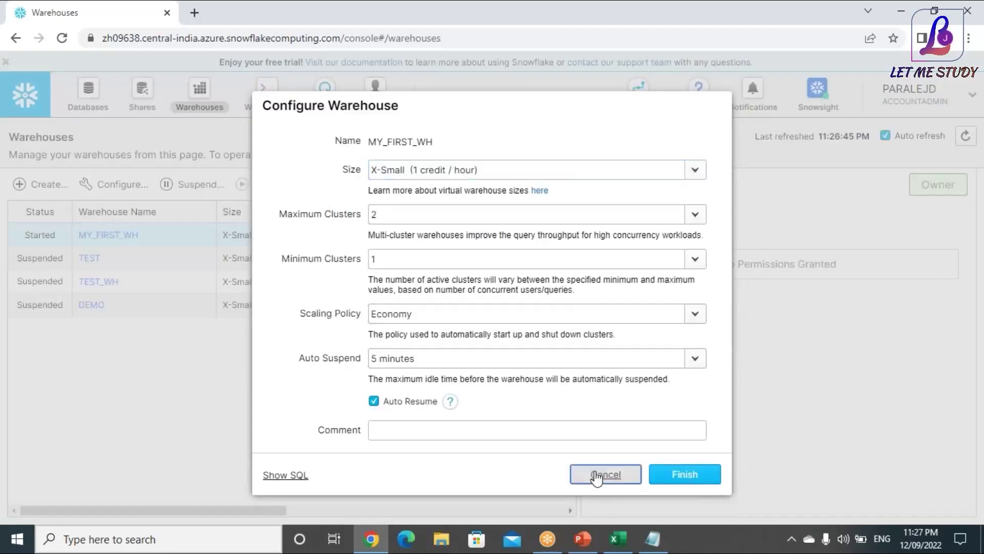
{"action": "left_click", "coordinate": [607, 472]}
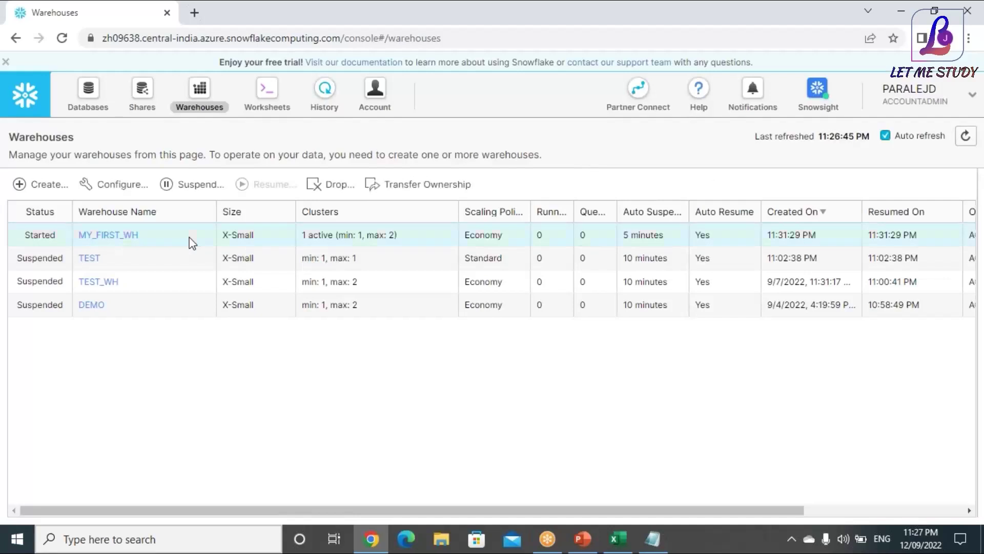
Resize MY_FIRST_WH to Small (2 credits / hour) and apply it
{"action": "left_click", "coordinate": [125, 186]}
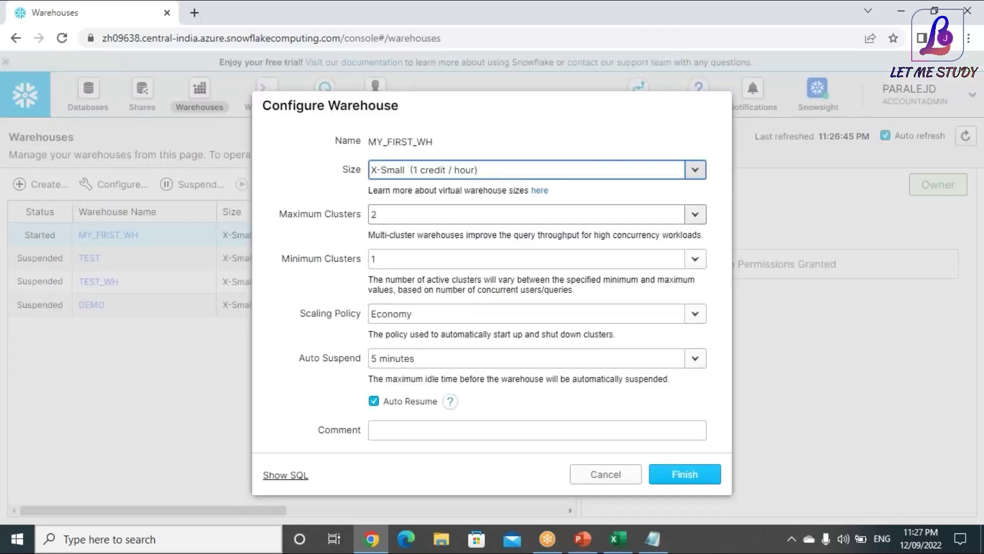
{"action": "left_click", "coordinate": [704, 175]}
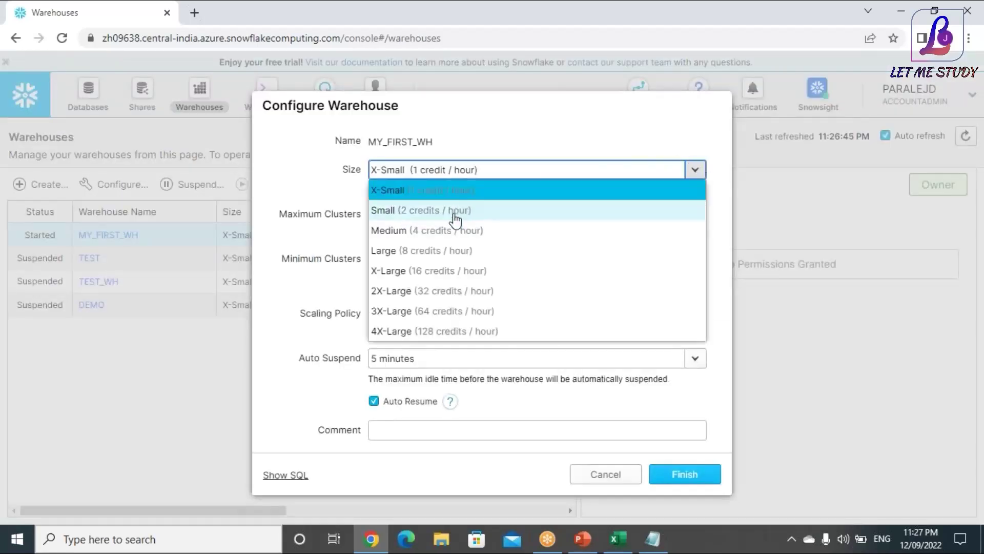
{"action": "left_click", "coordinate": [454, 209]}
{"action": "left_click", "coordinate": [682, 478]}
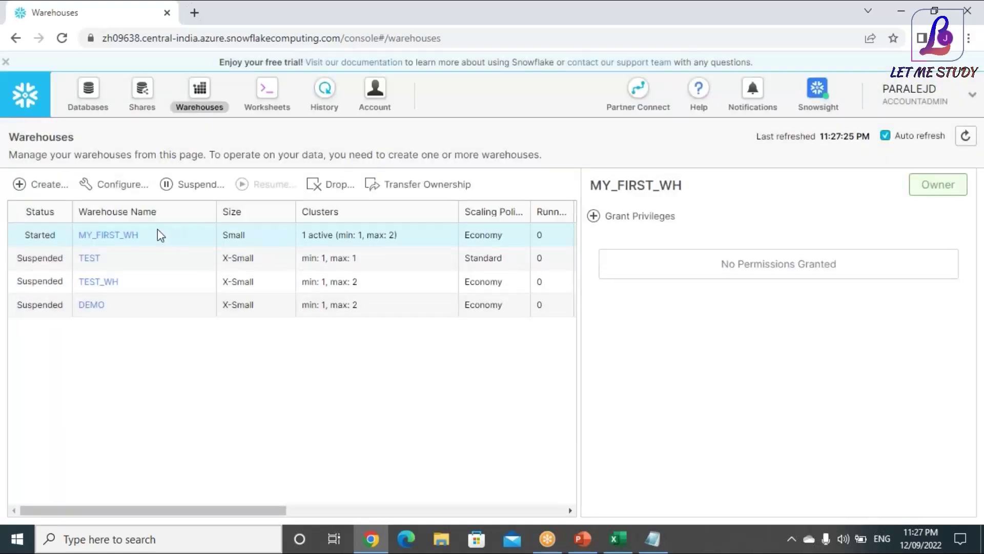
{"action": "left_click", "coordinate": [263, 237]}
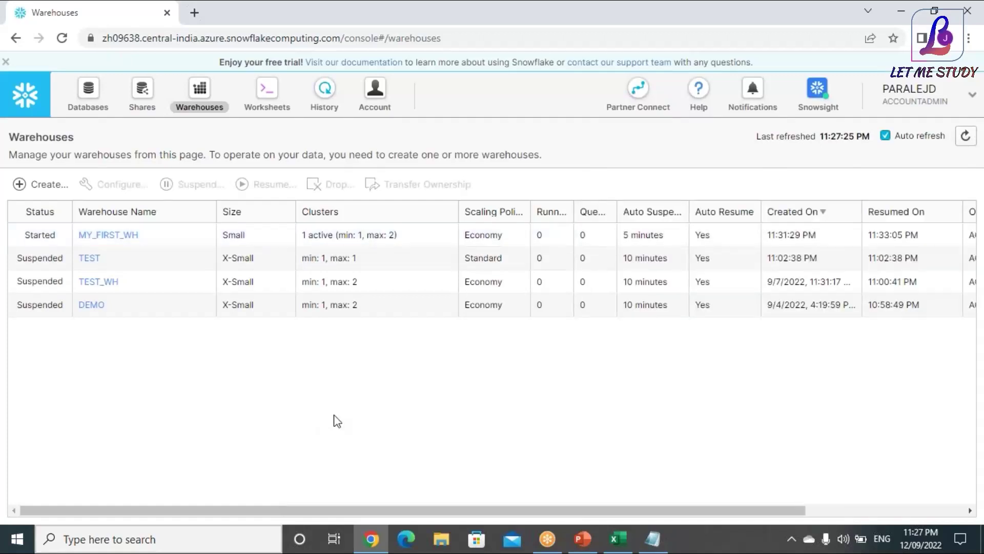
{"action": "left_click", "coordinate": [275, 235]}
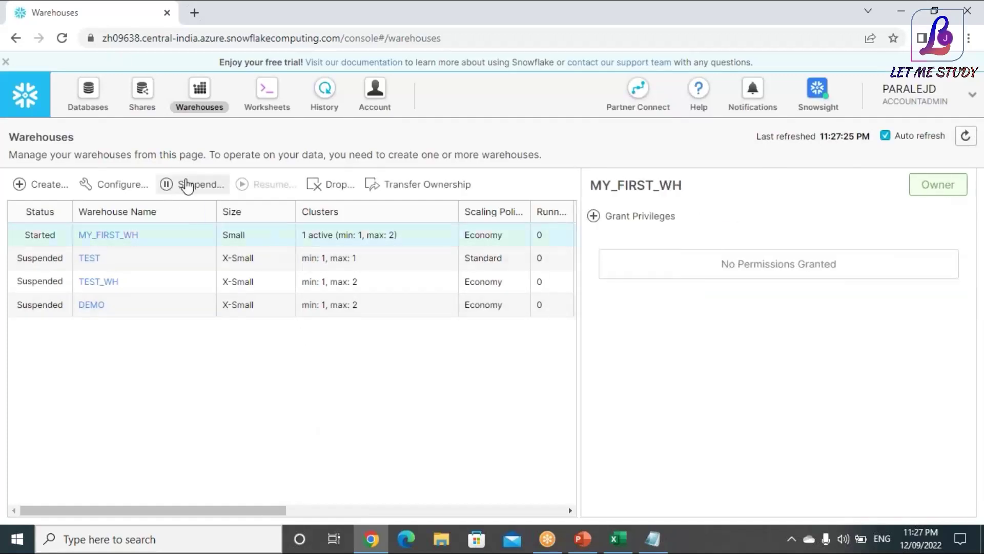
Suspend MY_FIRST_WH, then resume it with Size Small
{"action": "left_click", "coordinate": [190, 186]}
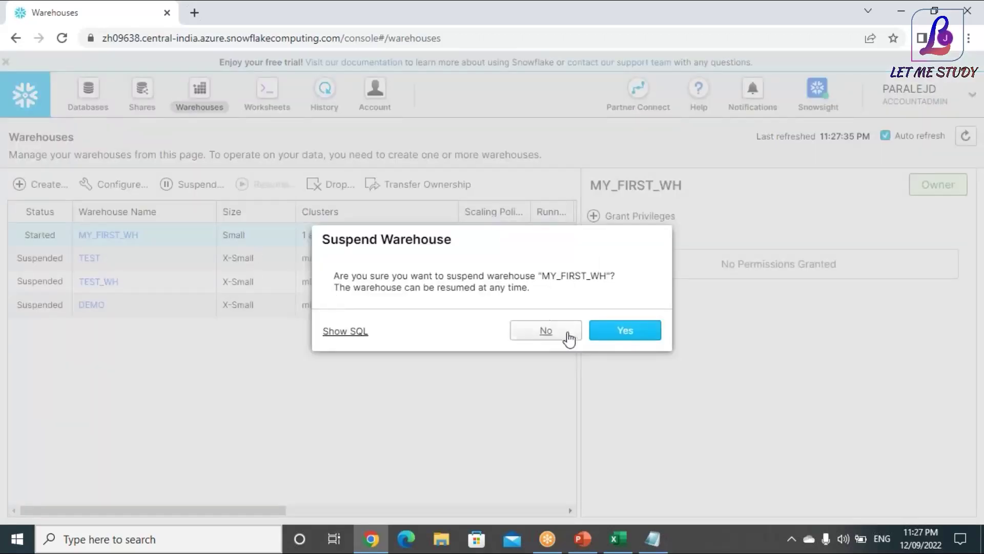
{"action": "left_click", "coordinate": [614, 333]}
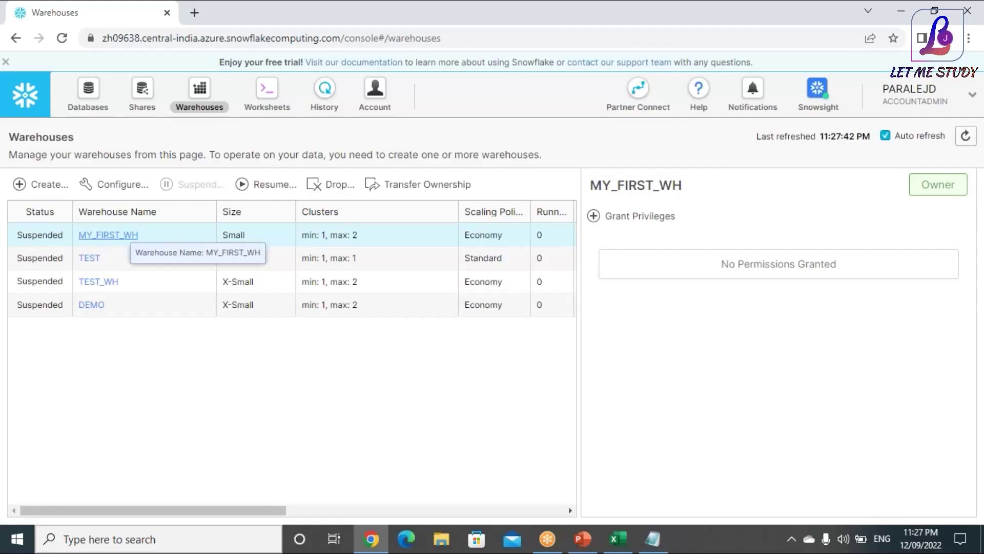
{"action": "left_click", "coordinate": [254, 245]}
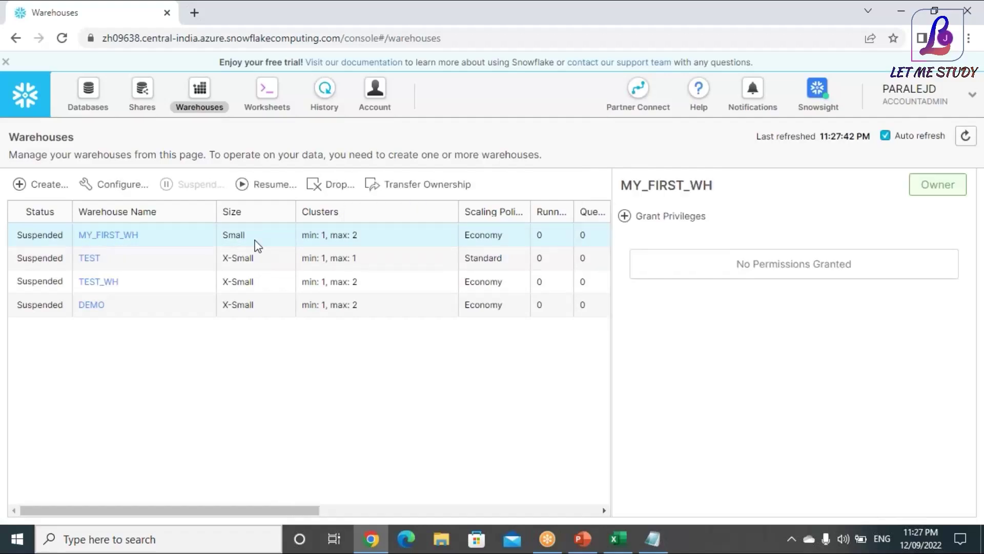
{"action": "left_click", "coordinate": [271, 186]}
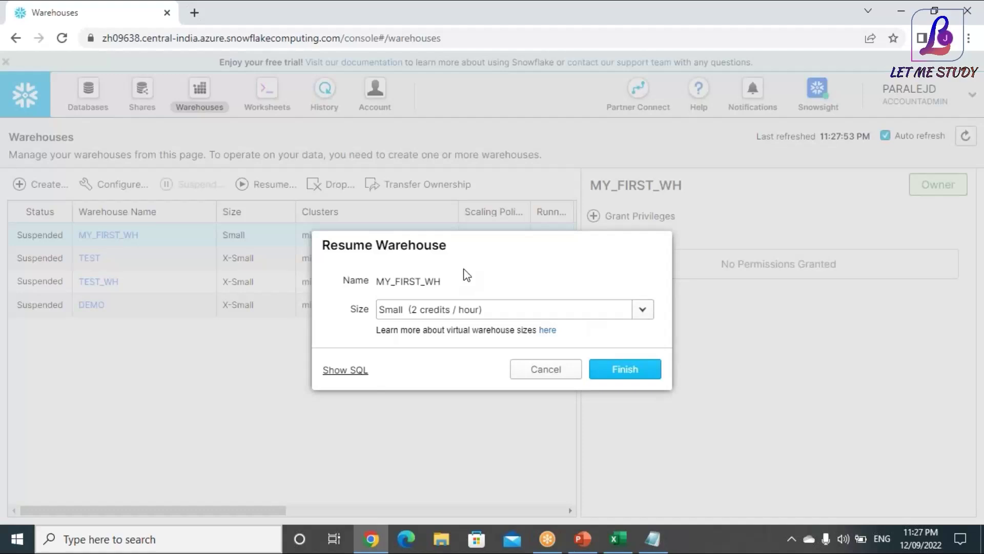
{"action": "left_click", "coordinate": [623, 371]}
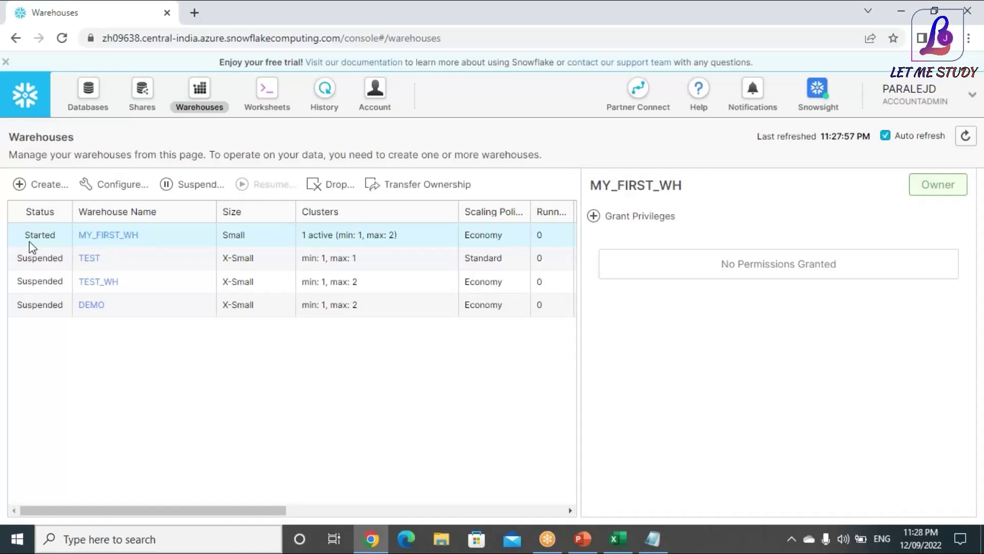
{"action": "left_click", "coordinate": [394, 228]}
{"action": "left_click", "coordinate": [409, 235]}
Drop the old MY_FIRST_WH and begin recreating it at X-Small size
{"action": "left_click", "coordinate": [348, 189]}
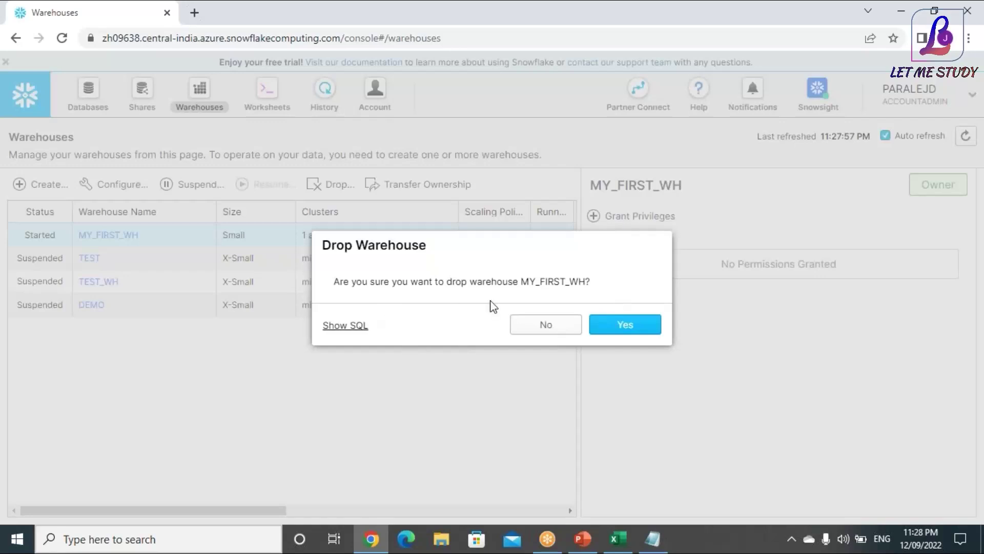
{"action": "left_click", "coordinate": [608, 334]}
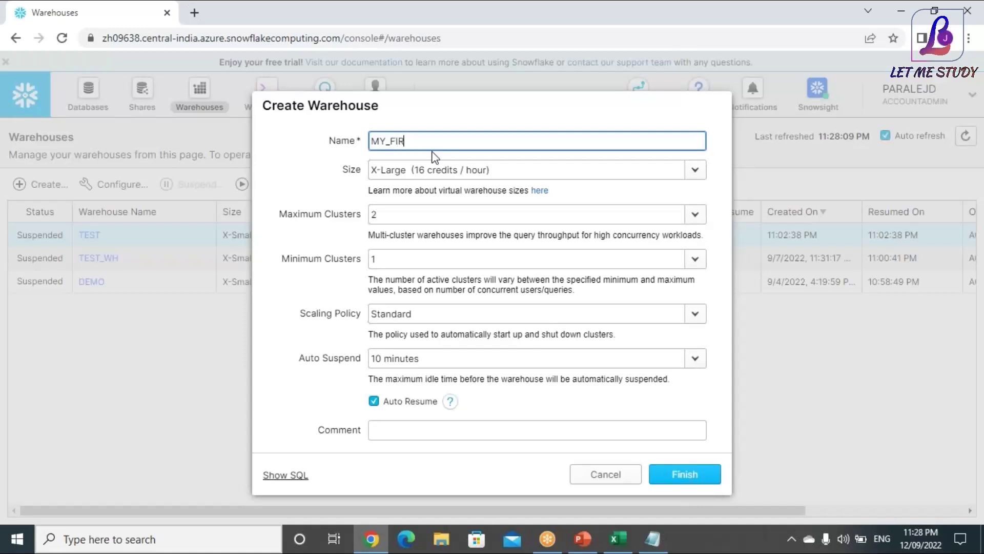
{"action": "type", "text": "WH"}
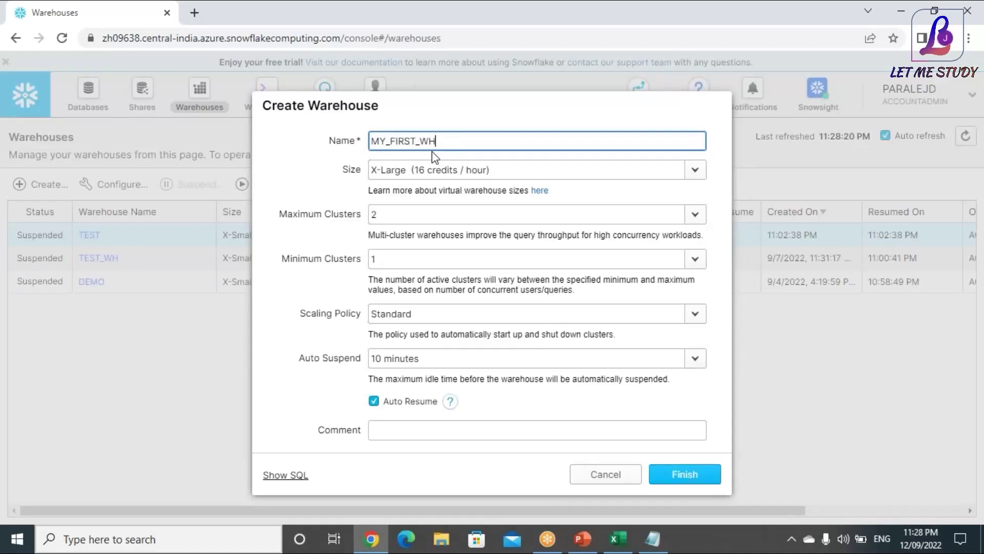
{"action": "left_click", "coordinate": [644, 170]}
{"action": "left_click", "coordinate": [644, 169]}
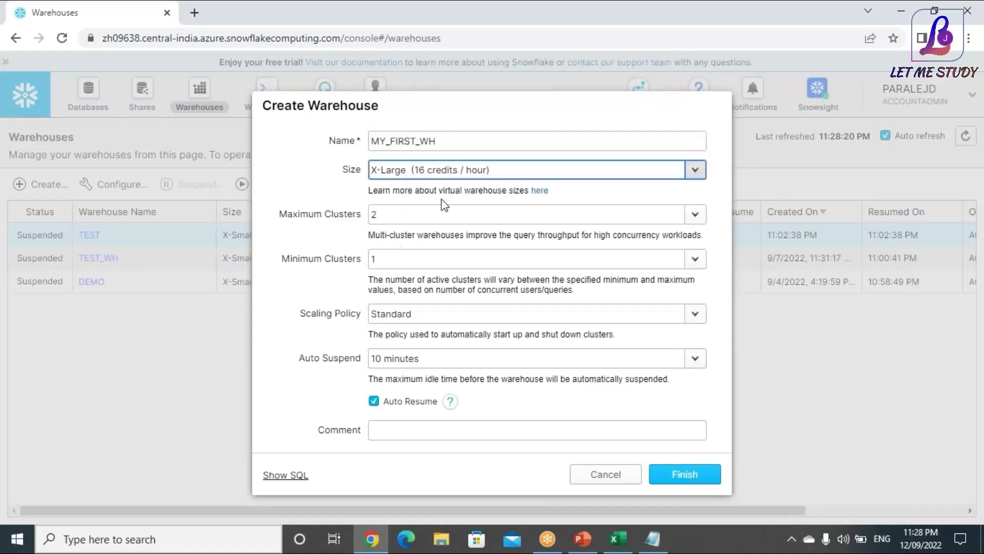
{"action": "left_click", "coordinate": [695, 170]}
{"action": "left_click", "coordinate": [406, 191]}
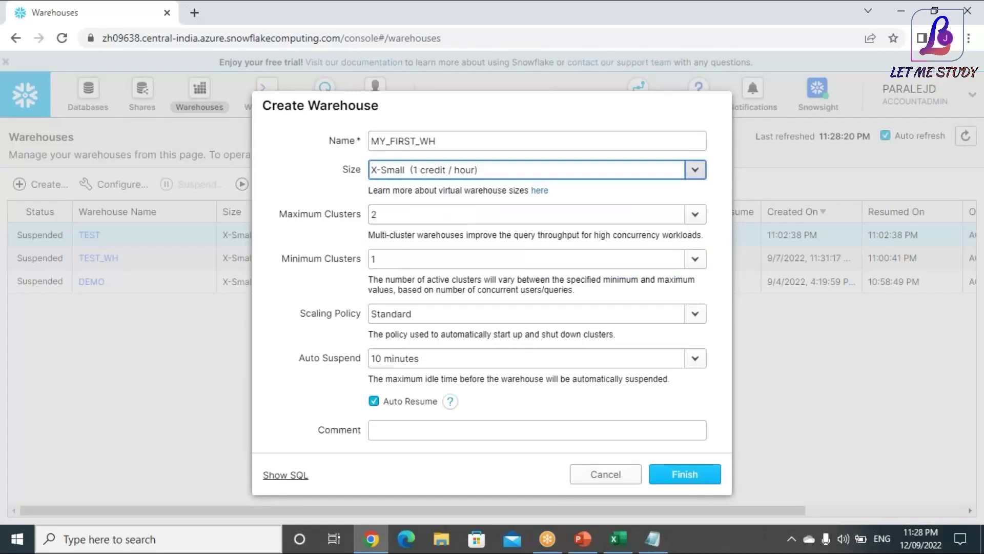
Set Economy scaling and 5-minute auto suspend, then create the warehouse
{"action": "left_click", "coordinate": [445, 312]}
{"action": "left_click", "coordinate": [417, 358]}
{"action": "left_click", "coordinate": [439, 363]}
{"action": "left_click", "coordinate": [439, 363]}
{"action": "left_click", "coordinate": [410, 153]}
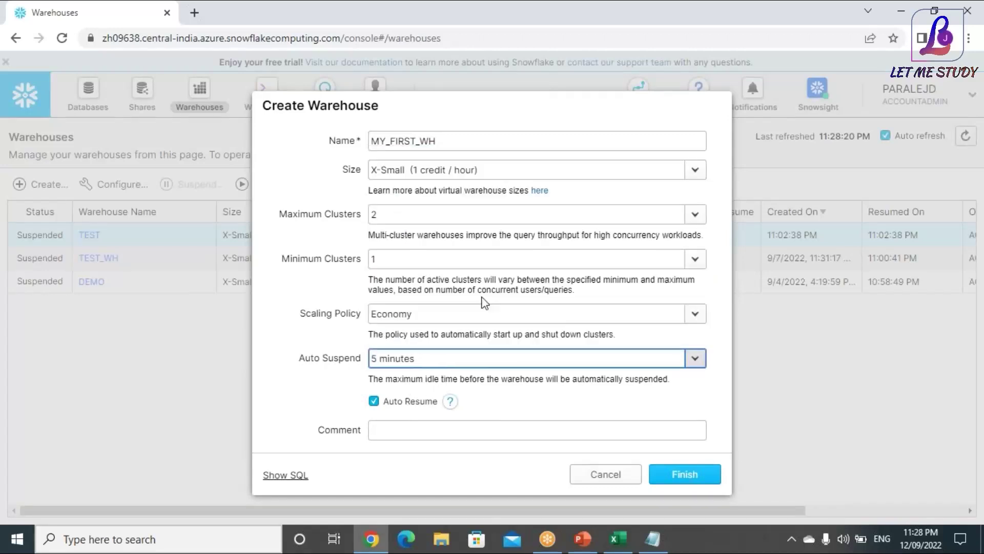
{"action": "left_click", "coordinate": [687, 479]}
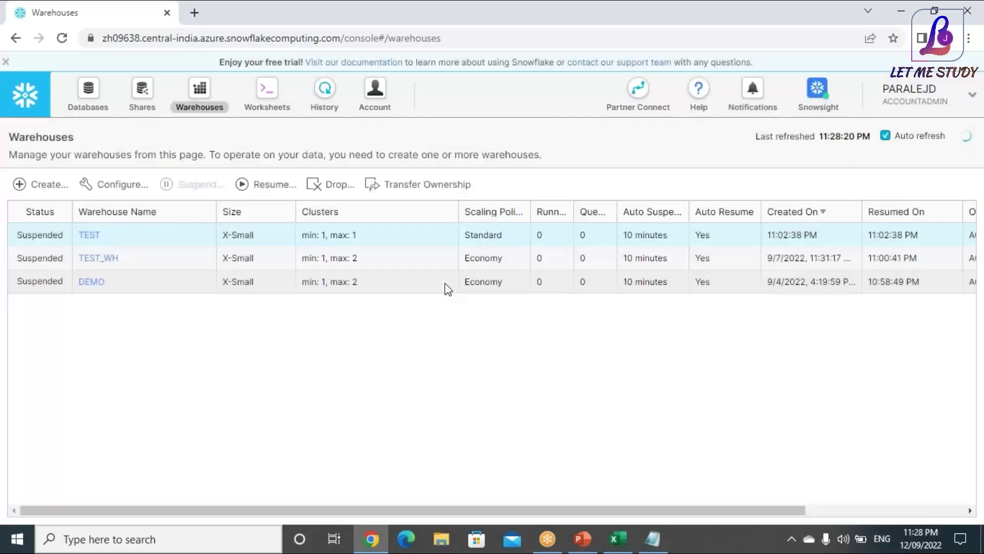
Begin an ownership transfer for MY_FIRST_WH, back out, and scroll through the warehouse table
{"action": "left_click", "coordinate": [183, 235]}
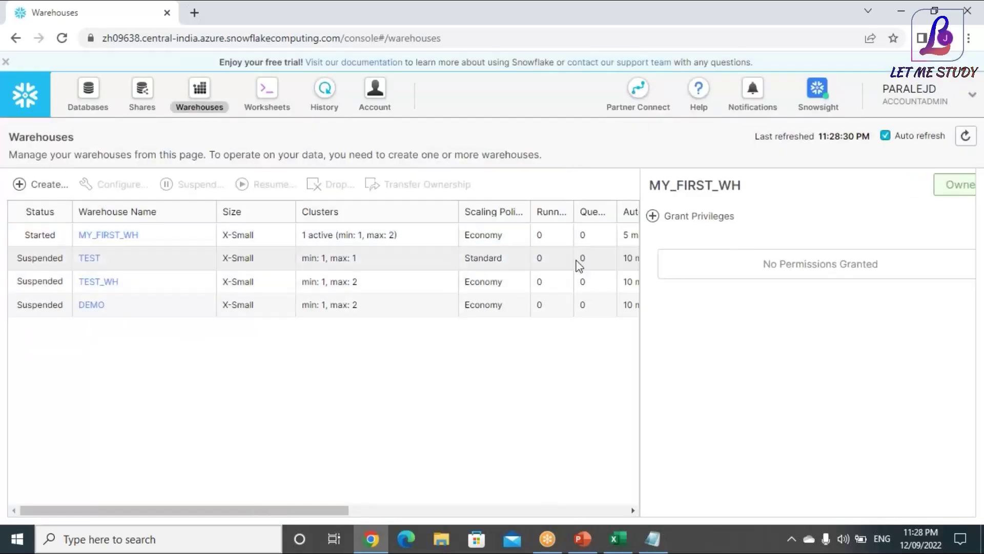
{"action": "left_click", "coordinate": [192, 237]}
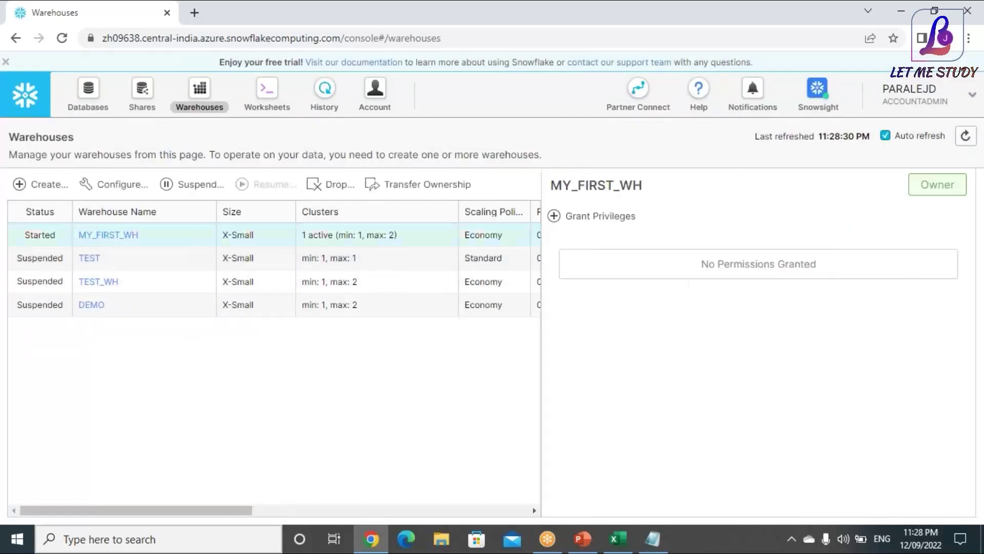
{"action": "left_click", "coordinate": [450, 190]}
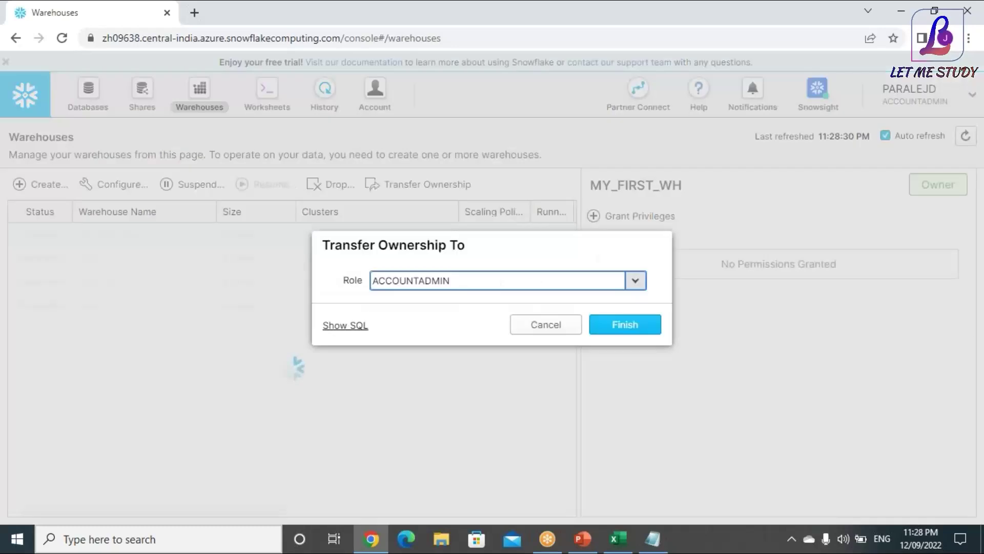
{"action": "left_click", "coordinate": [535, 332]}
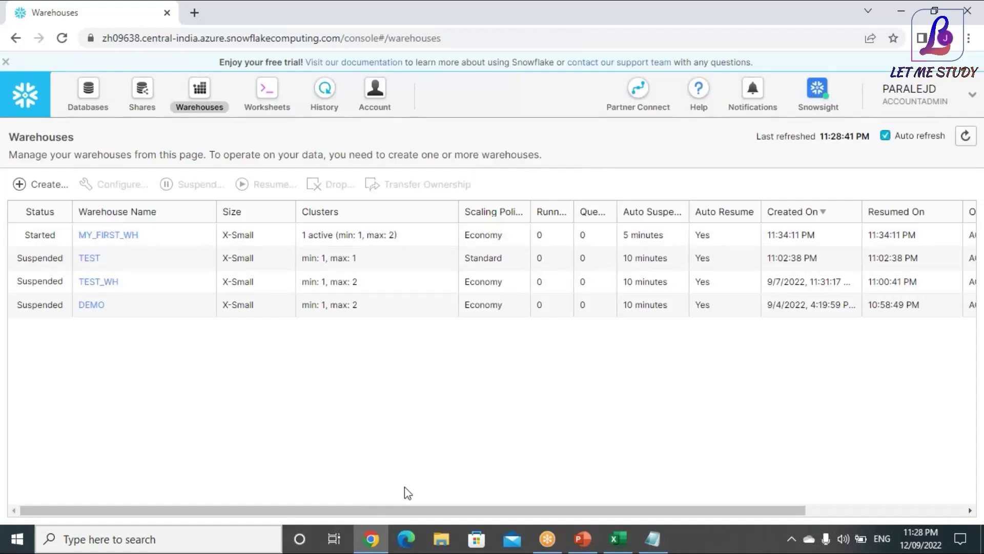
{"action": "left_click_drag", "start_coordinate": [357, 511], "coordinate": [763, 274]}
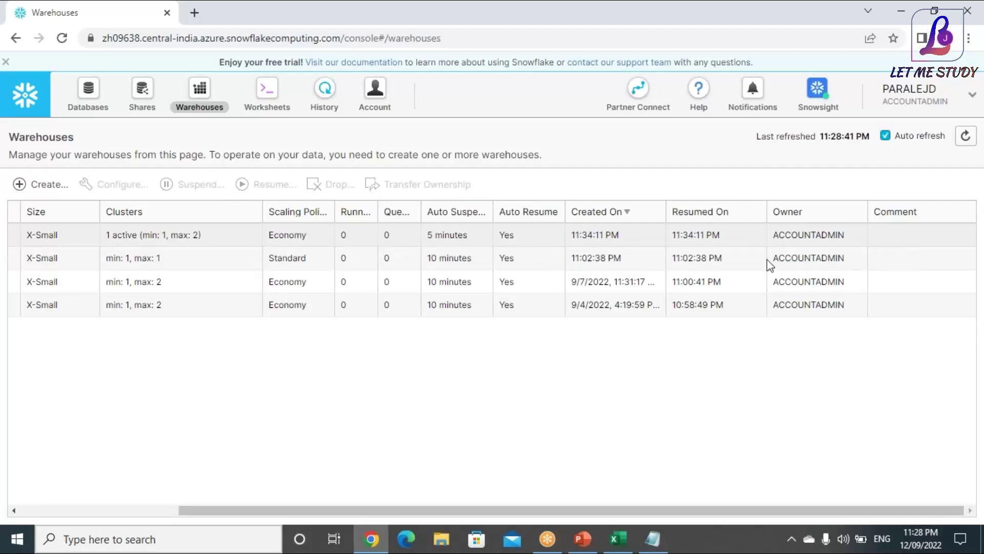
{"action": "left_click_drag", "start_coordinate": [395, 513], "coordinate": [371, 424]}
{"action": "left_click_drag", "start_coordinate": [275, 418], "coordinate": [140, 425]}
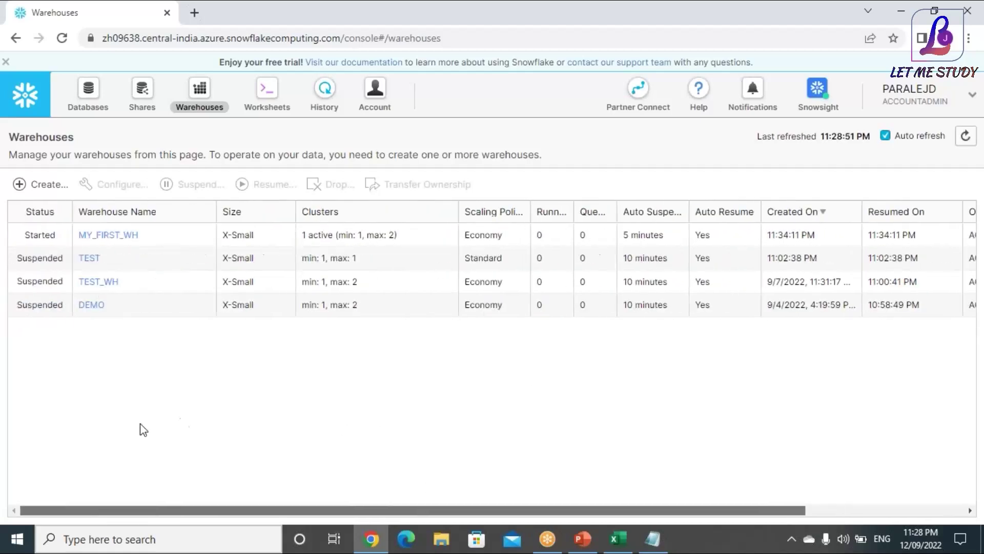
{"action": "left_click_drag", "start_coordinate": [260, 447], "coordinate": [694, 446]}
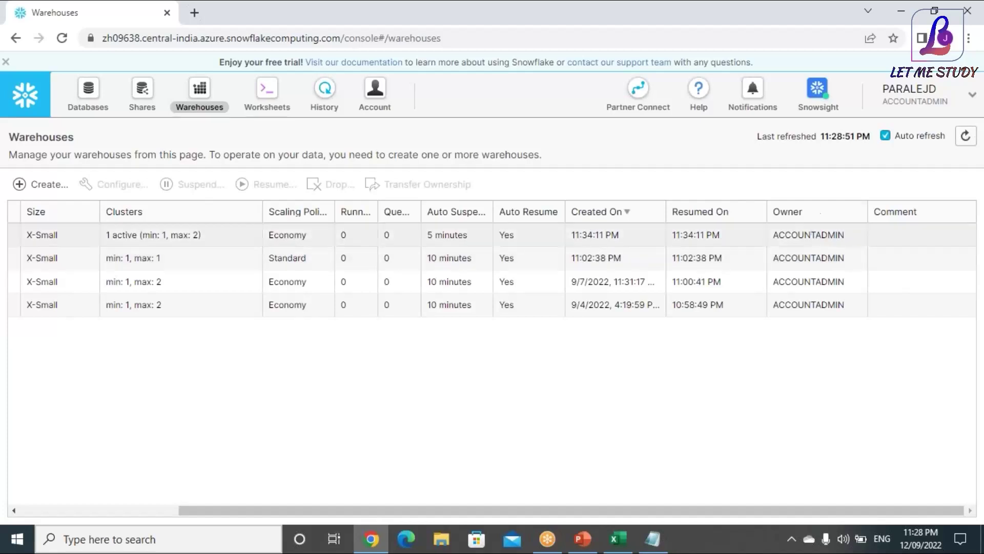
{"action": "left_click", "coordinate": [164, 510]}
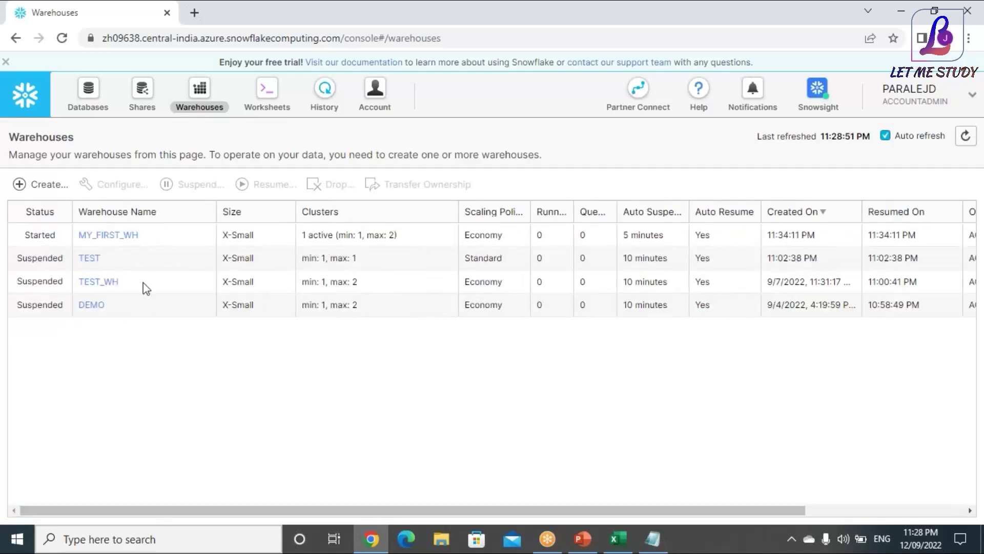
Transfer ownership of MY_FIRST_WH to SYSADMIN and check the Owner column
{"action": "left_click", "coordinate": [156, 239]}
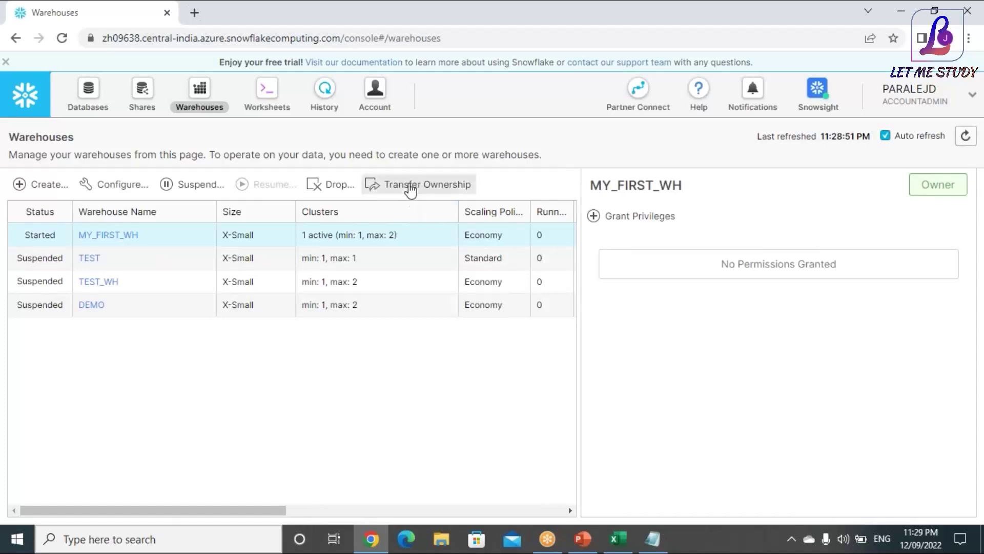
{"action": "left_click", "coordinate": [410, 185]}
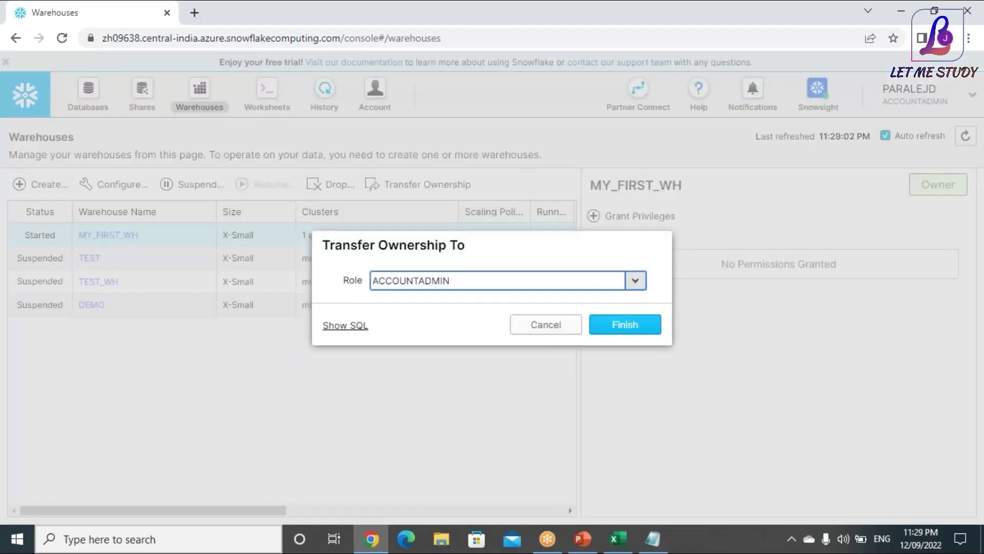
{"action": "left_click", "coordinate": [635, 280]}
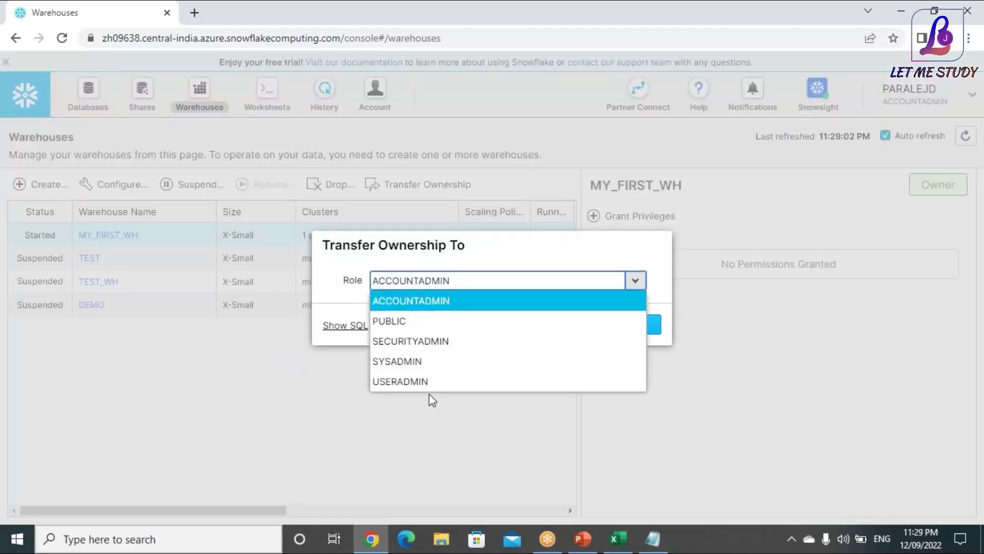
{"action": "left_click", "coordinate": [414, 361]}
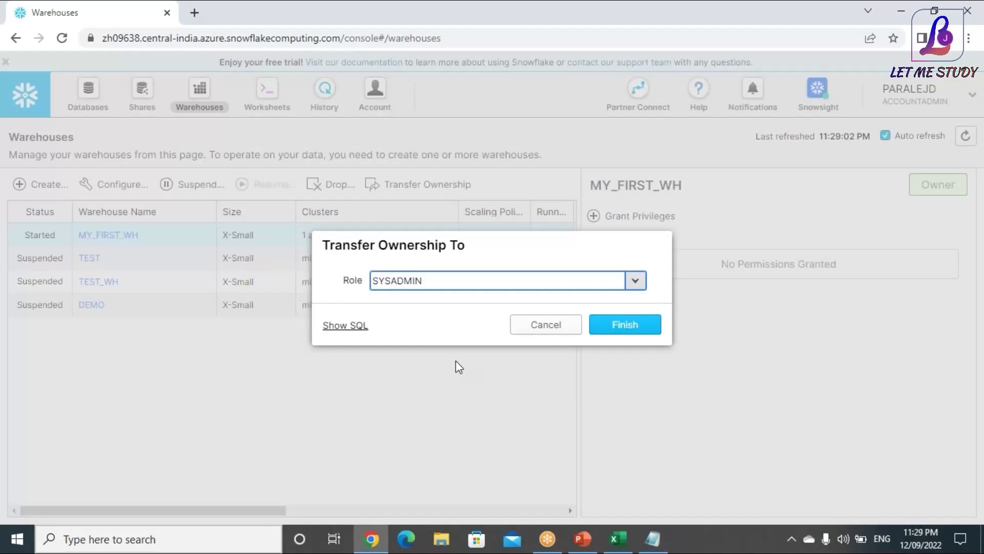
{"action": "left_click", "coordinate": [627, 328]}
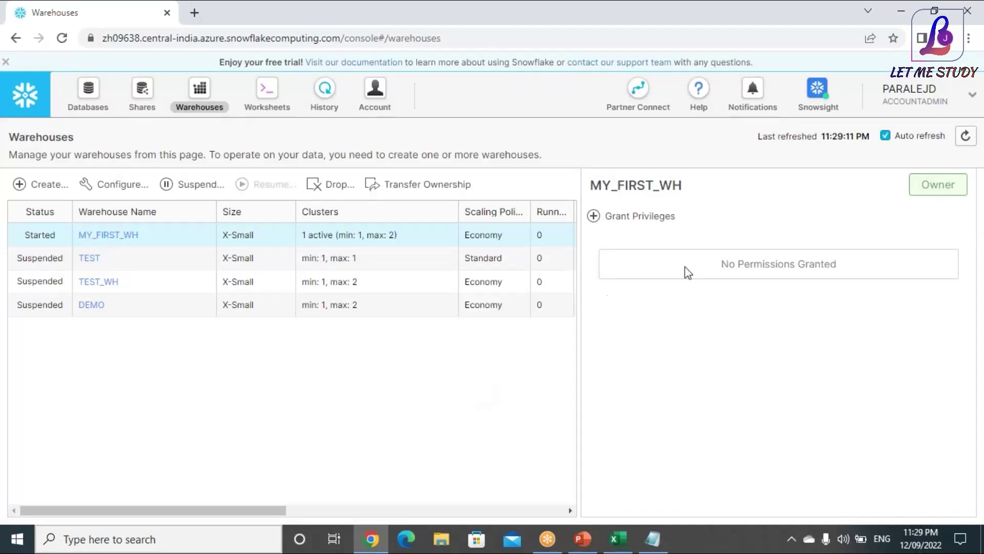
{"action": "left_click", "coordinate": [418, 242]}
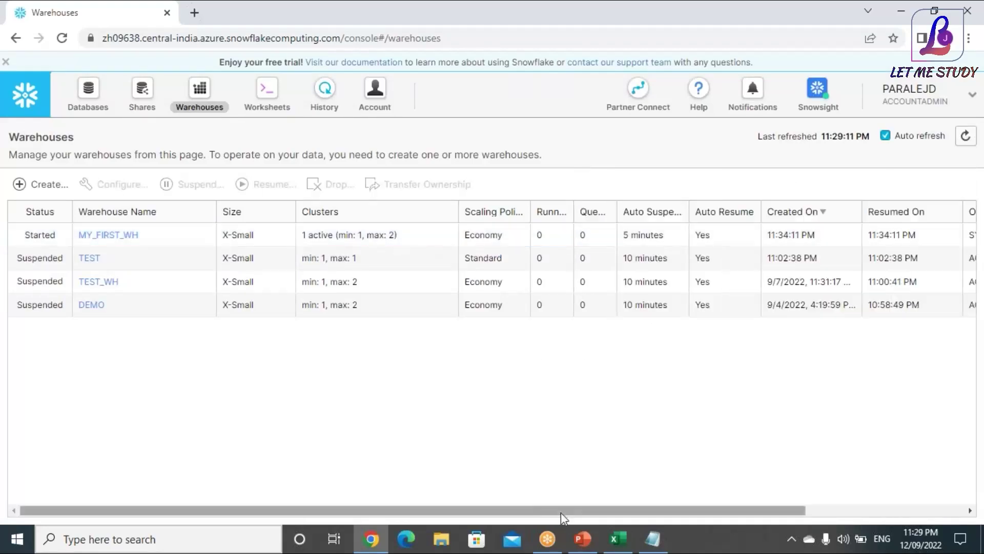
{"action": "left_click_drag", "start_coordinate": [546, 510], "coordinate": [775, 476]}
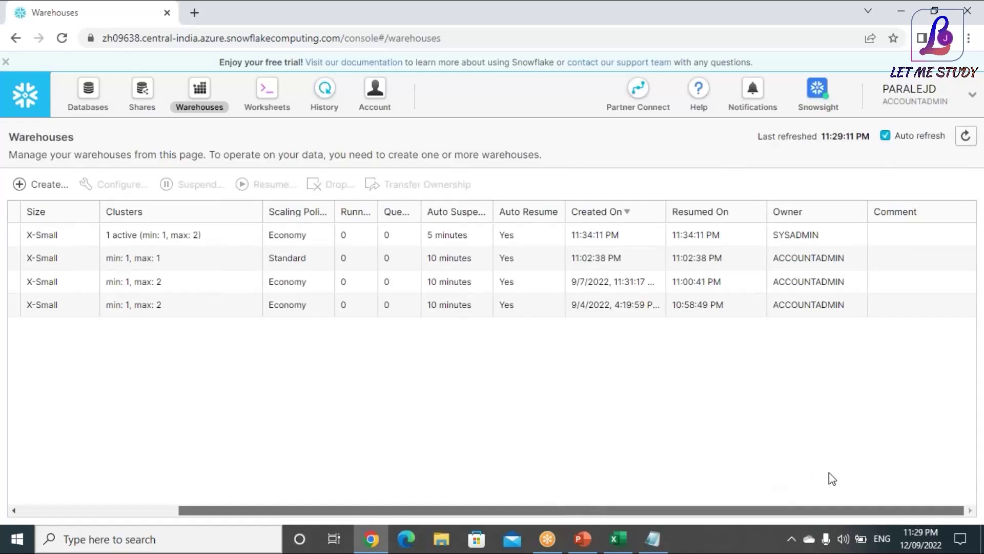
{"action": "left_click", "coordinate": [83, 510]}
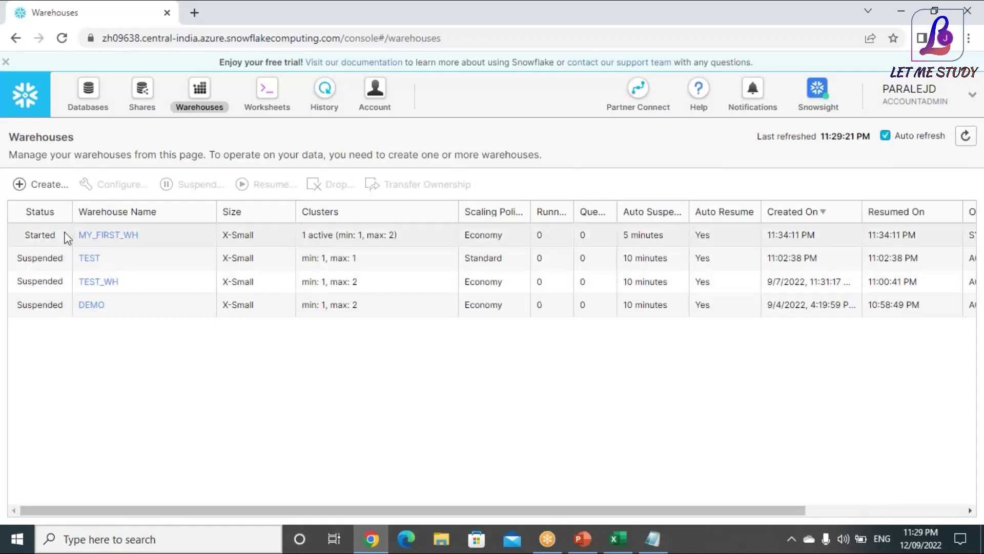
Suspend the MY_FIRST_WH warehouse
{"action": "left_click", "coordinate": [159, 235]}
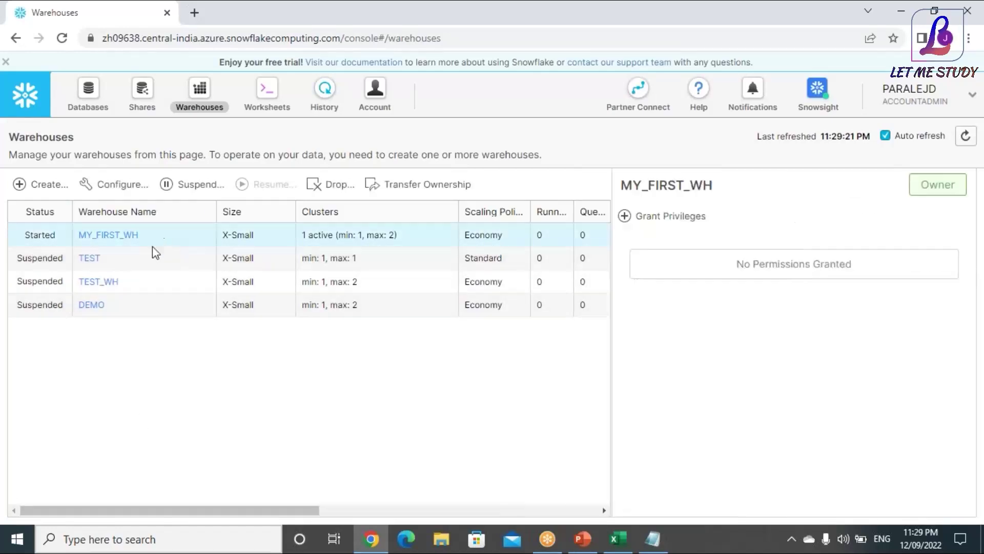
{"action": "left_click", "coordinate": [198, 188]}
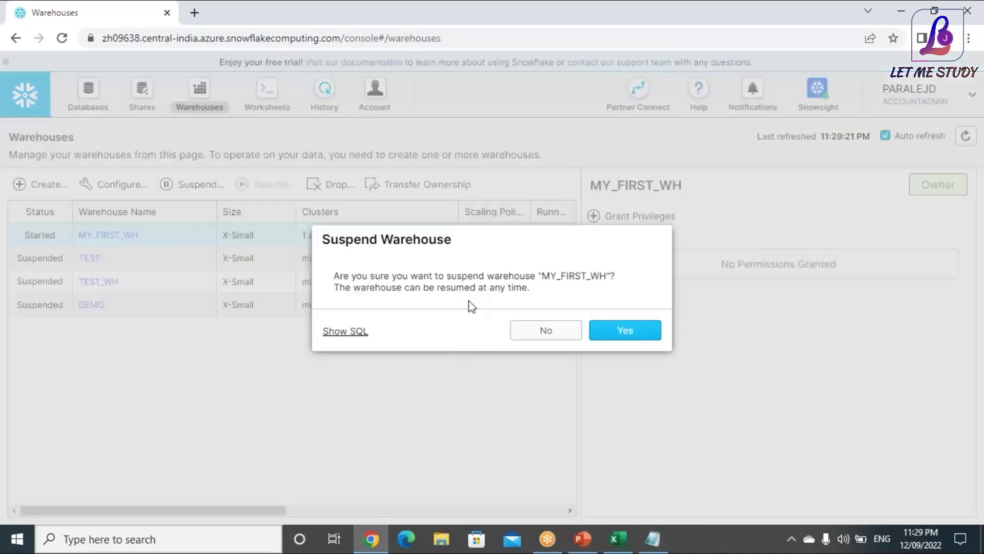
{"action": "left_click", "coordinate": [631, 334]}
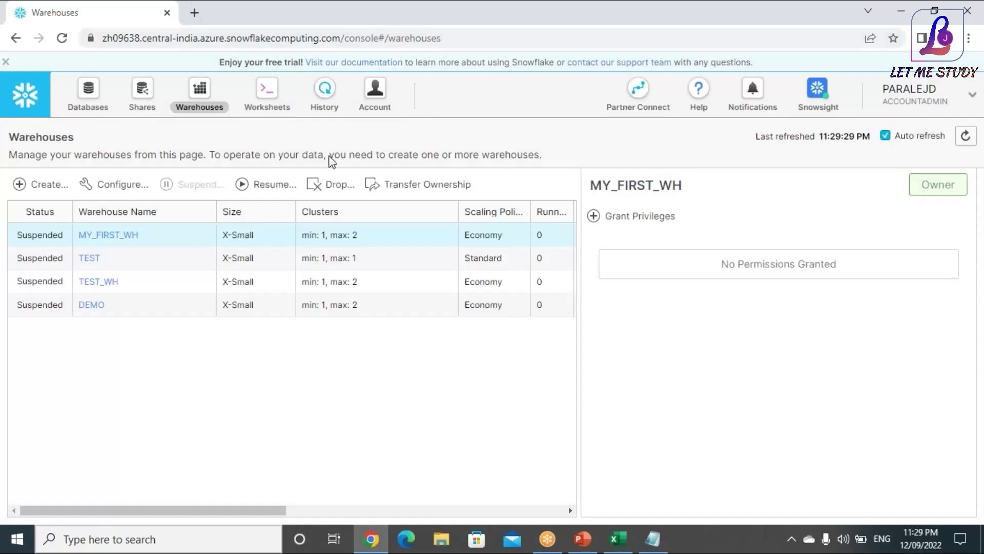
{"action": "left_click", "coordinate": [943, 93]}
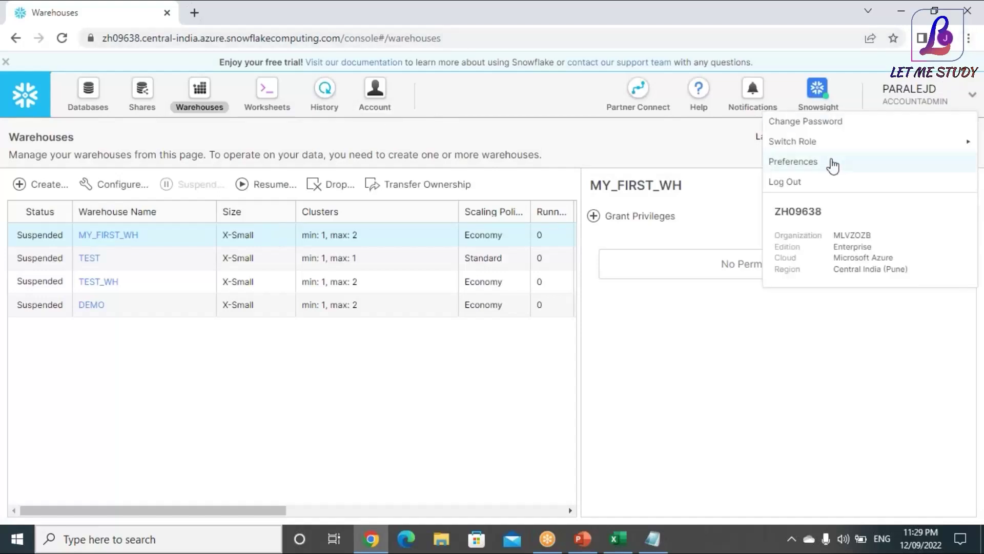
{"action": "mouse_move", "coordinate": [811, 143]}
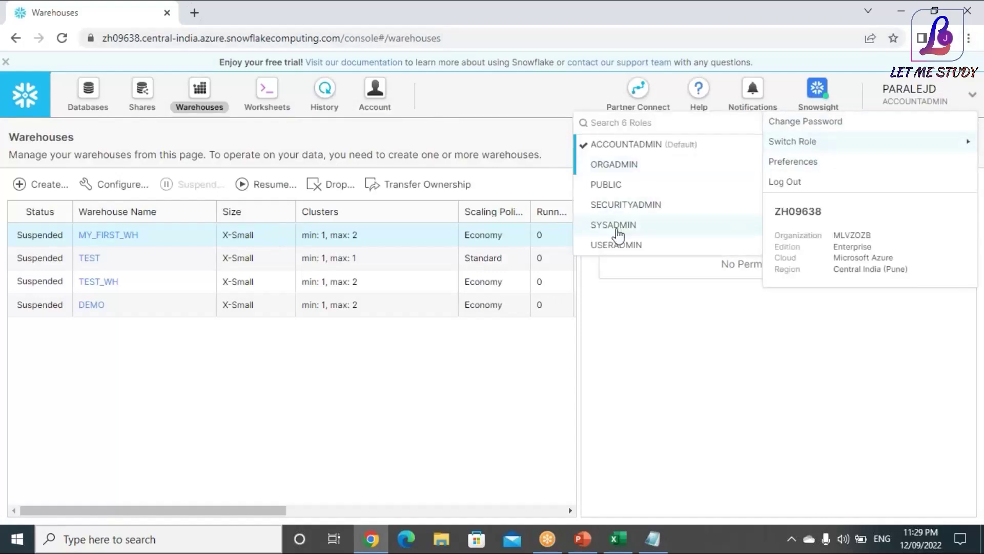
{"action": "left_click", "coordinate": [621, 167]}
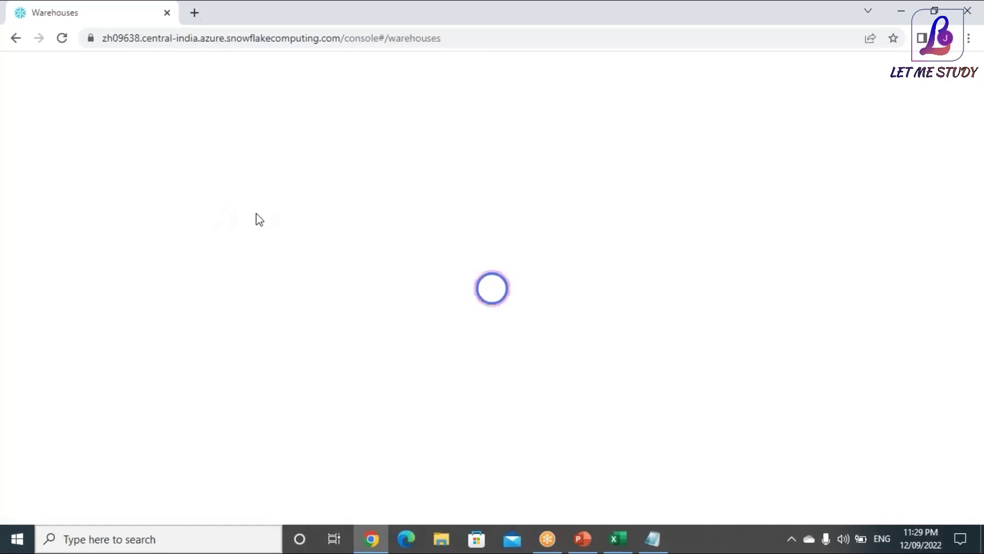
{"action": "left_click", "coordinate": [382, 100]}
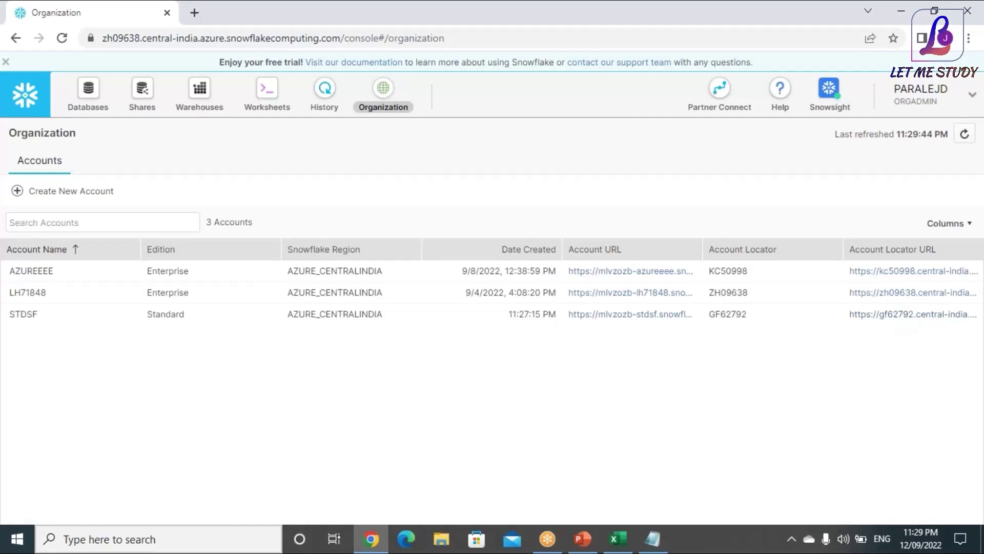
Sign in to the STDSF Standard account with its admin password
{"action": "left_click", "coordinate": [852, 314]}
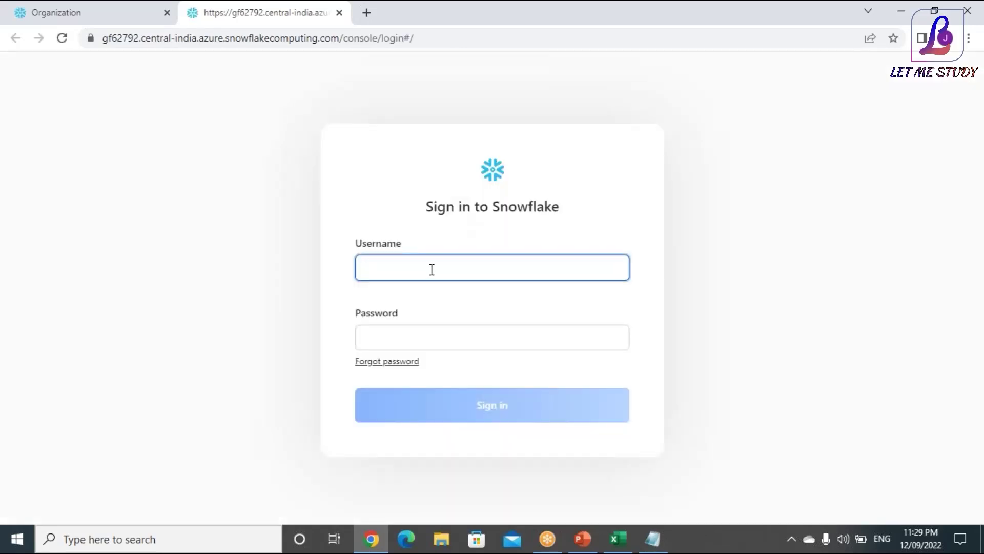
{"action": "key", "text": "Tab"}
{"action": "type", "text": "•"}
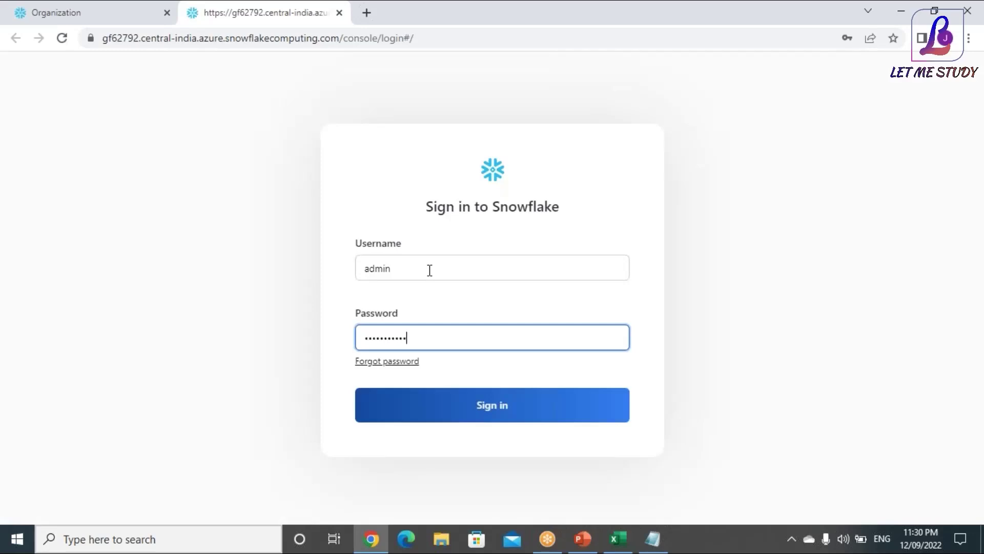
{"action": "left_click", "coordinate": [477, 414]}
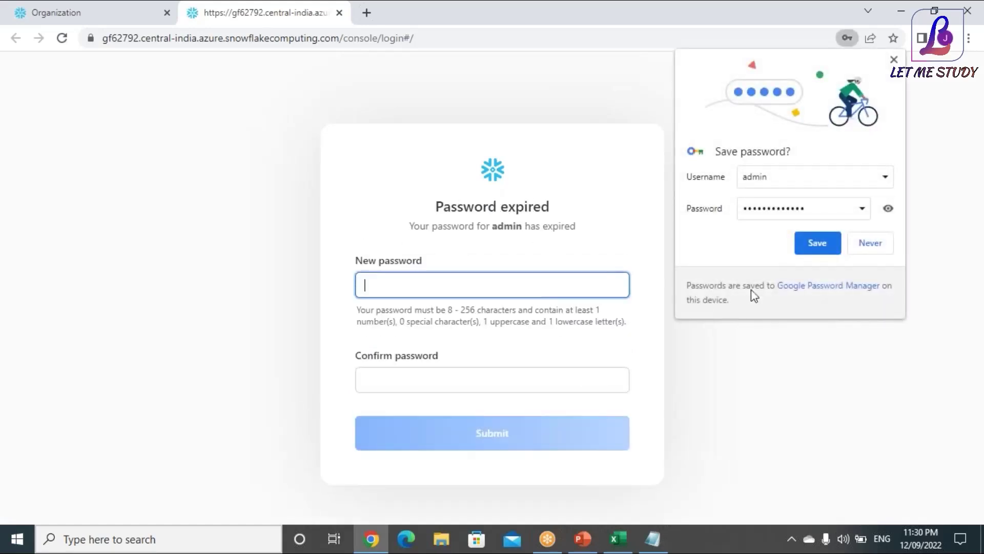
Enter and confirm a new password on the Password expired form
{"action": "left_click", "coordinate": [395, 291]}
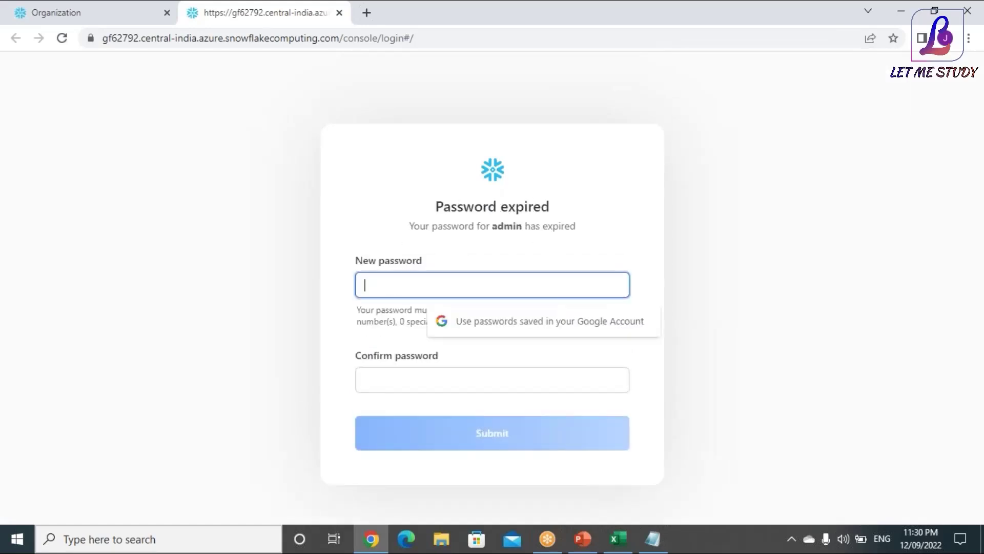
{"action": "type", "text": "a"}
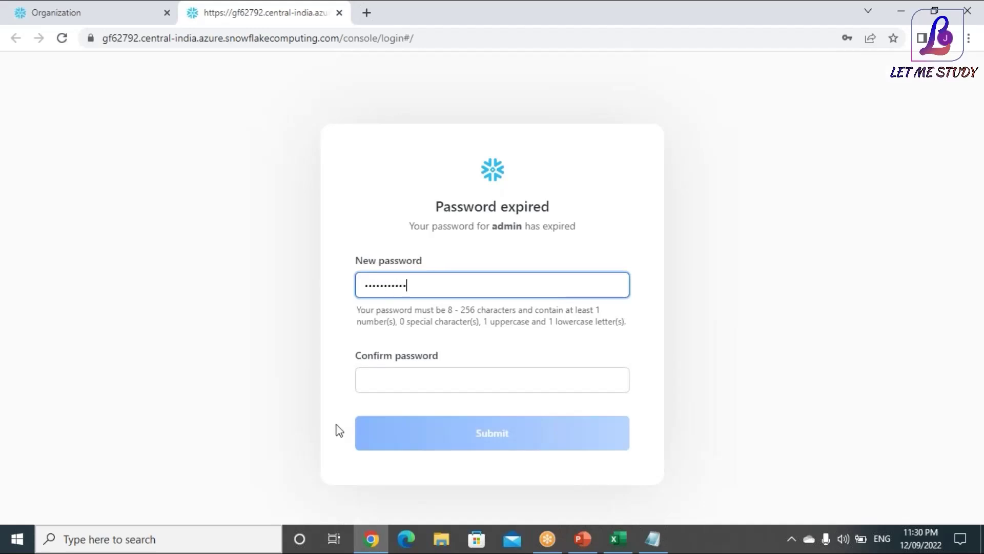
{"action": "left_click", "coordinate": [368, 378]}
{"action": "type", "text": "a"}
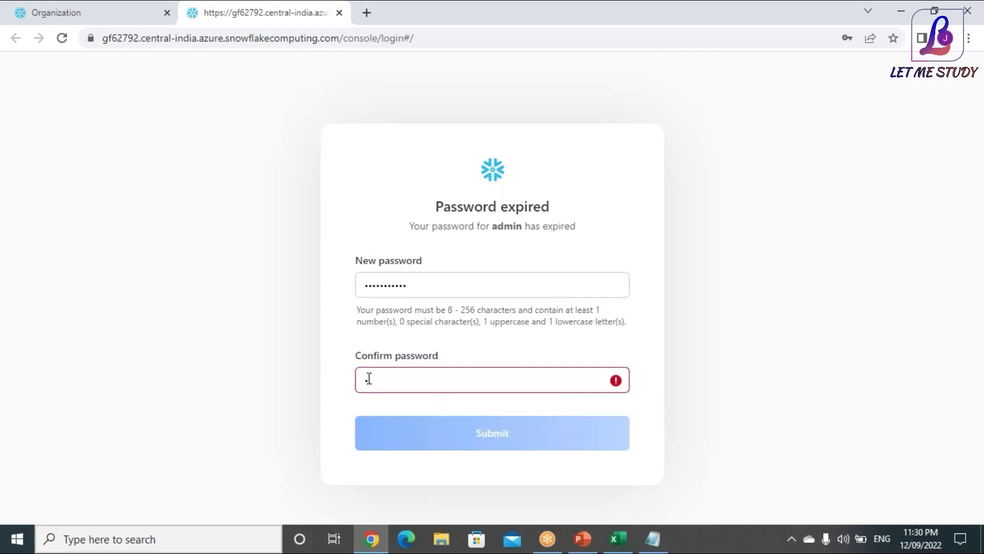
{"action": "type", "text": "aaaaaaaaaa"}
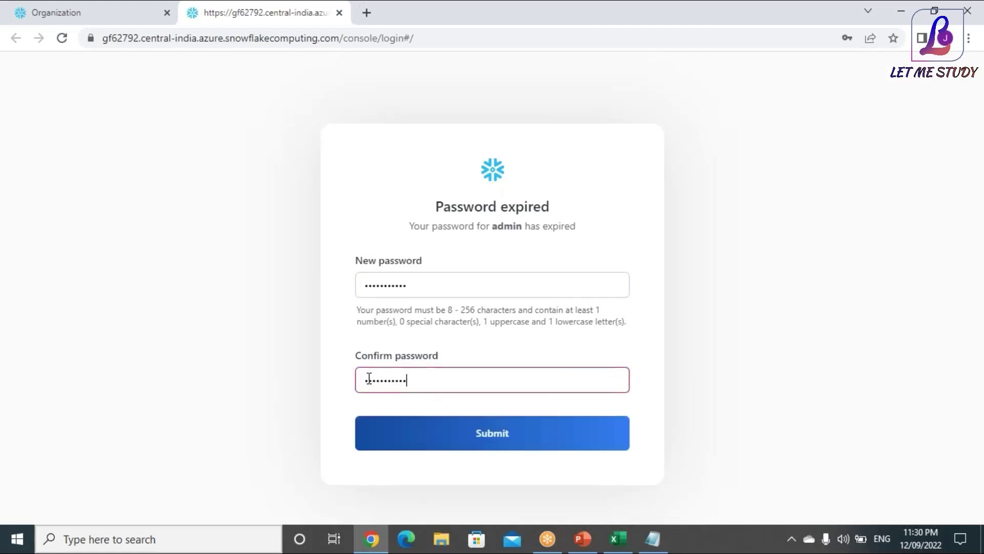
{"action": "left_click", "coordinate": [524, 430]}
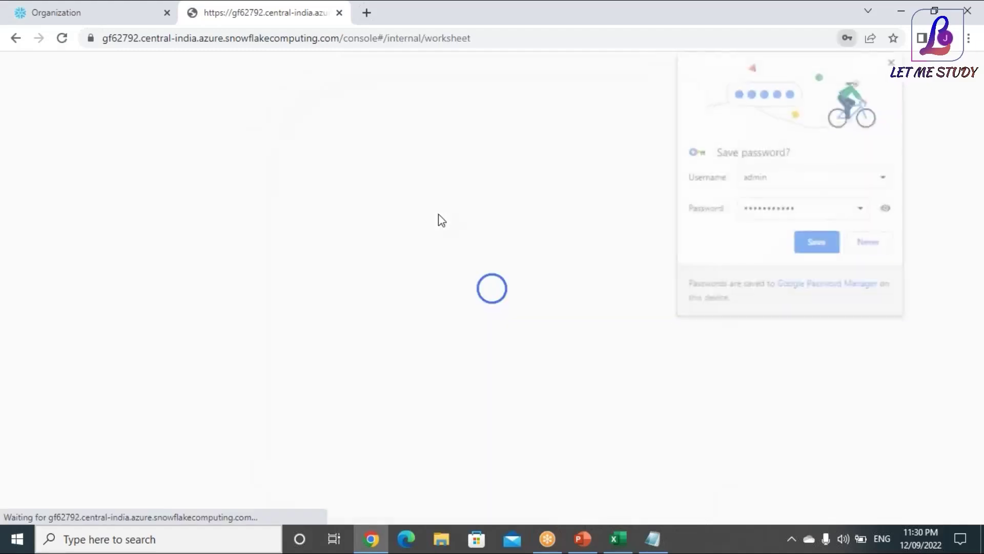
Dismiss the save-password bubble, welcome dialog and Getting Started tips
{"action": "left_click", "coordinate": [894, 60]}
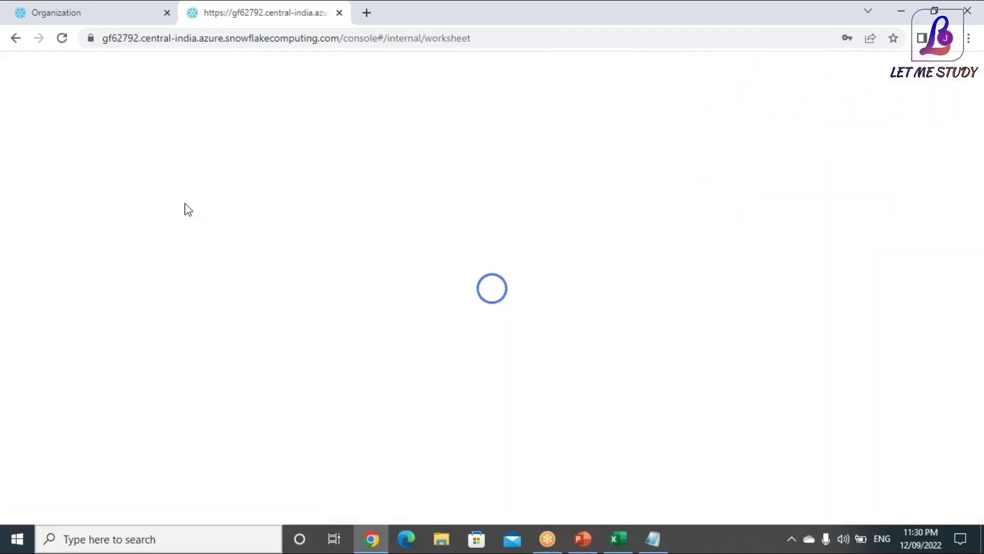
{"action": "left_click", "coordinate": [100, 13]}
{"action": "left_click", "coordinate": [268, 12]}
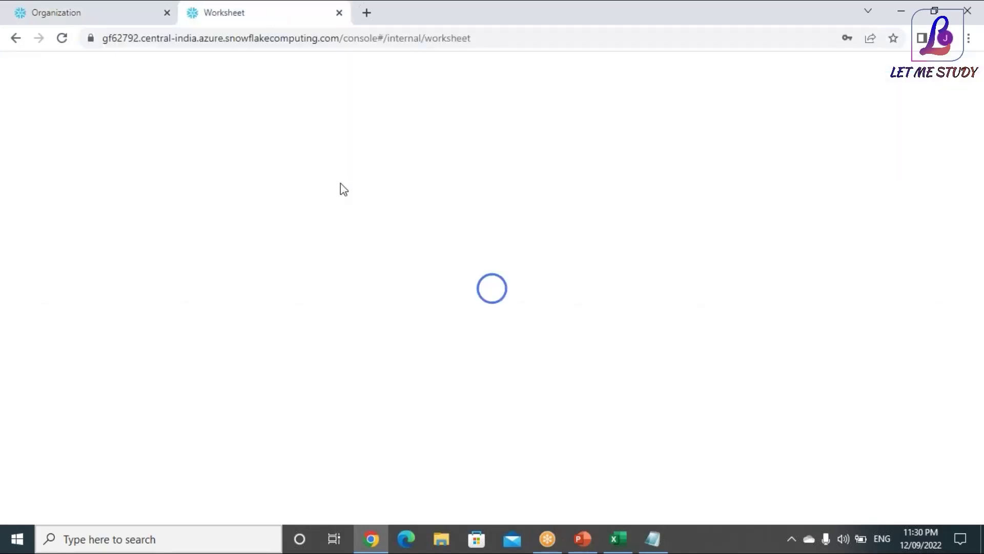
{"action": "left_click", "coordinate": [620, 133]}
{"action": "left_click", "coordinate": [437, 229]}
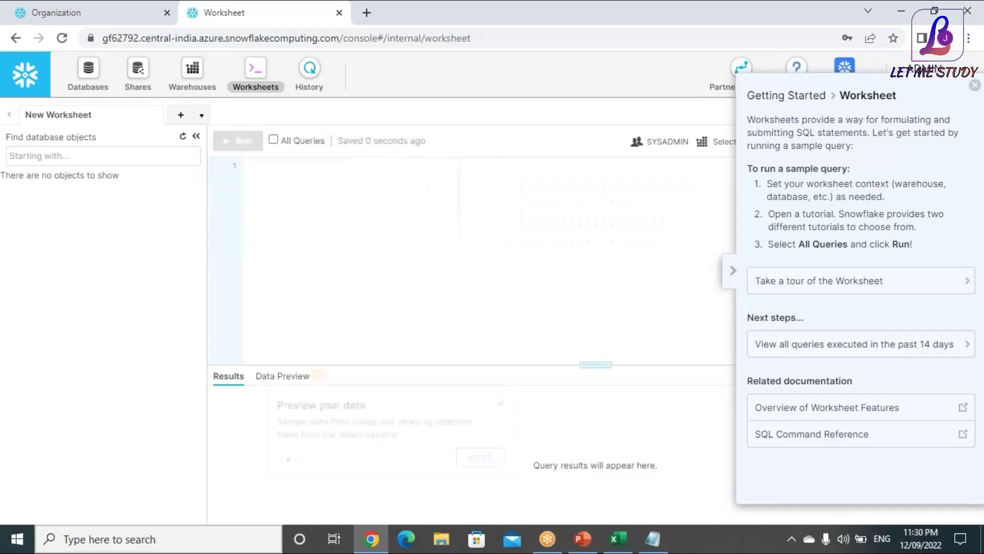
{"action": "left_click", "coordinate": [975, 85]}
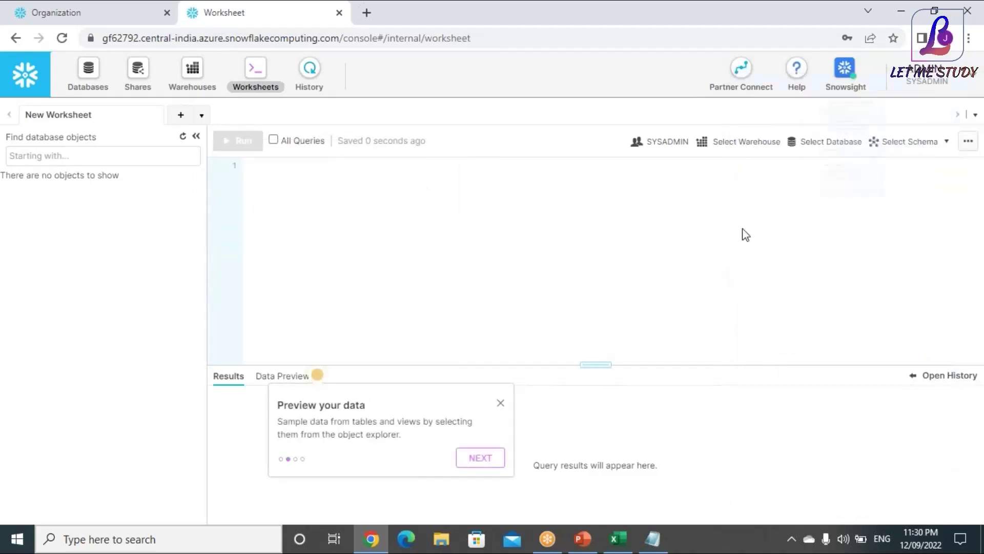
Confirm the Standard edition in the account menu and open a new warehouse form
{"action": "left_click", "coordinate": [952, 83]}
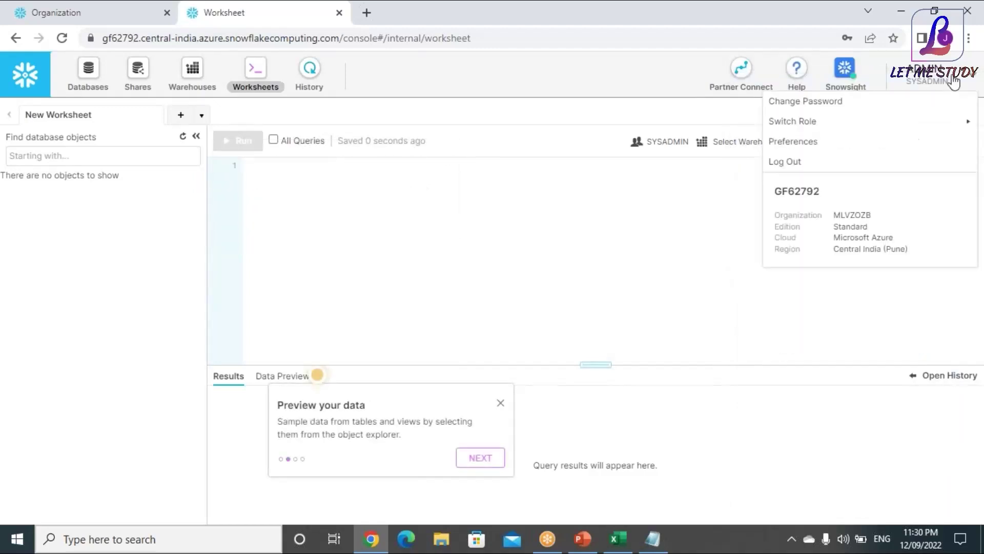
{"action": "double_click", "coordinate": [854, 228]}
{"action": "left_click", "coordinate": [194, 72]}
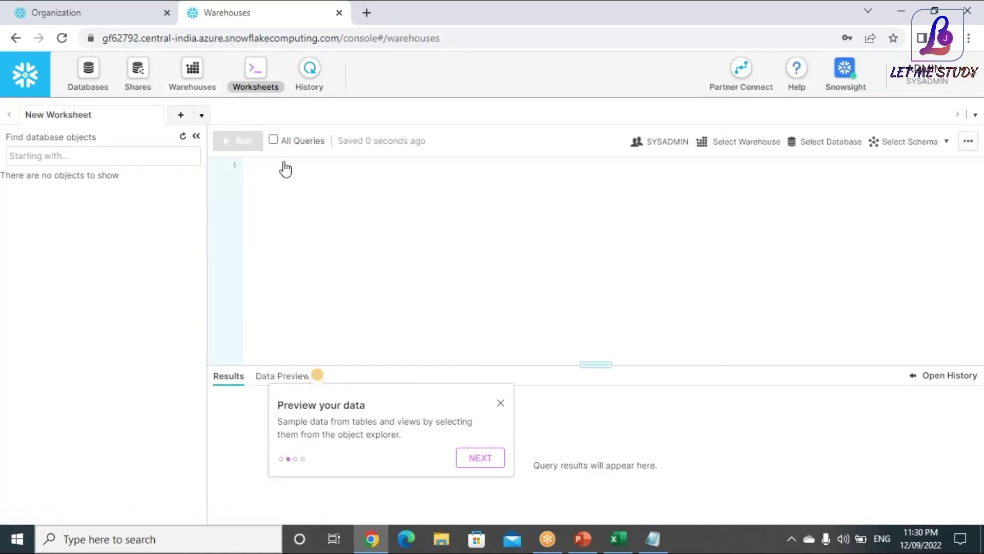
{"action": "left_click", "coordinate": [46, 165]}
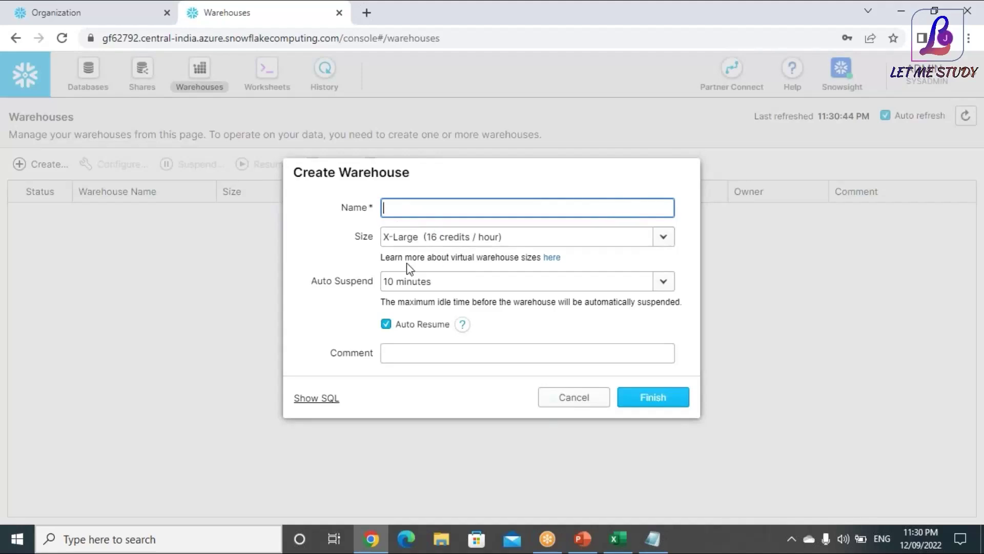
Compare the Enterprise account's warehouse form with the Standard account's form
{"action": "left_click", "coordinate": [80, 8]}
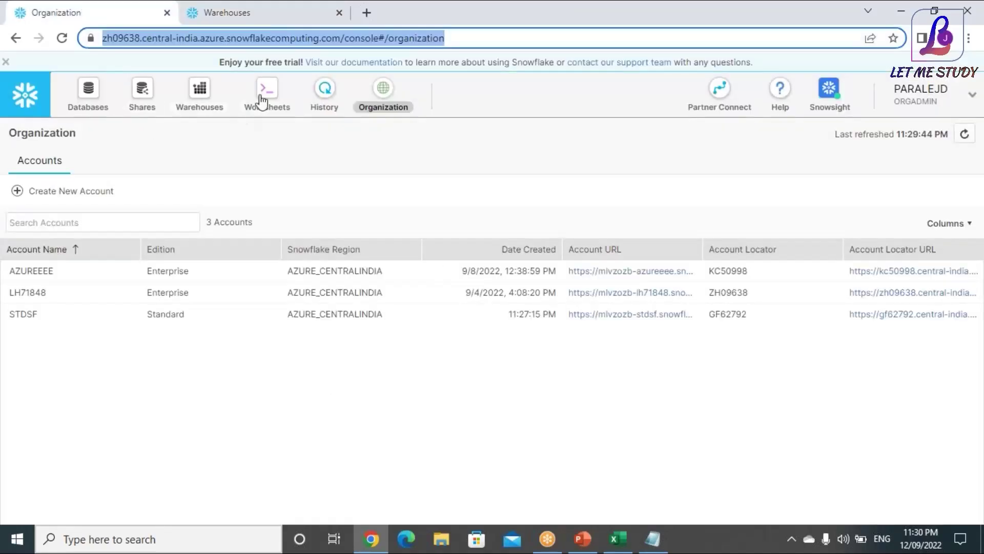
{"action": "left_click", "coordinate": [262, 97]}
{"action": "left_click", "coordinate": [200, 97]}
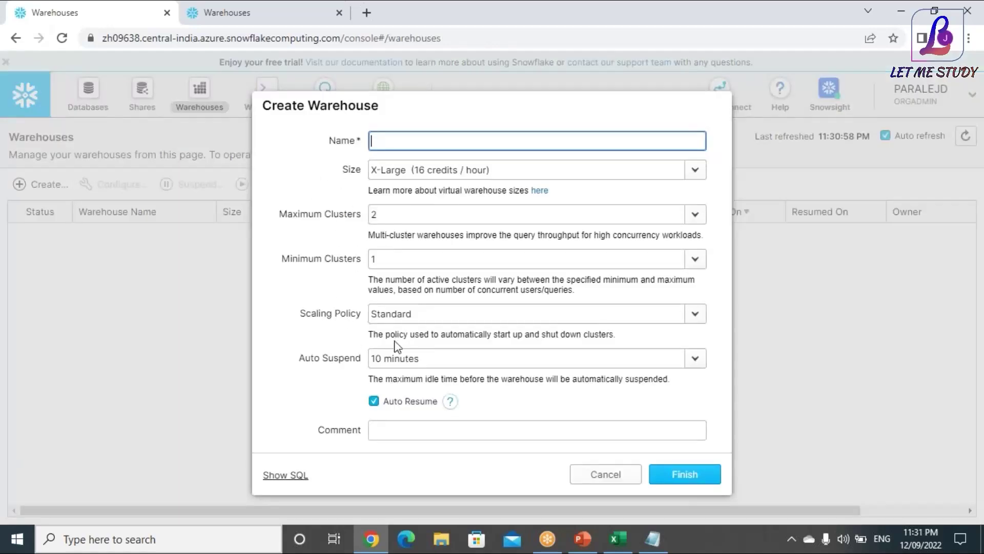
{"action": "left_click", "coordinate": [217, 11]}
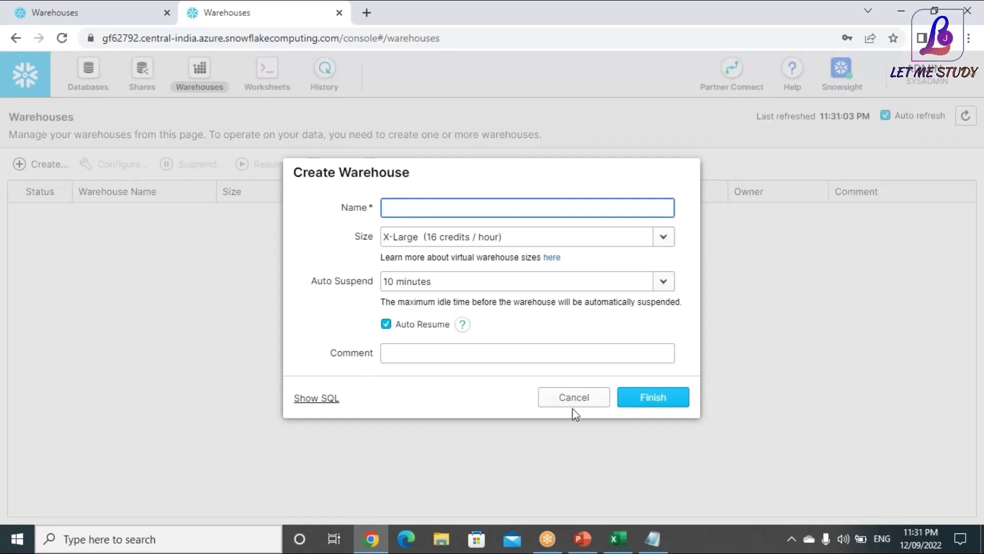
{"action": "left_click", "coordinate": [76, 15]}
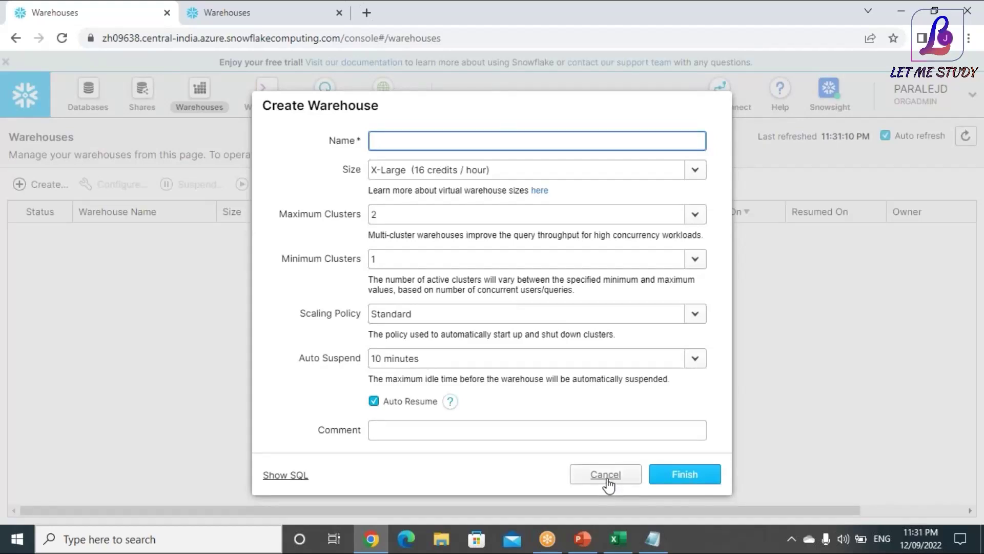
Cancel the Create Warehouse forms in both accounts
{"action": "left_click", "coordinate": [606, 475]}
{"action": "left_click", "coordinate": [287, 12]}
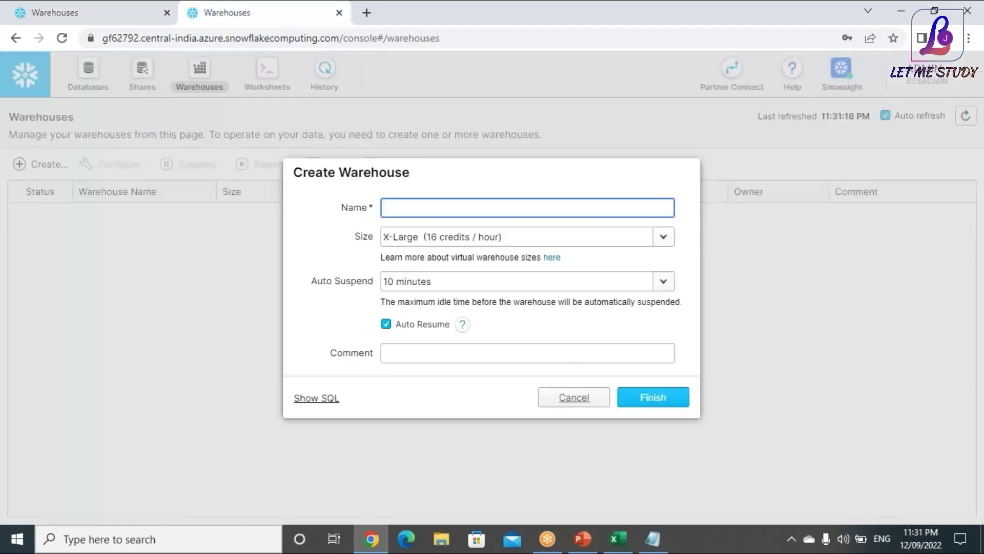
{"action": "left_click", "coordinate": [569, 401]}
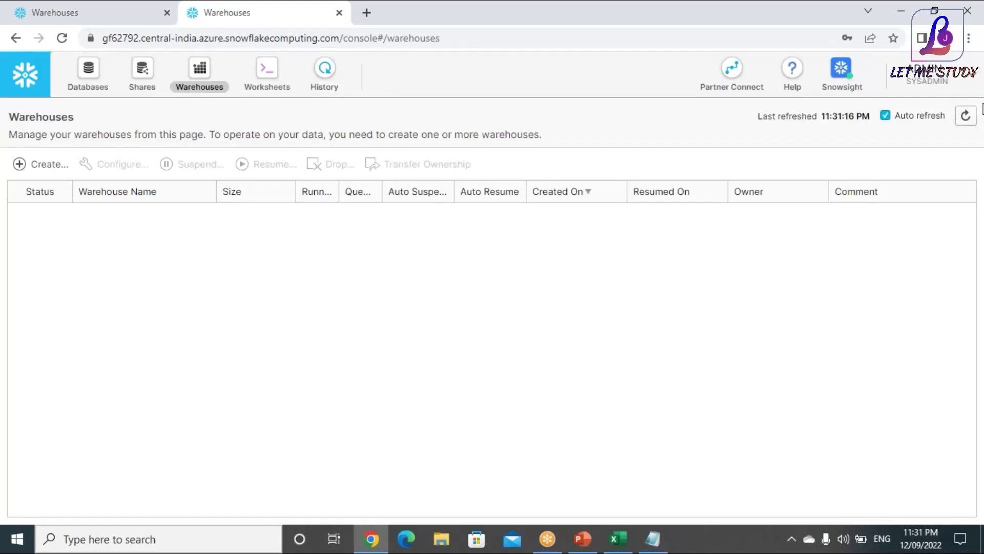
Log out of the Standard account and close its browser tab
{"action": "left_click", "coordinate": [941, 84]}
{"action": "left_click", "coordinate": [794, 162]}
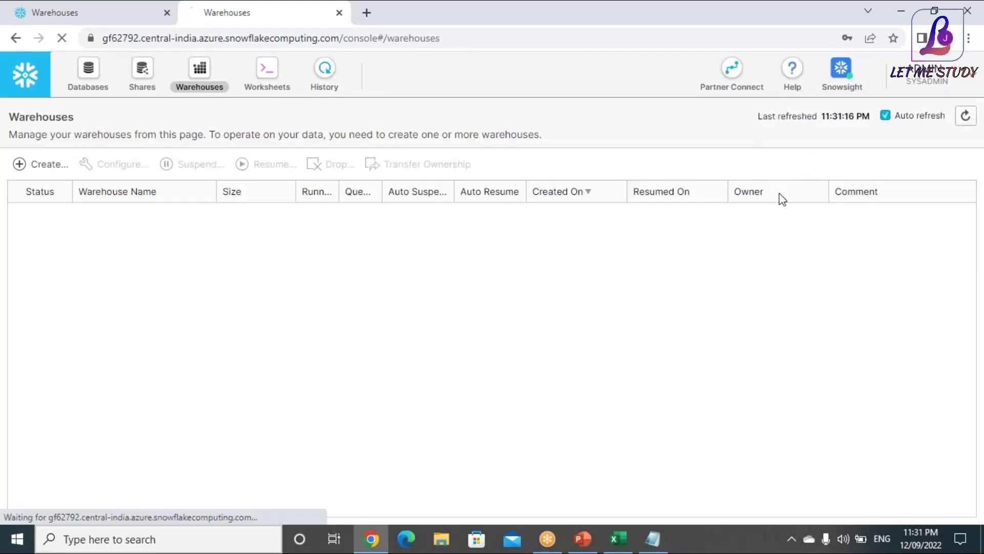
{"action": "left_click", "coordinate": [96, 19]}
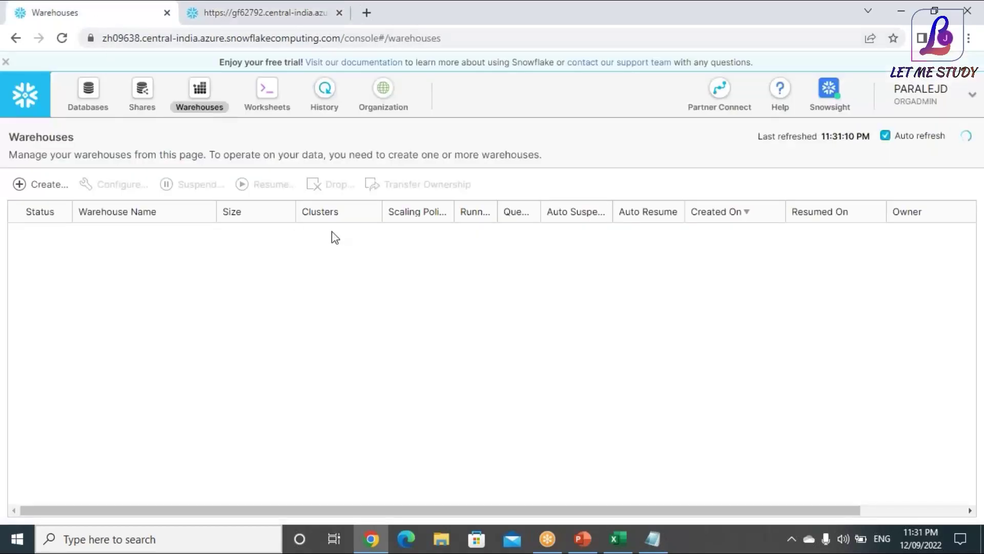
{"action": "left_click", "coordinate": [302, 21]}
{"action": "left_click", "coordinate": [339, 12]}
{"action": "left_click", "coordinate": [283, 102]}
Reopen the Enterprise account's worksheet, select all its SQL statements, and start a new browser tab
{"action": "left_click", "coordinate": [208, 108]}
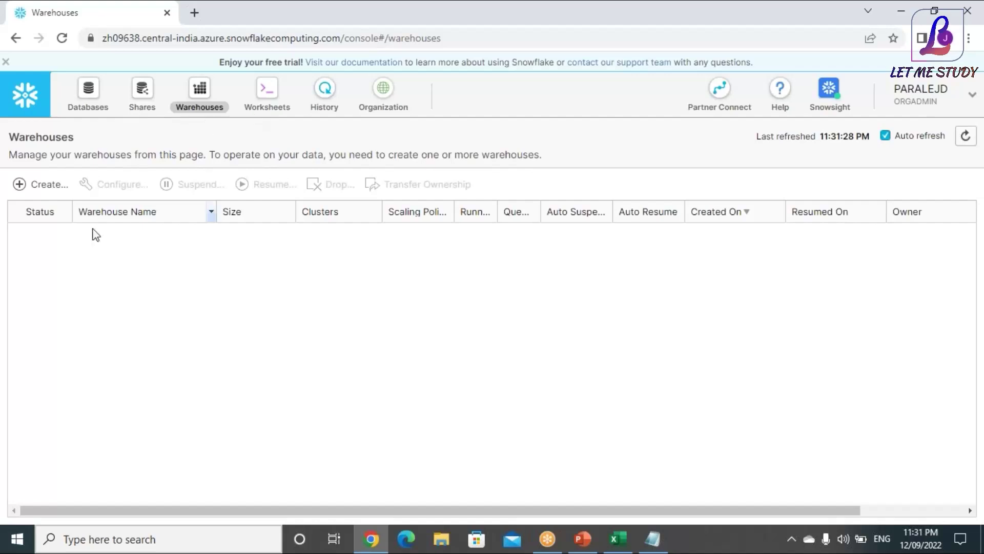
{"action": "left_click", "coordinate": [264, 95]}
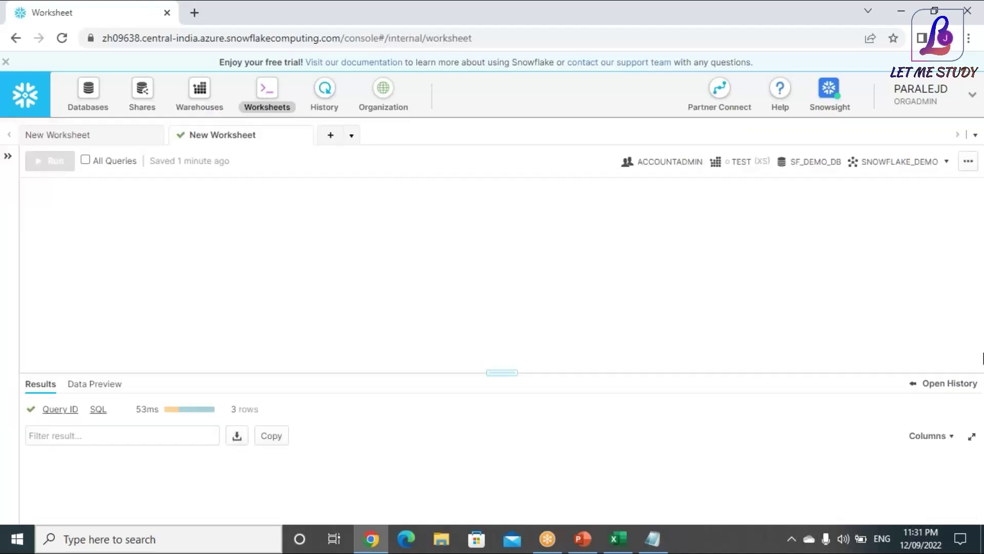
{"action": "left_click", "coordinate": [8, 159]}
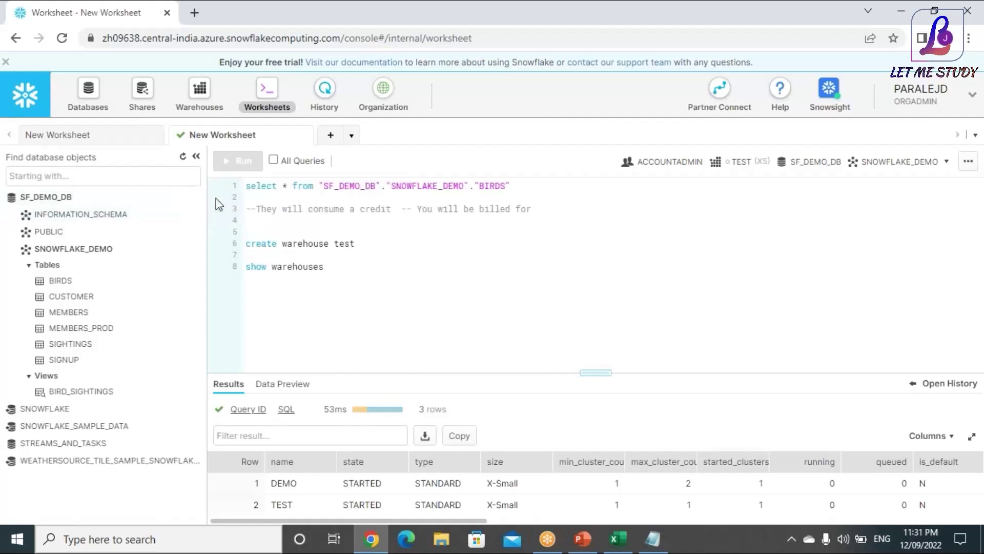
{"action": "left_click_drag", "start_coordinate": [461, 289], "coordinate": [249, 184]}
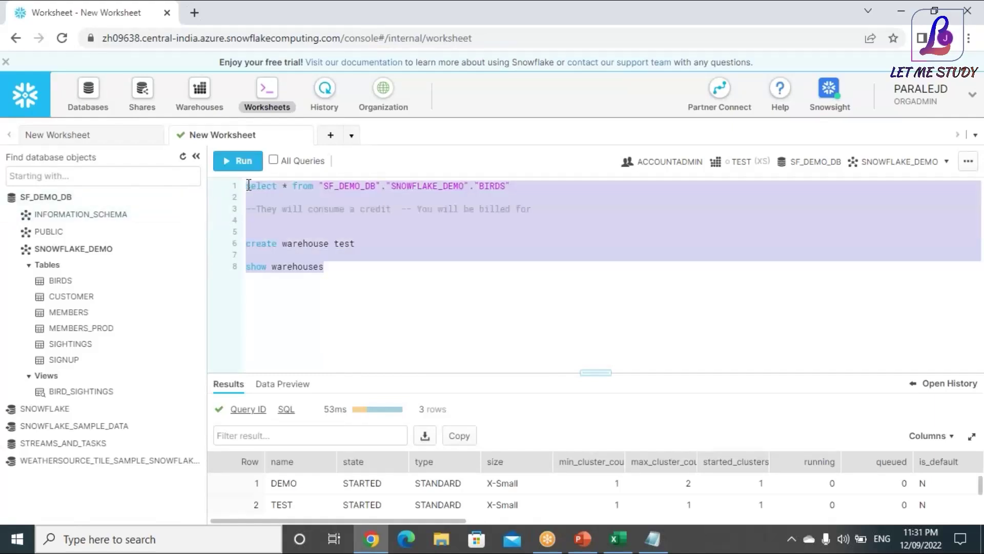
{"action": "left_click", "coordinate": [195, 13]}
Search Google for 'create warehouse in snowflake'
{"action": "type", "text": "c"}
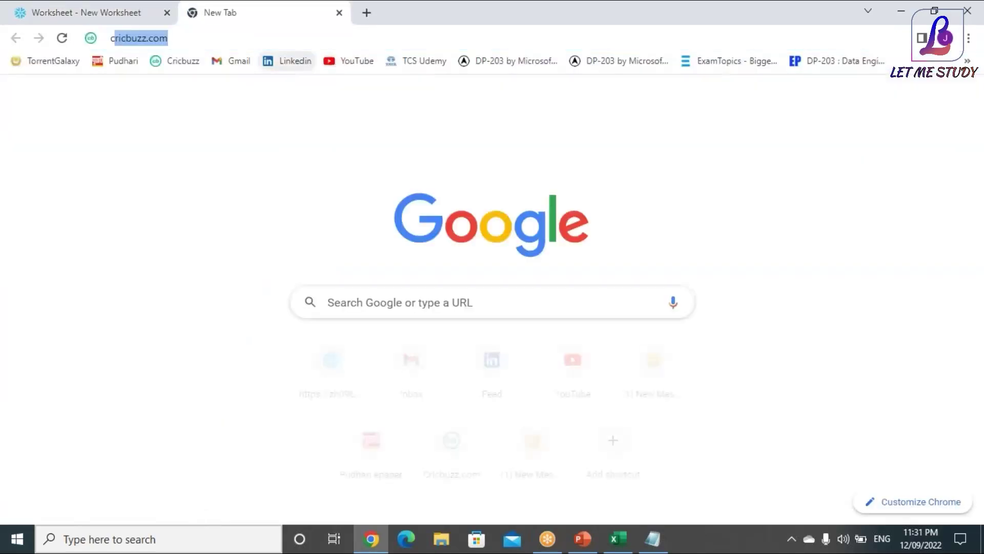
{"action": "type", "text": "reate "}
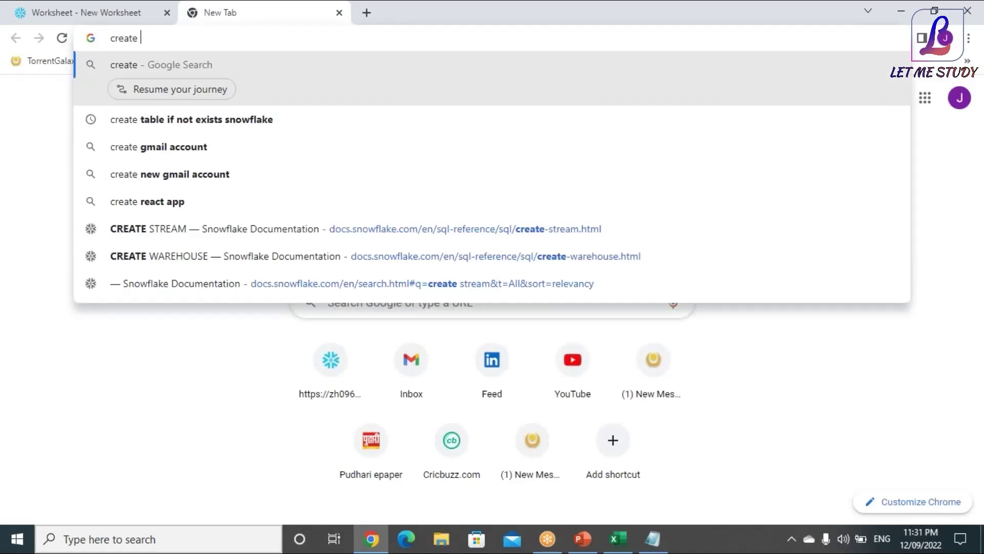
{"action": "type", "text": "warehp"}
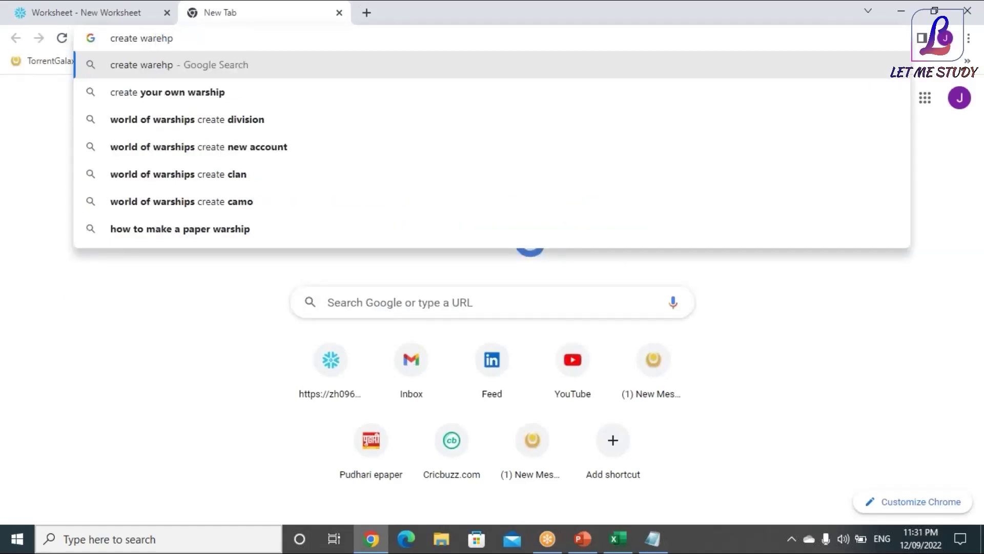
{"action": "key", "text": "BackSpace"}
{"action": "type", "text": "ouse"}
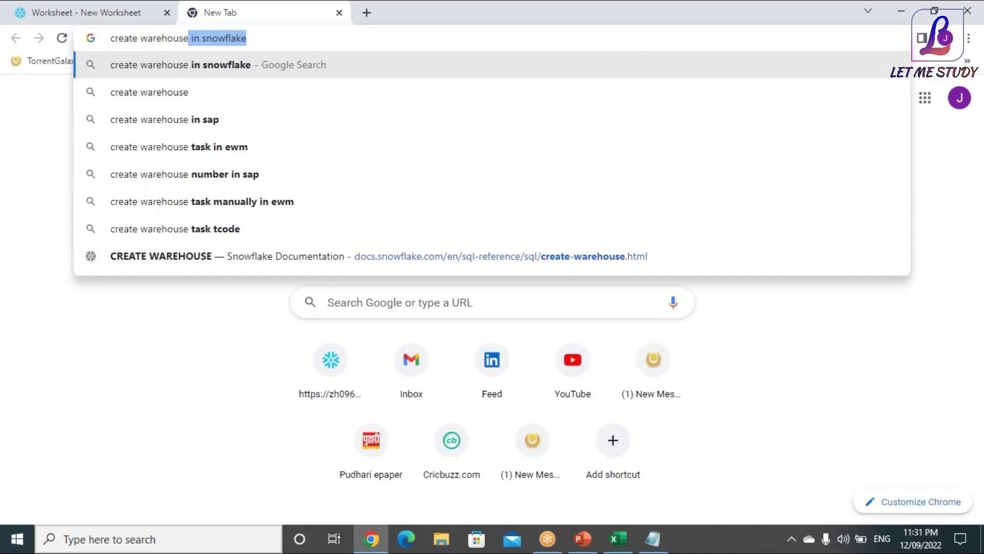
{"action": "key", "text": "Return"}
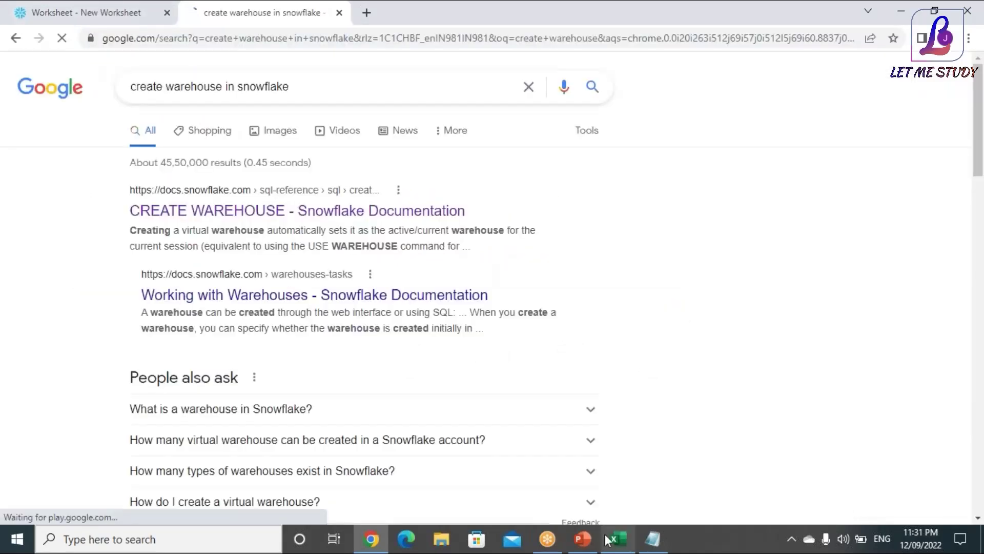